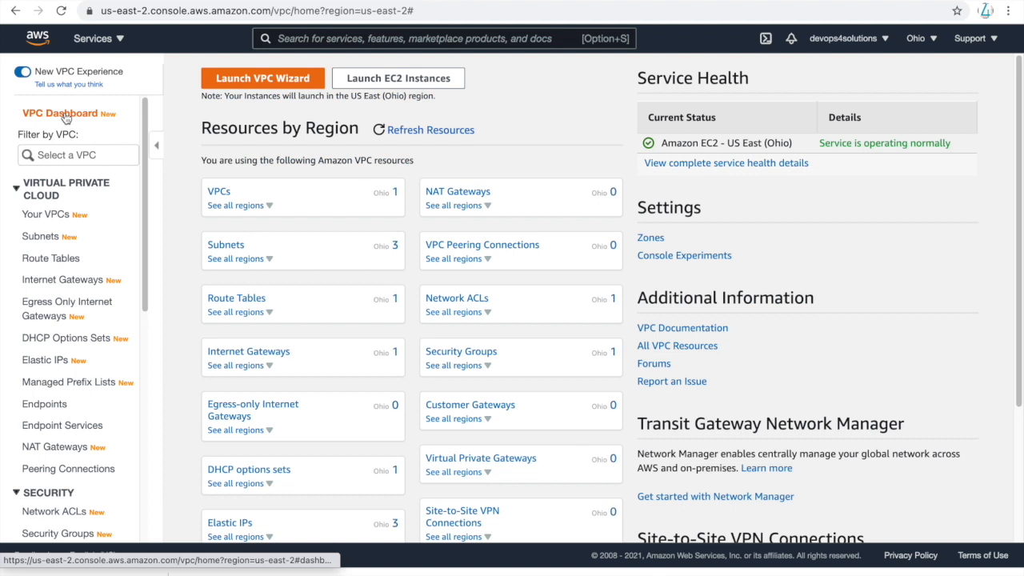
Step: Start the VPC wizard with the public and private subnets configuration and name the VPC demo-vpc
left_click(249, 80)
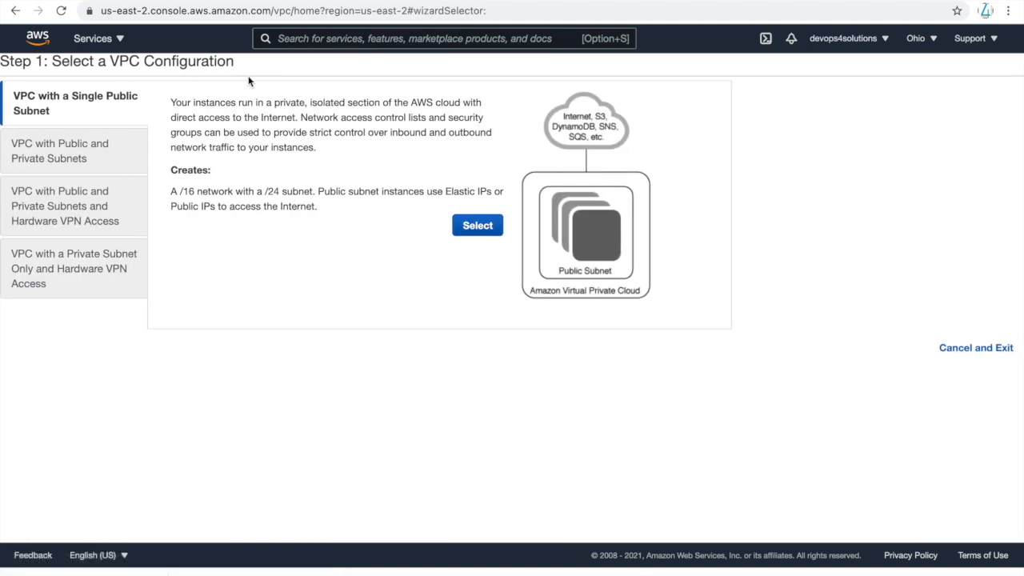
left_click(60, 157)
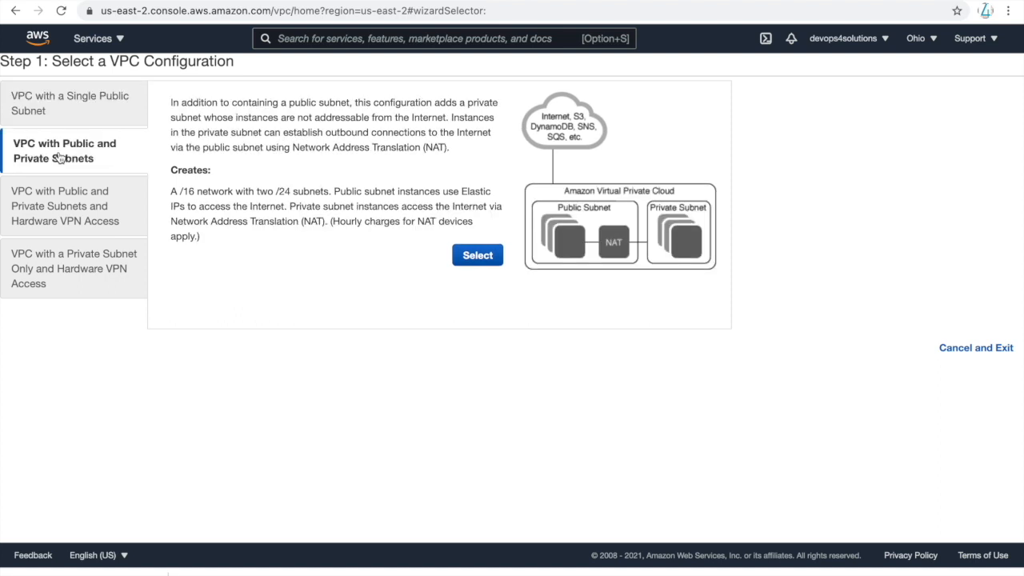
left_click(478, 254)
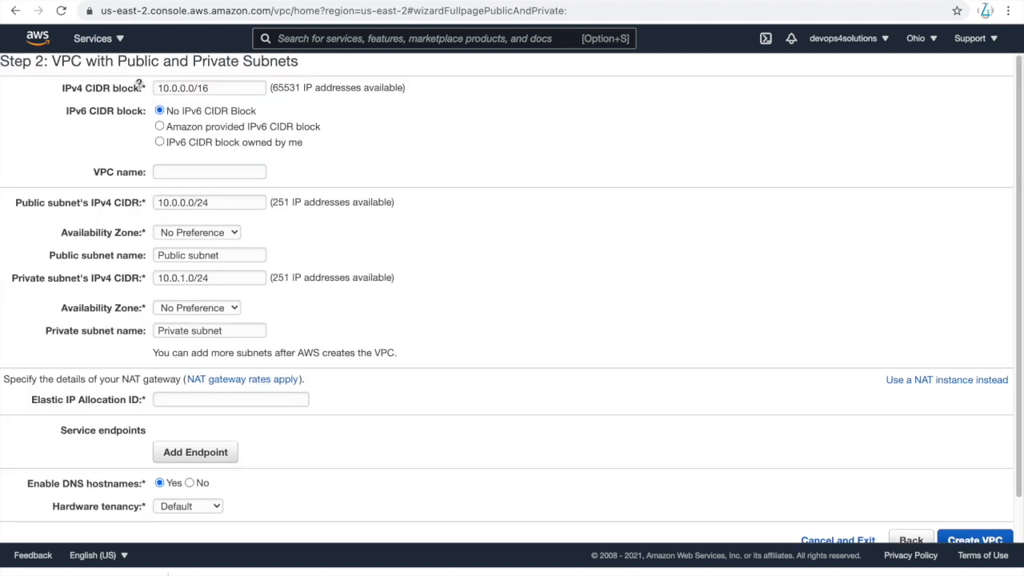
left_click(224, 169)
type("demo-vpc")
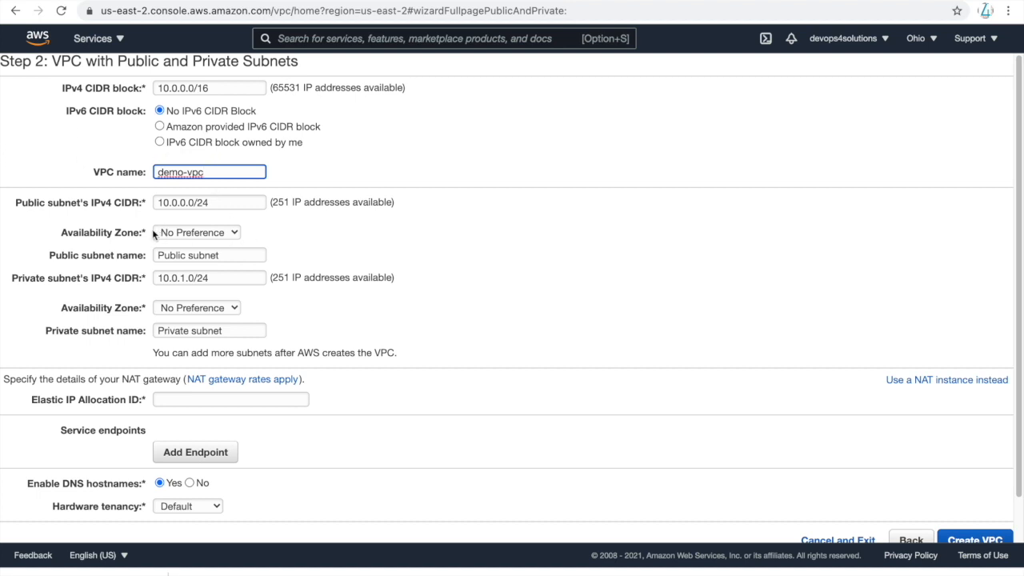
Step: Review the public subnet's availability zone options and name, and the private subnet's IPv4 CIDR
left_click(178, 232)
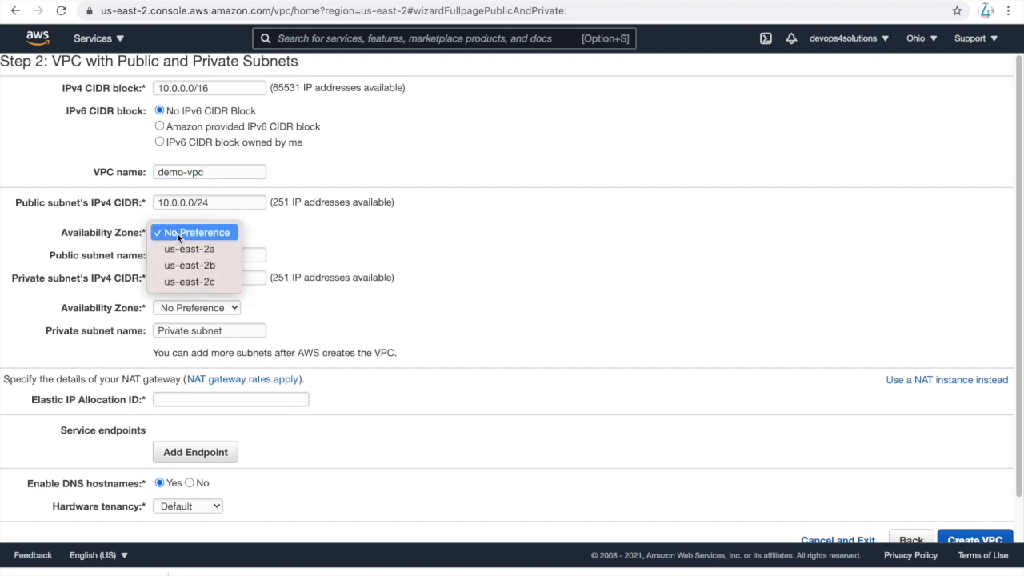
left_click(560, 268)
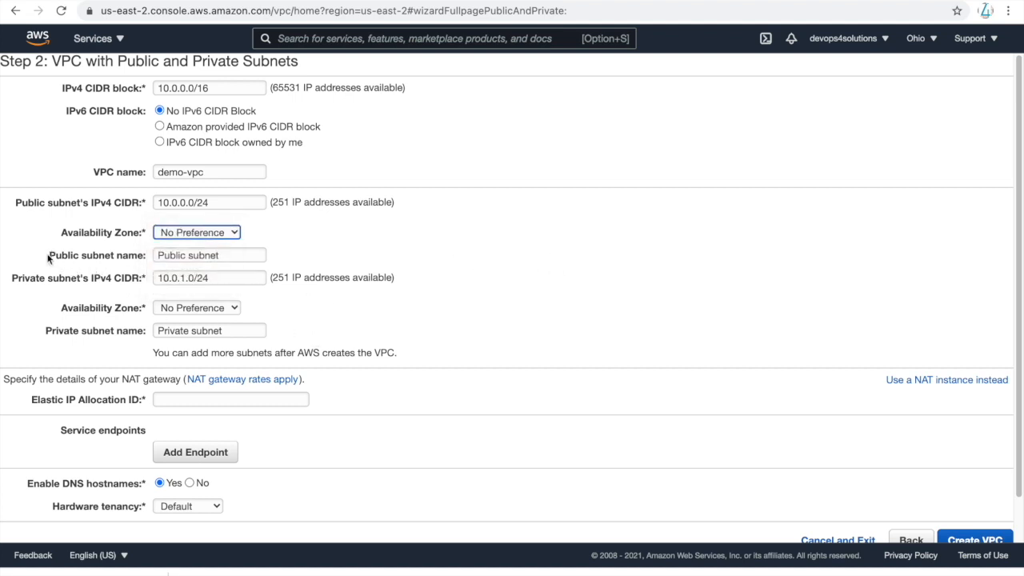
left_click_drag(50, 258, 141, 258)
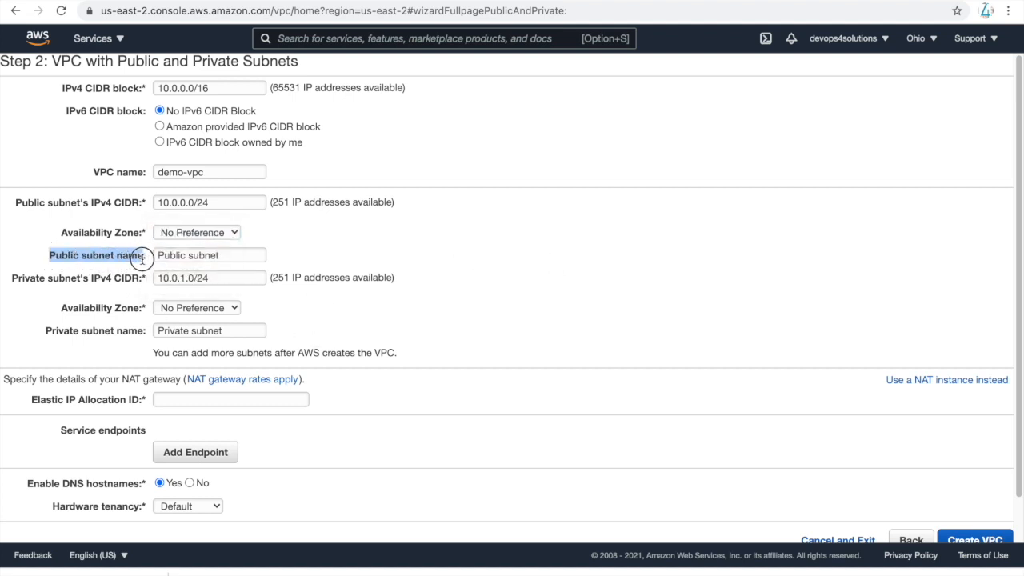
left_click(200, 254)
double_click(200, 255)
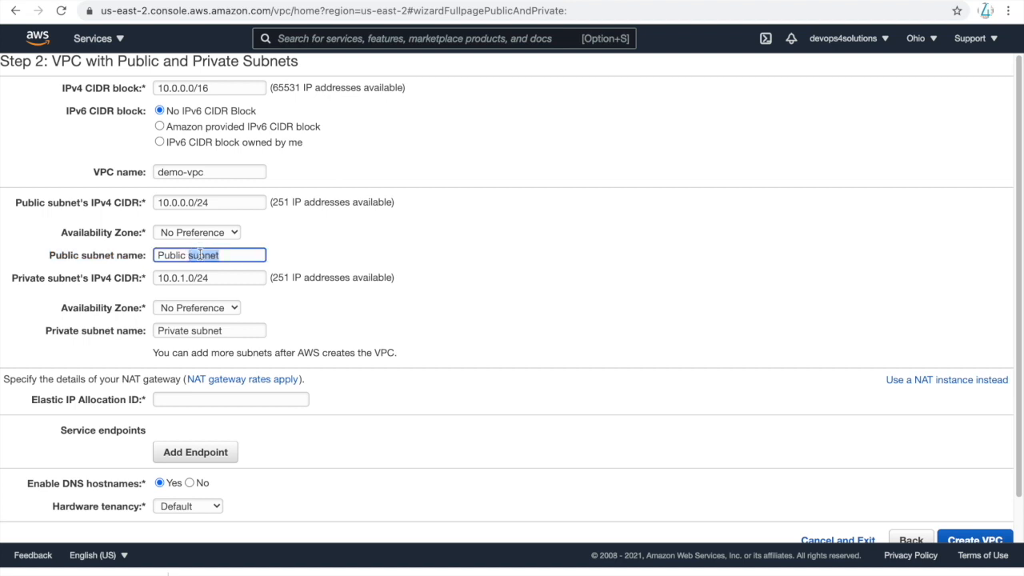
left_click(235, 280)
left_click(122, 289)
Step: Use a NAT instance instead of a NAT gateway, with instance type t2.micro and the last key pair offered
scroll(392, 320, "down", 1)
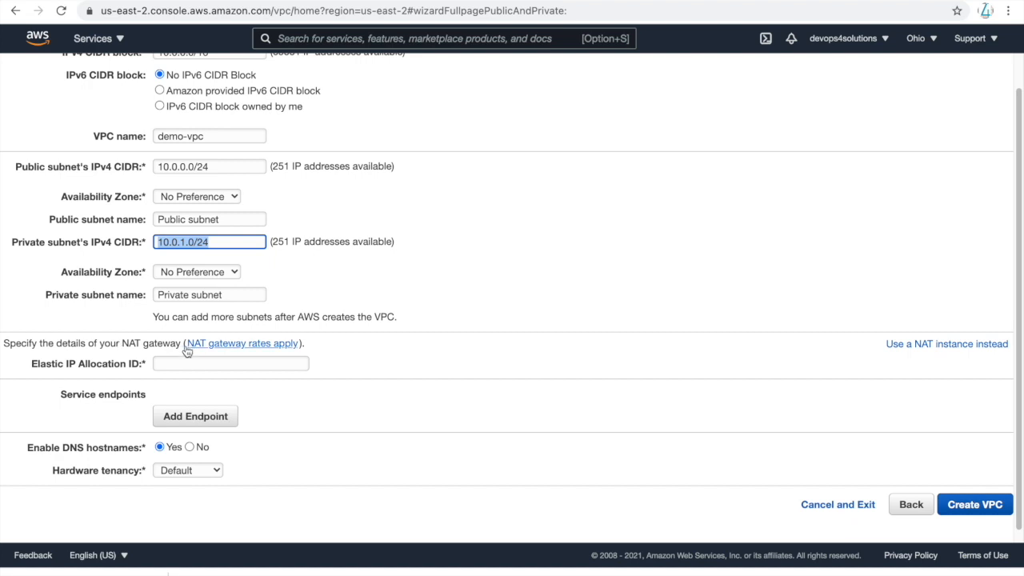
left_click(122, 342)
left_click_drag(122, 342, 164, 343)
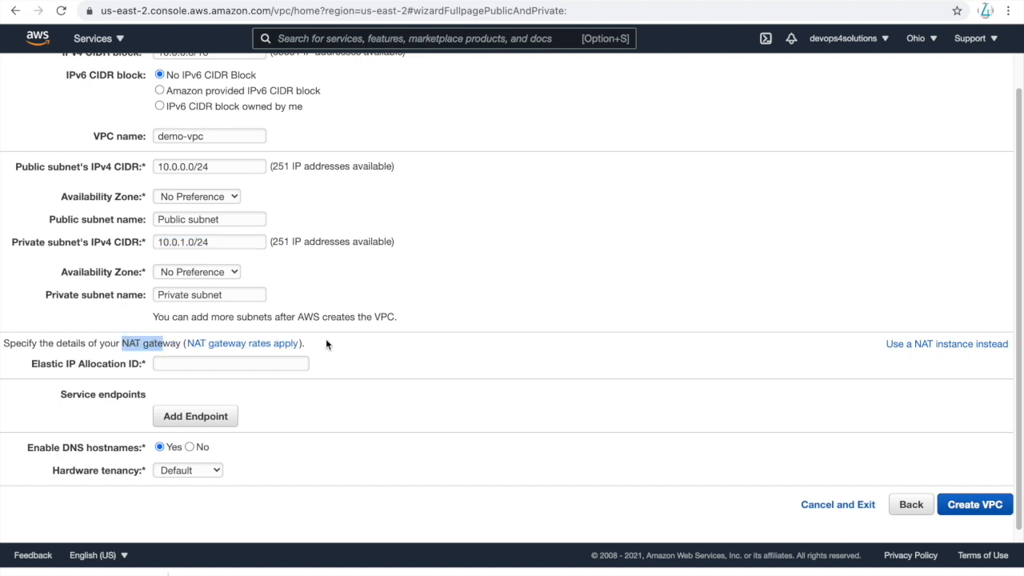
left_click(928, 345)
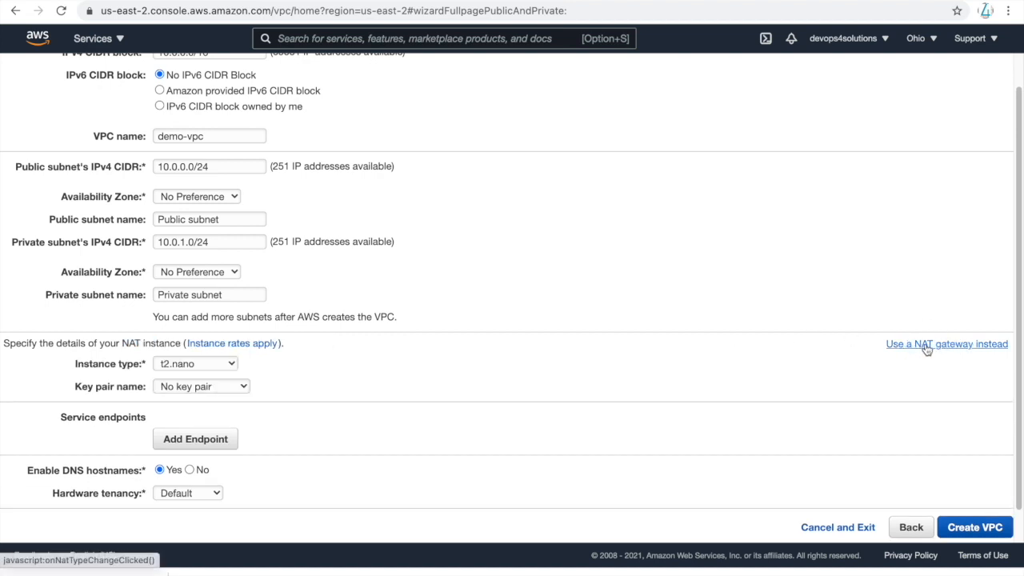
left_click(210, 367)
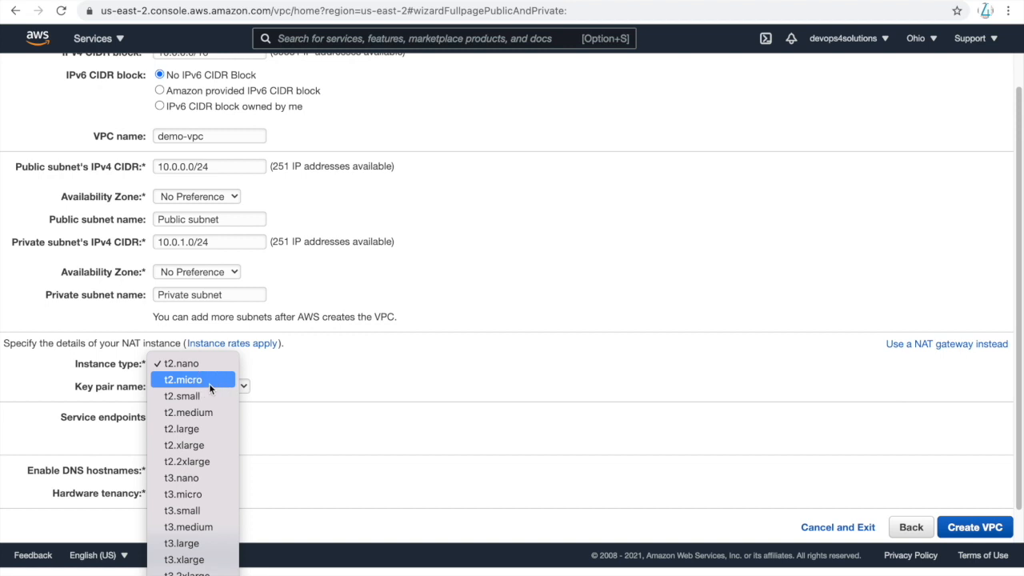
left_click(212, 383)
left_click(226, 386)
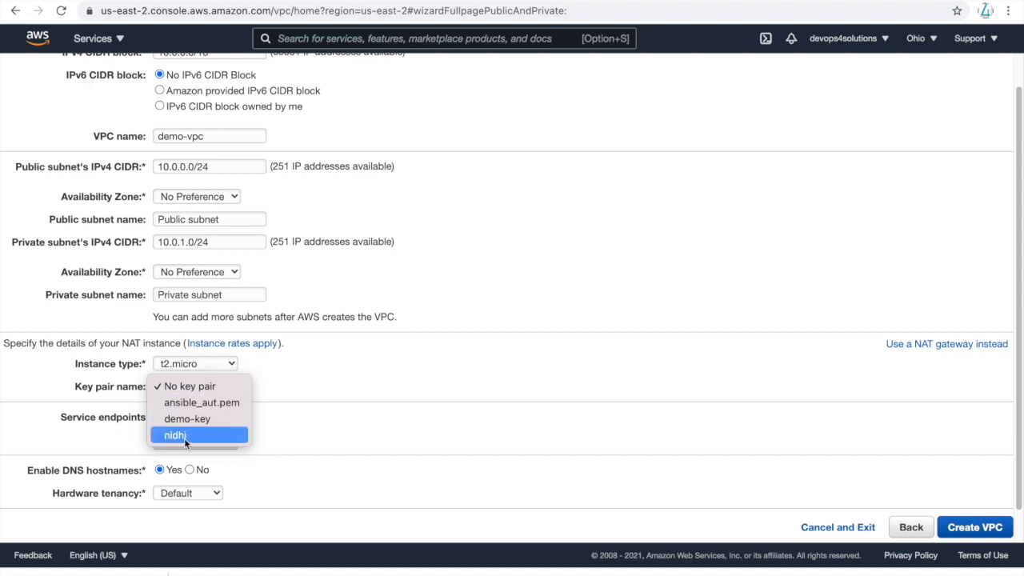
left_click(184, 435)
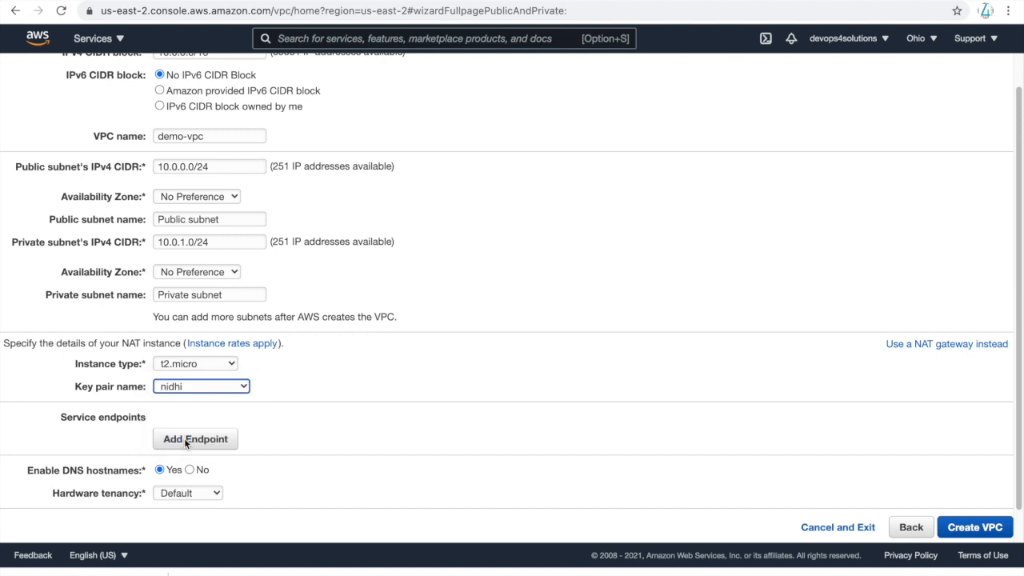
Step: Review the completed VPC settings and create the VPC
scroll(448, 381, "down", 1)
scroll(315, 371, "up", 2)
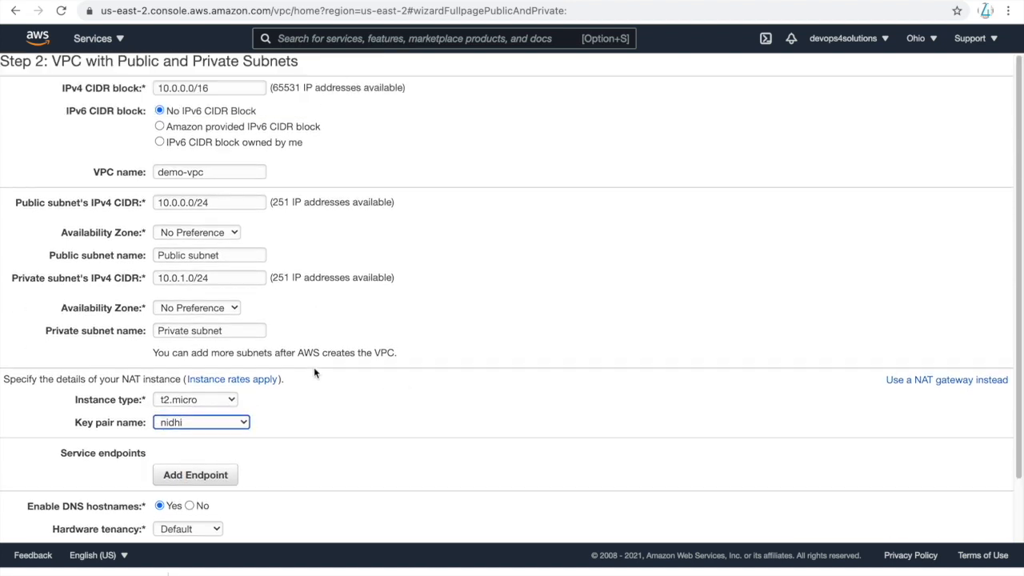
scroll(317, 352, "down", 1)
left_click(980, 499)
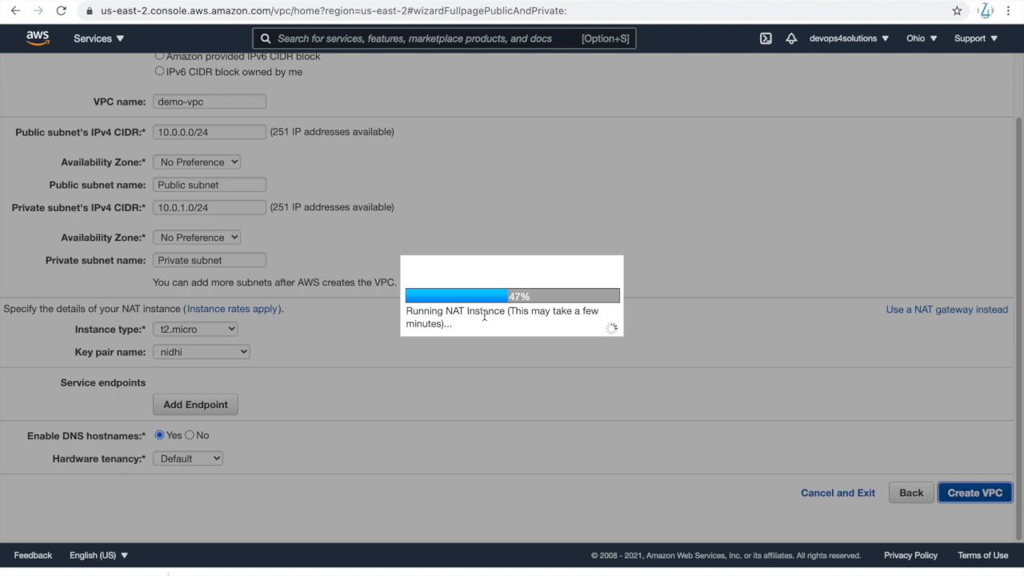
Step: Switch to the EC2 instances page and reload it to check for the NAT instance
mouse_move(416, 2)
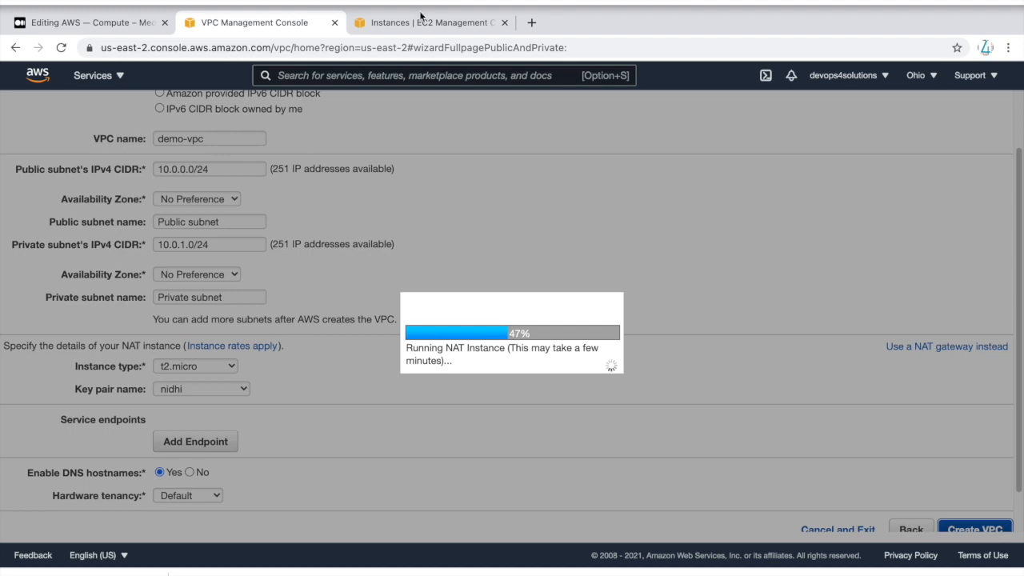
left_click(420, 23)
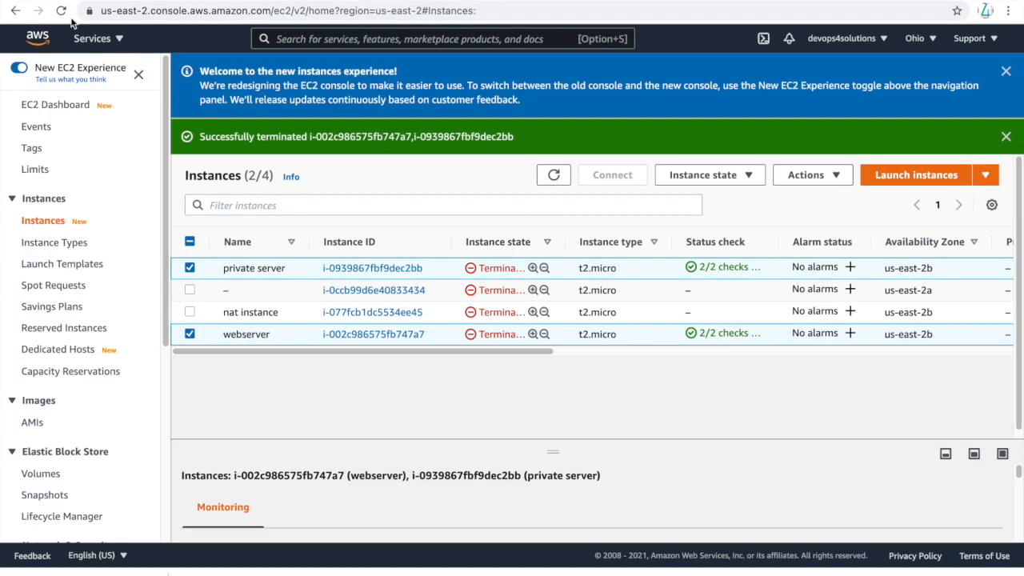
left_click(62, 12)
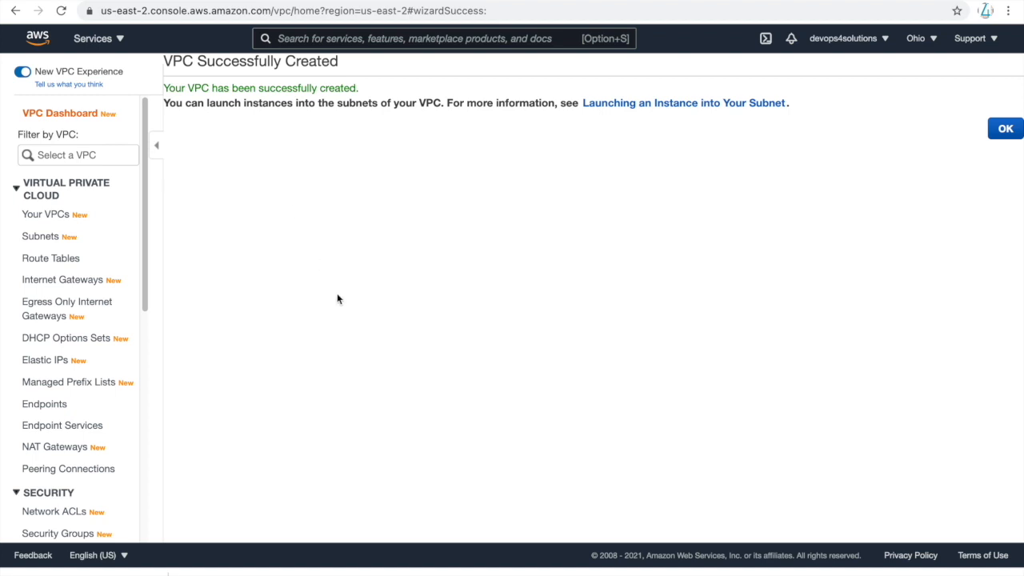
Step: Open the details of the new VPC's public subnet and examine the local and 0.0.0.0/0 routes in its route table
left_click(41, 238)
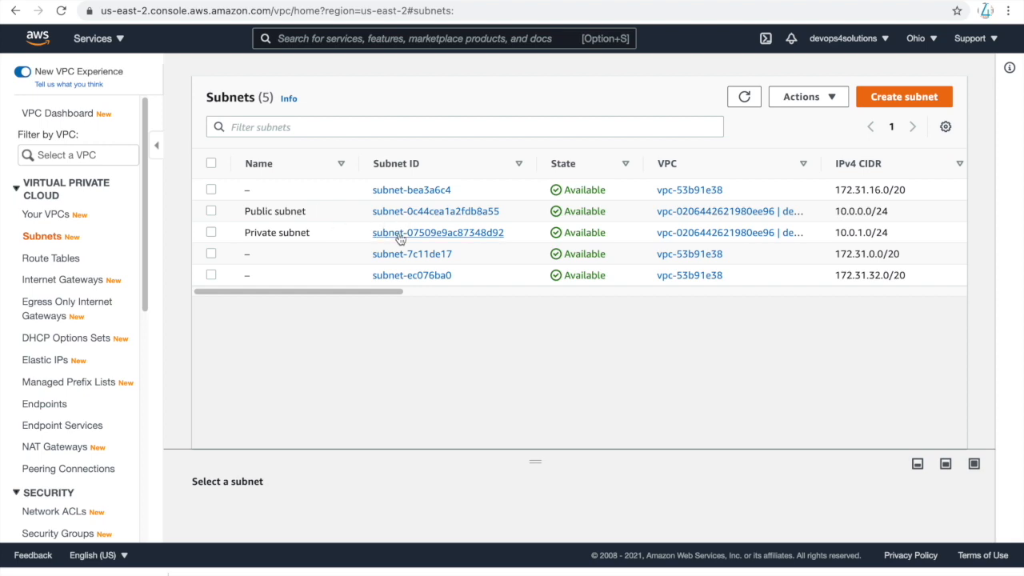
left_click(431, 213)
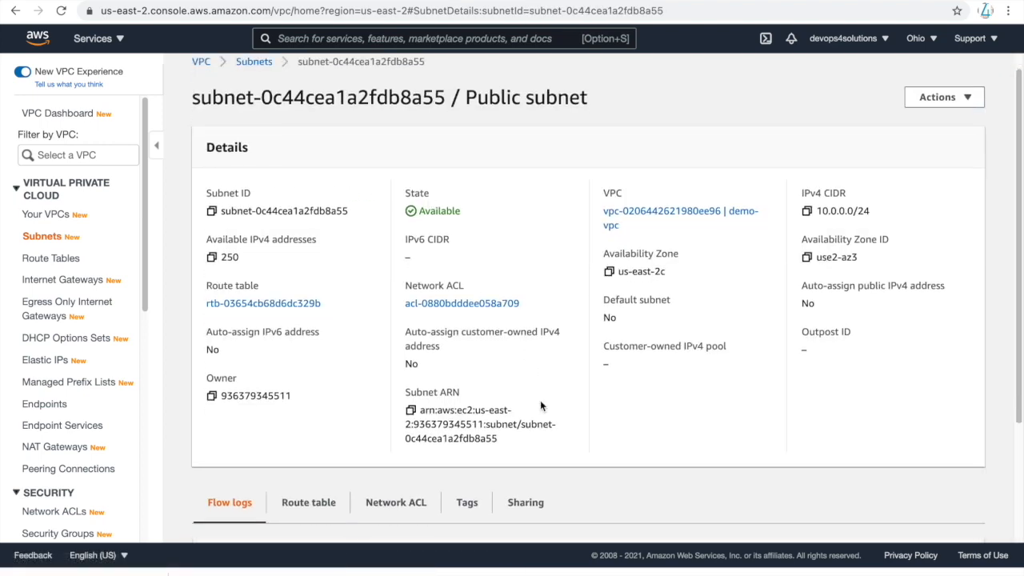
scroll(540, 404, "down", 3)
left_click(320, 351)
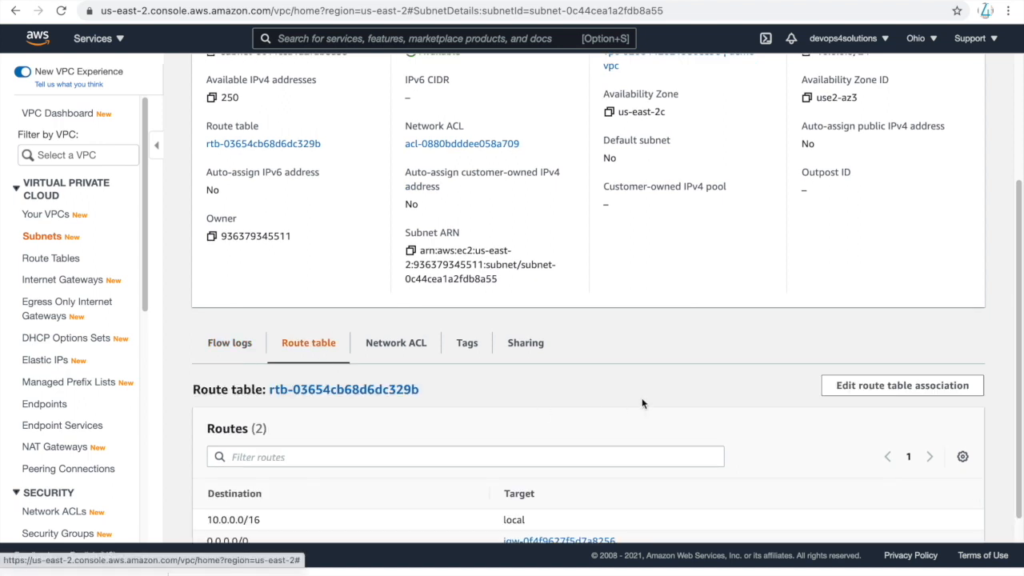
scroll(642, 402, "down", 1)
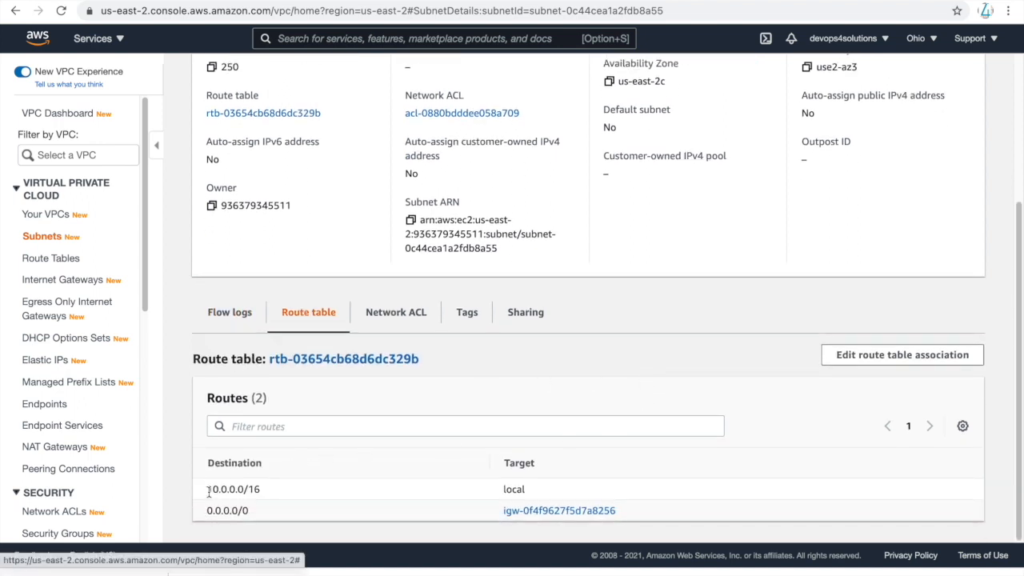
left_click_drag(211, 491, 537, 489)
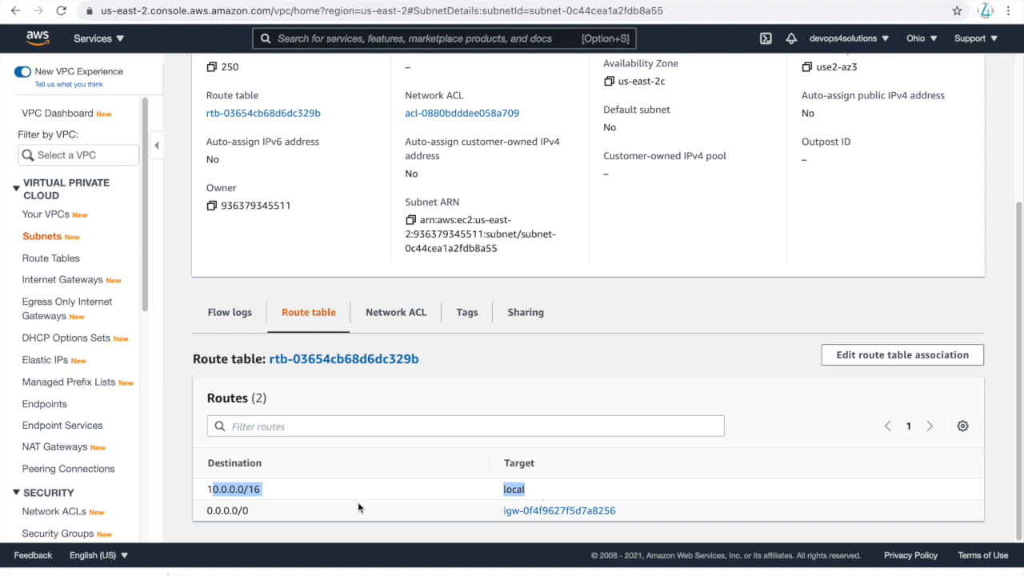
left_click_drag(205, 512, 654, 510)
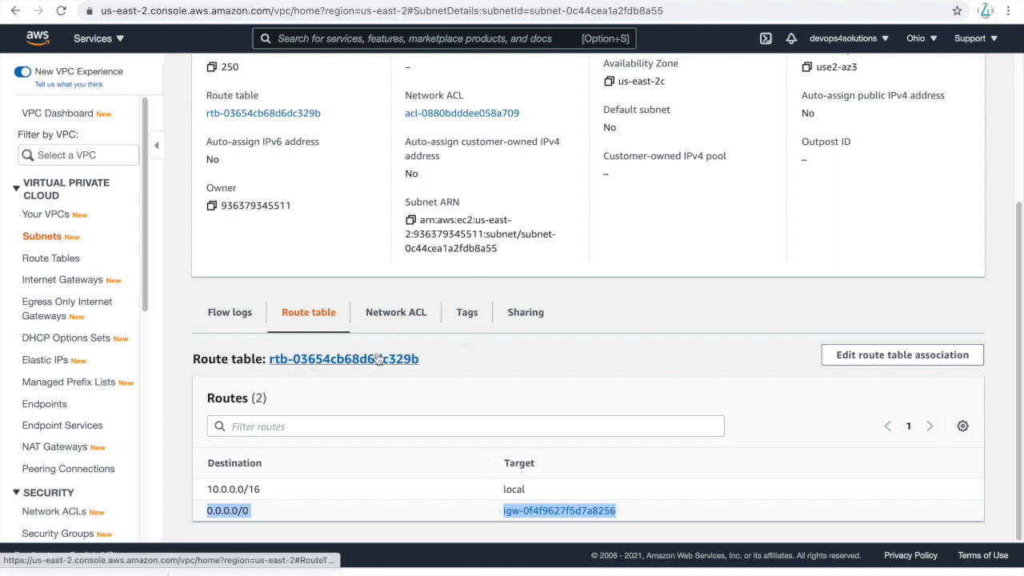
Step: Open the details of the new VPC's private subnet and examine the destinations and targets in its route table
left_click(54, 240)
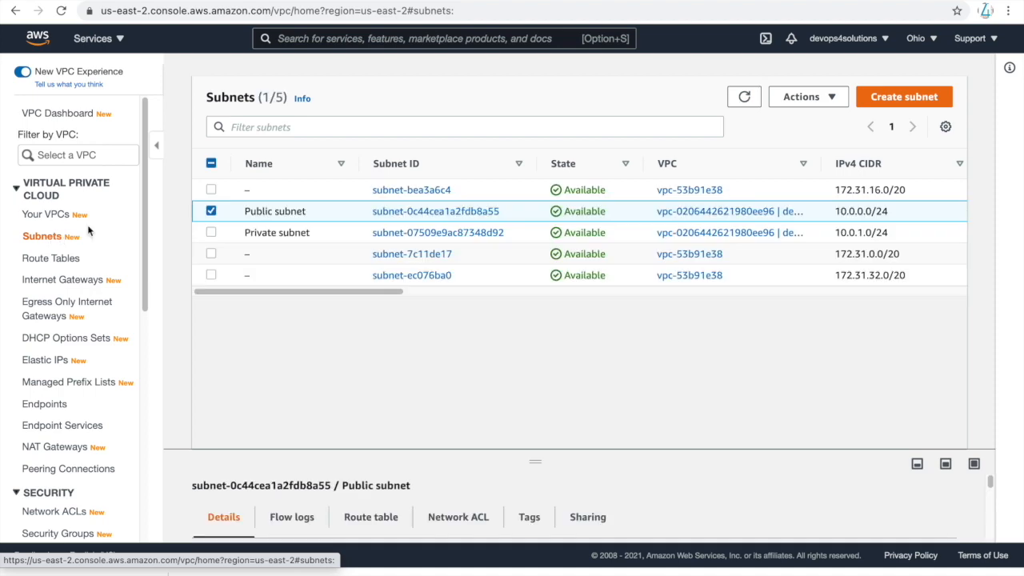
left_click(413, 237)
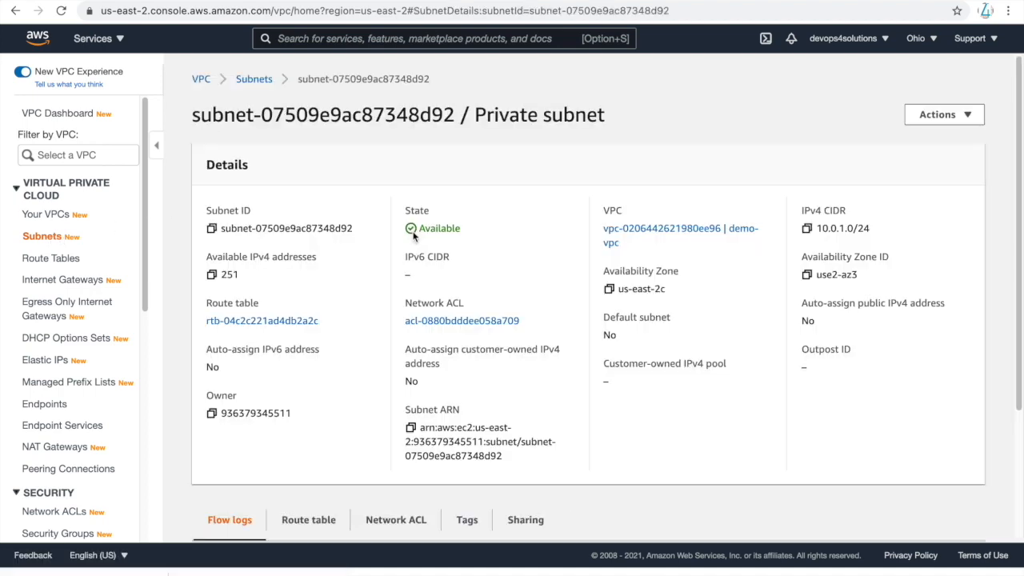
scroll(610, 345, "down", 2)
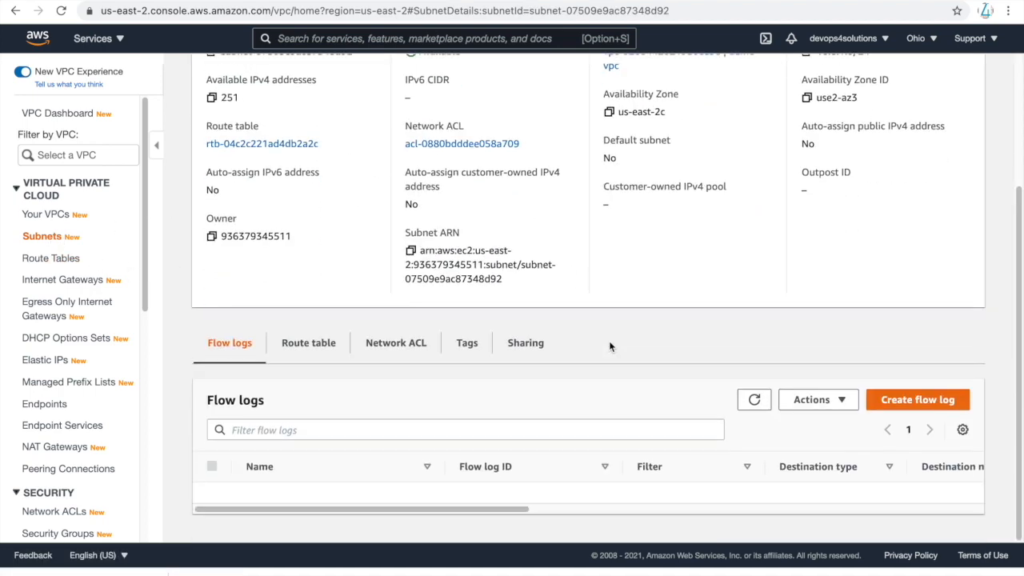
left_click(319, 352)
scroll(624, 464, "down", 1)
left_click_drag(201, 493, 539, 496)
left_click_drag(217, 510, 294, 505)
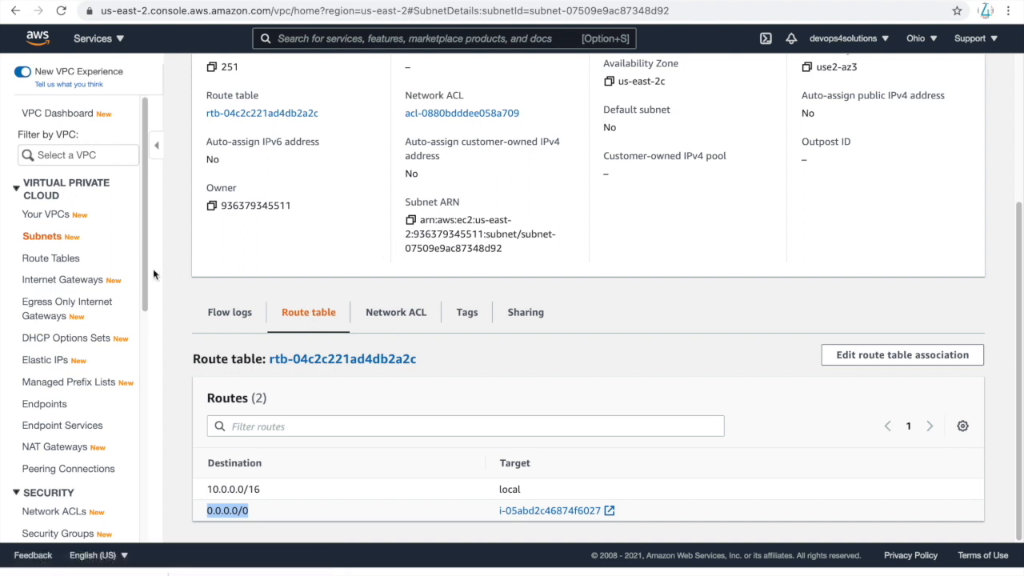
Step: Check the internet gateways and examine the inbound and outbound rules of demo-vpc's network ACL
left_click(86, 281)
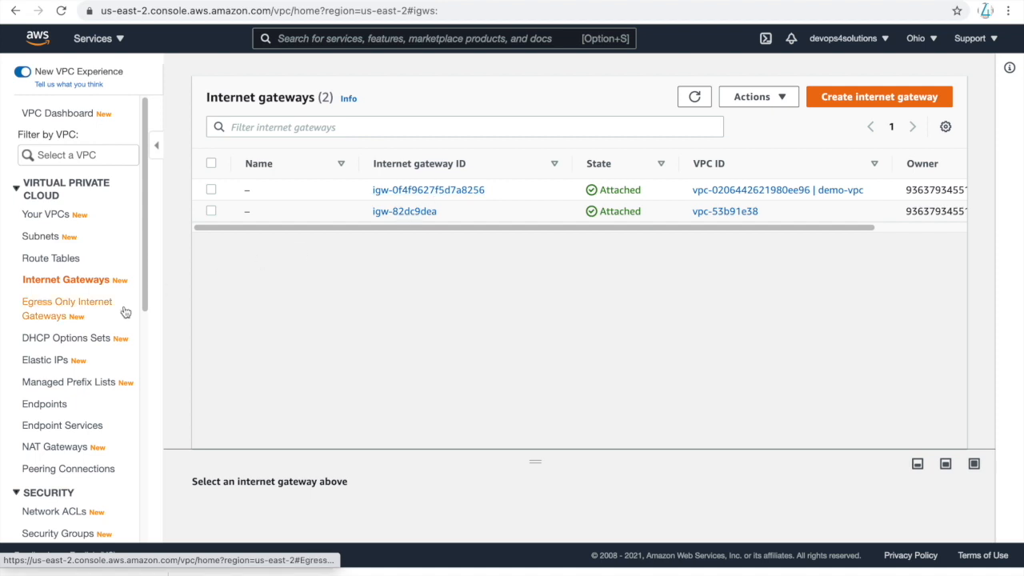
left_click(70, 513)
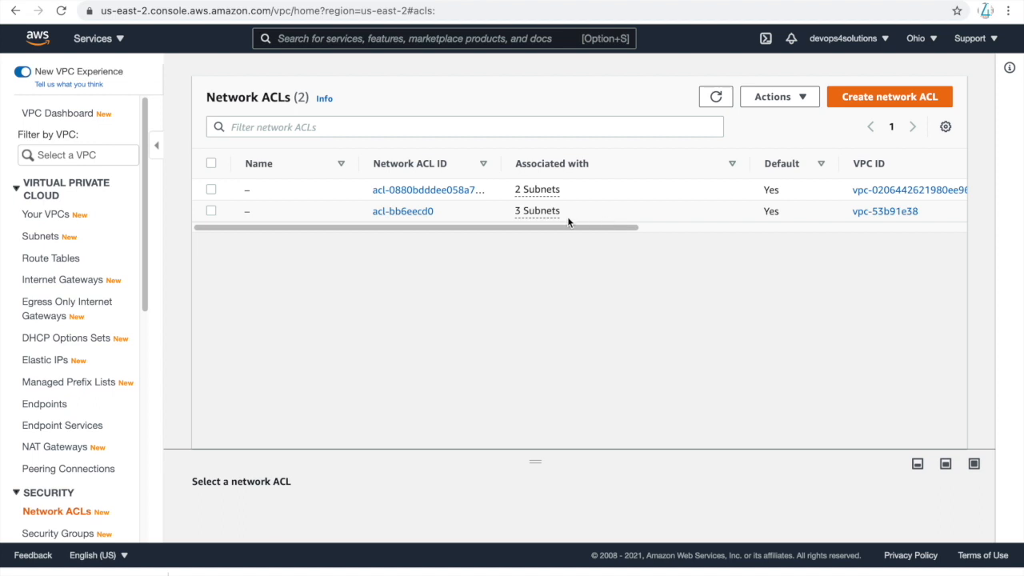
left_click(453, 192)
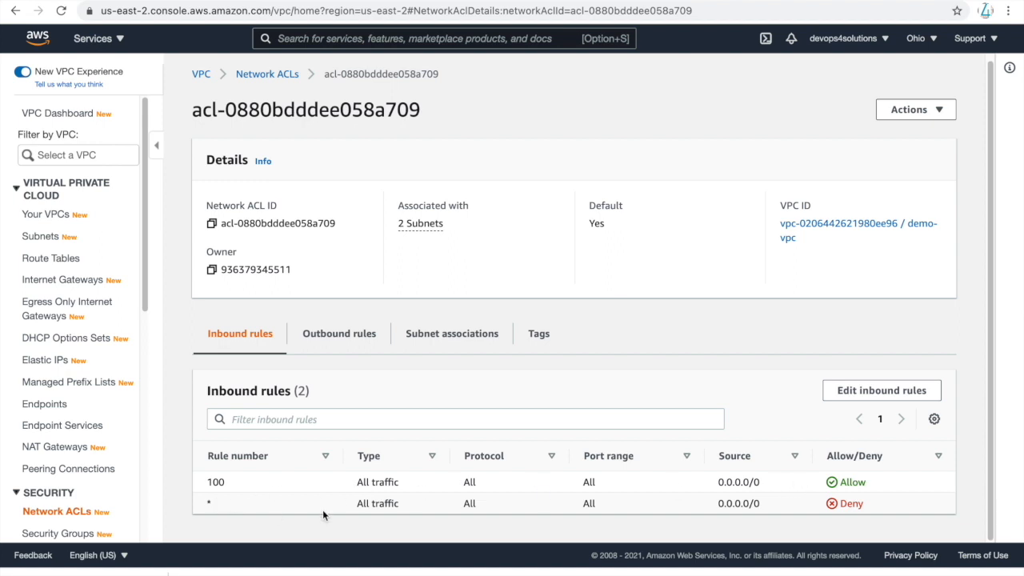
left_click(338, 334)
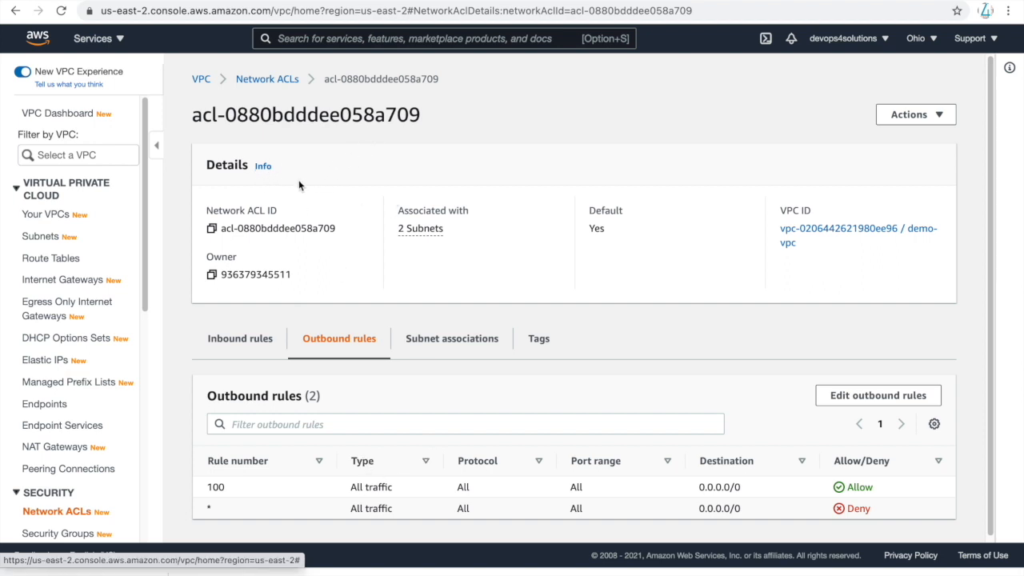
left_click_drag(206, 210, 320, 217)
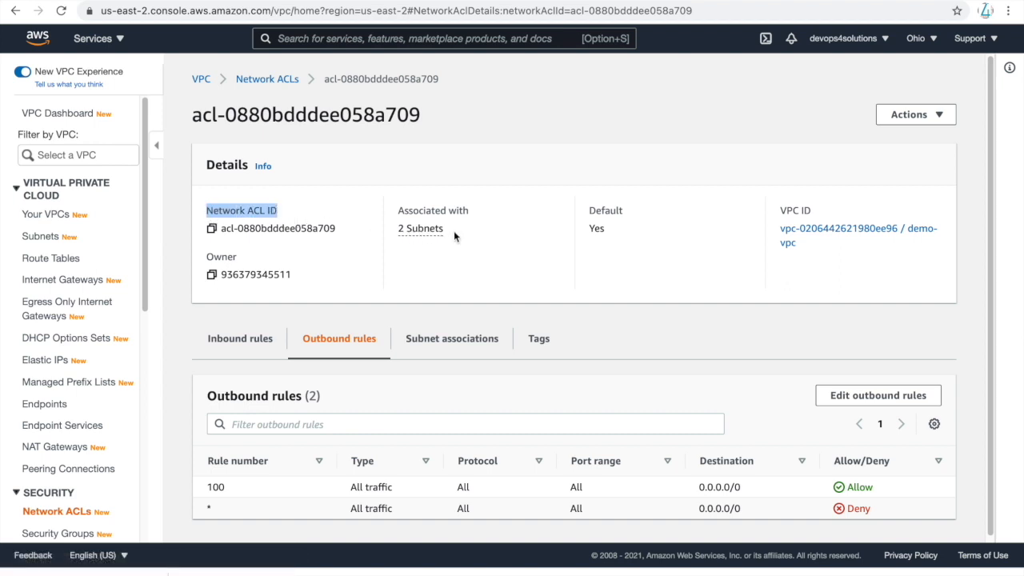
scroll(110, 396, "down", 2)
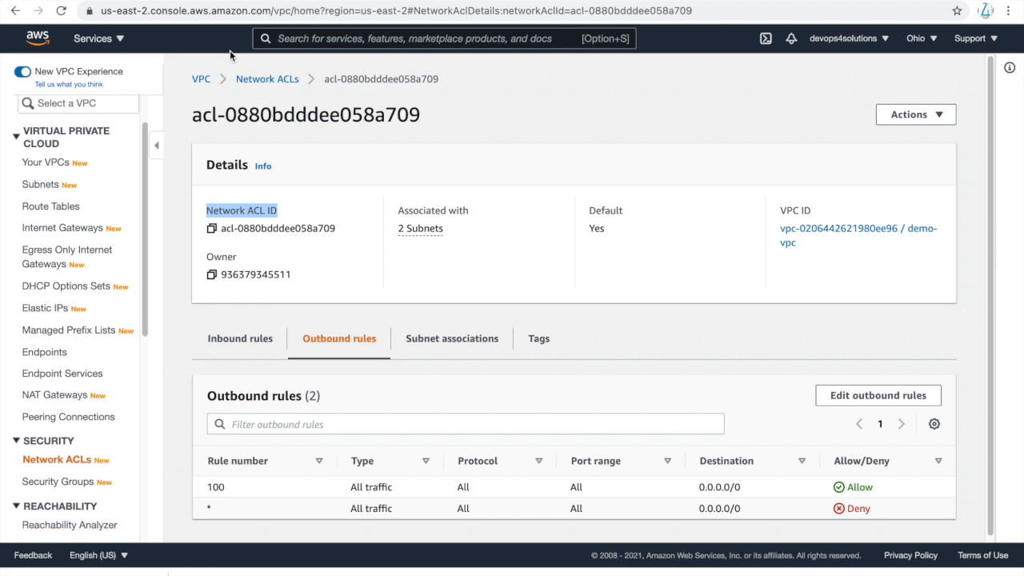
Step: Switch to the IAM service, open the webserver role from the roles list and examine its attached permissions policies
left_click(279, 39)
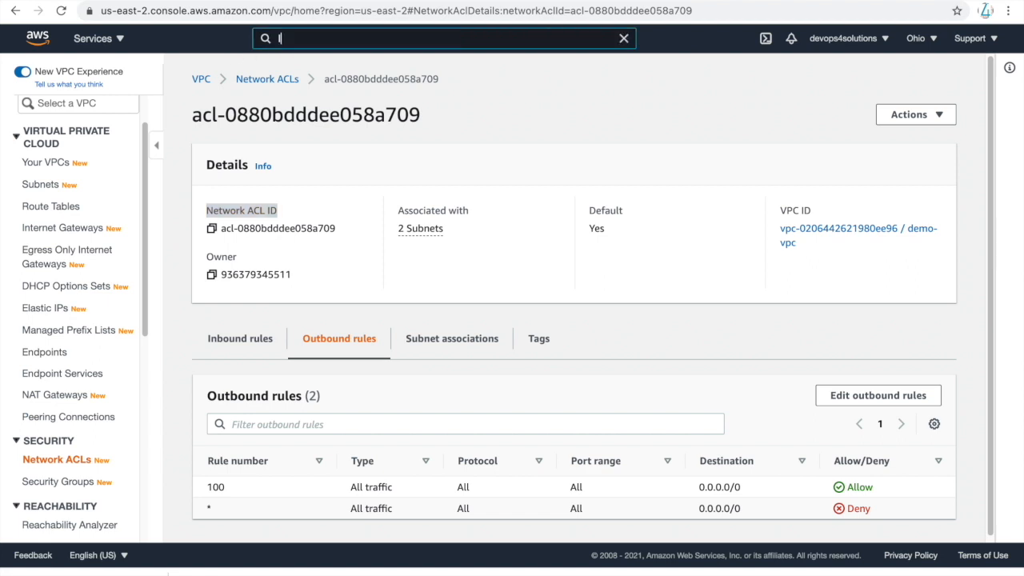
type("IAM")
left_click(334, 152)
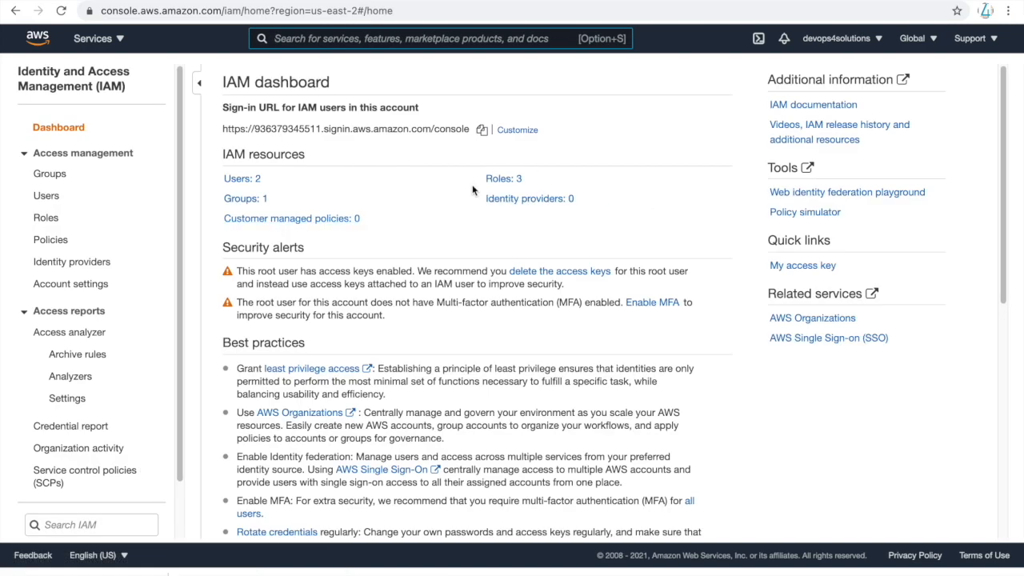
left_click(500, 179)
scroll(484, 370, "down", 5)
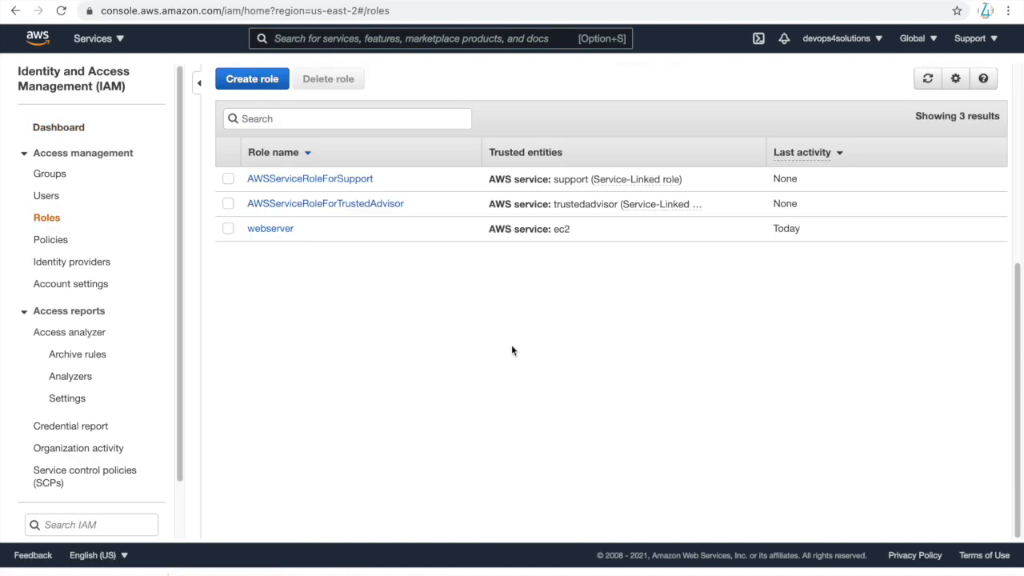
left_click(268, 231)
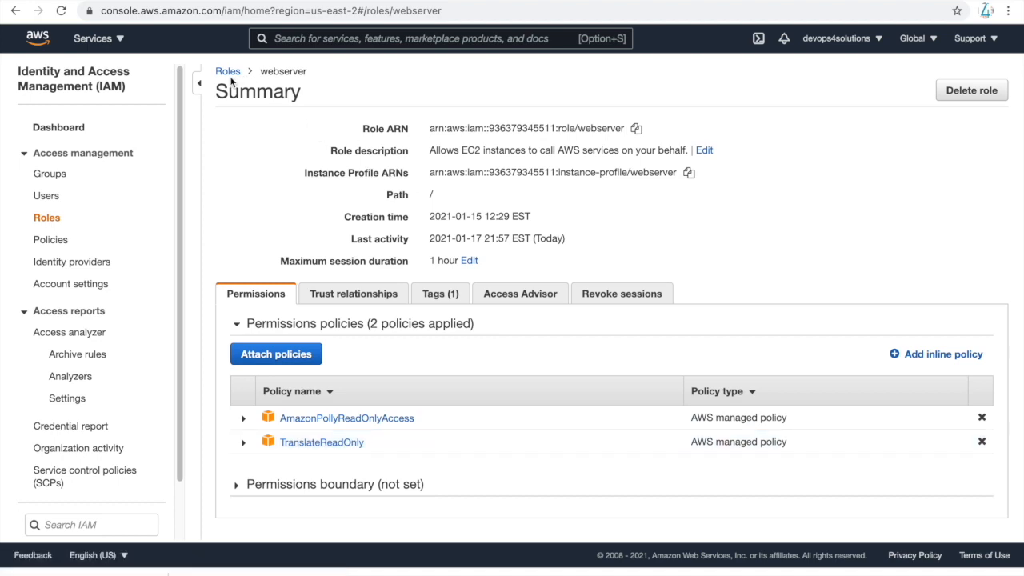
left_click(228, 72)
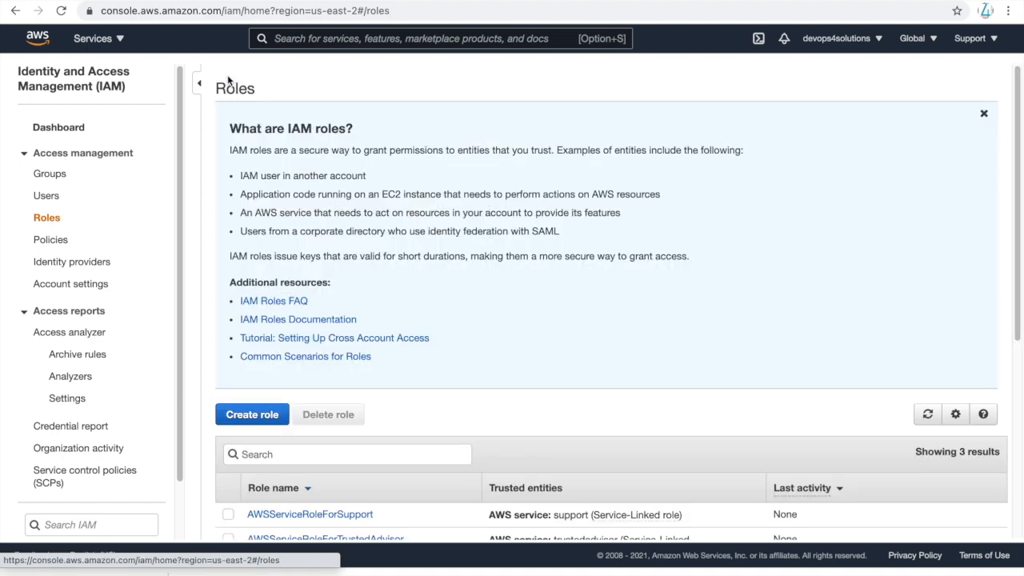
left_click(265, 417)
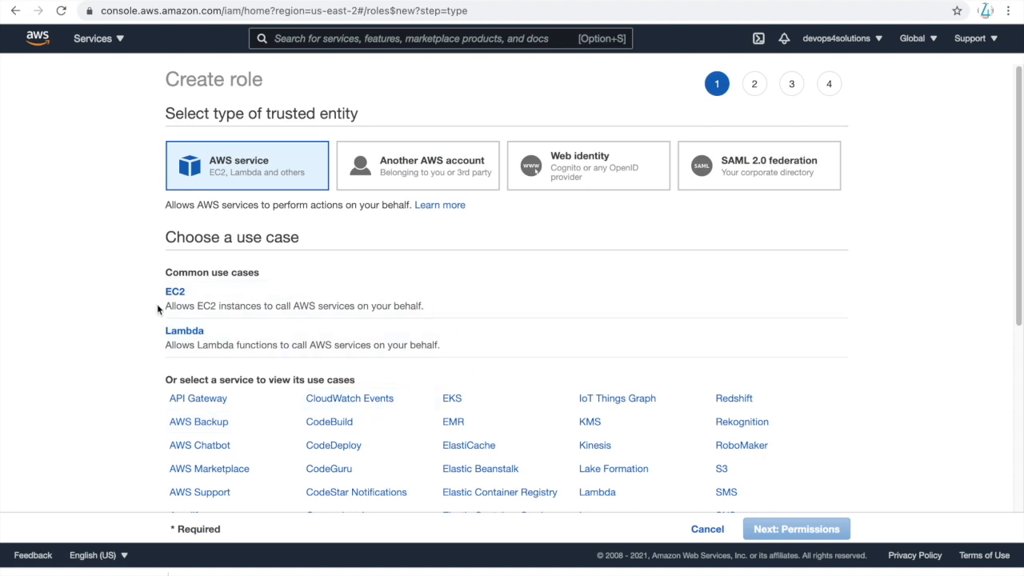
left_click(281, 291)
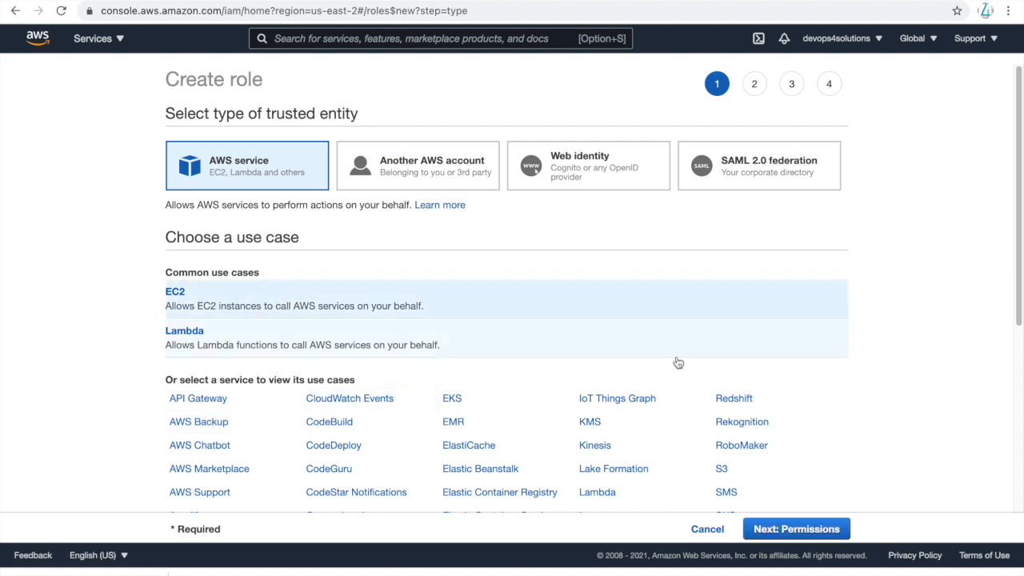
left_click(806, 520)
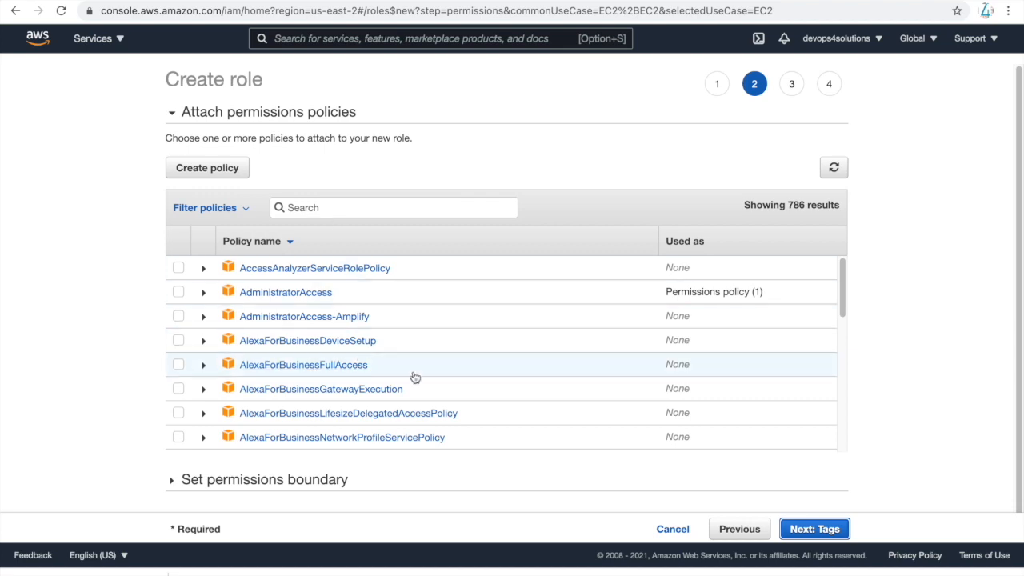
scroll(414, 377, "down", 10)
scroll(417, 388, "down", 5)
left_click(807, 528)
left_click(825, 538)
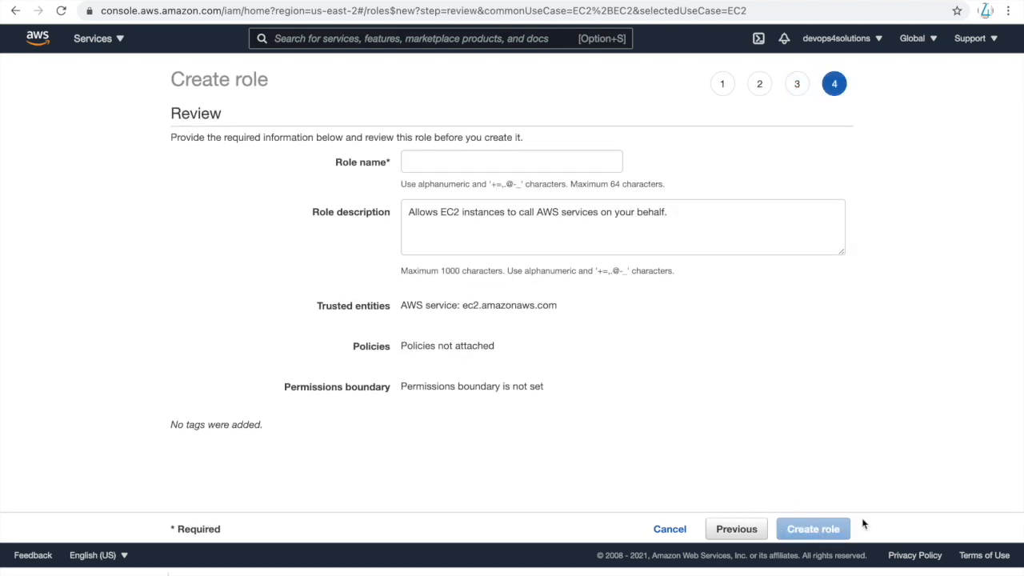
left_click(669, 530)
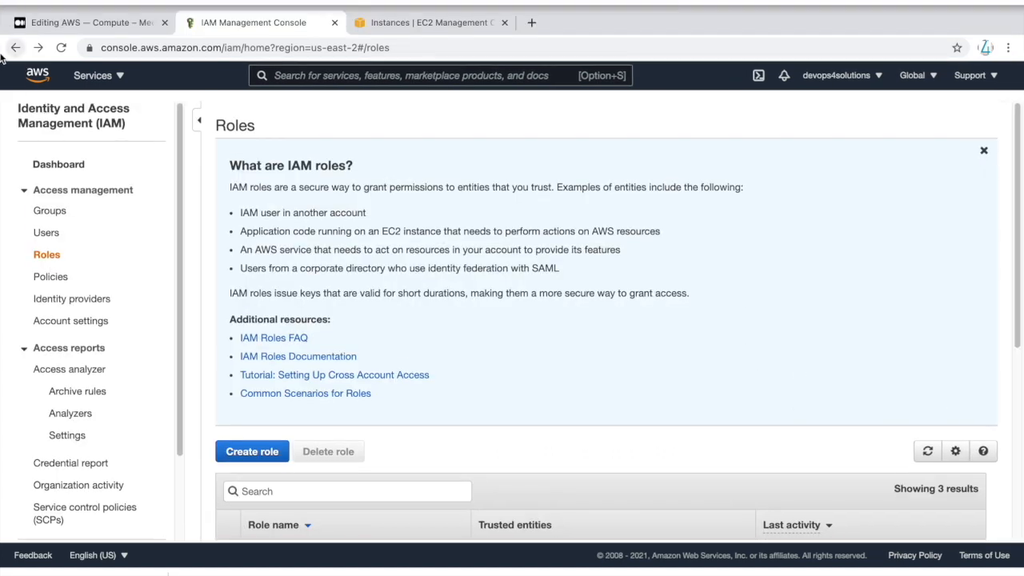
Step: Start launching an EC2 instance from the running instances list, using the 64-bit (x86) Amazon Linux 2 AMI and the t2.micro type
mouse_move(48, 2)
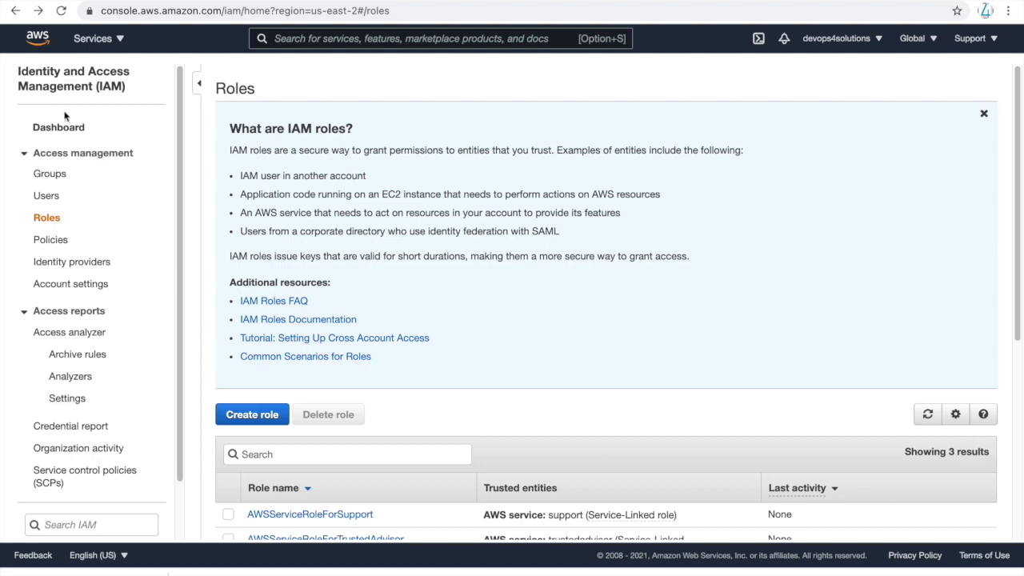
left_click(96, 40)
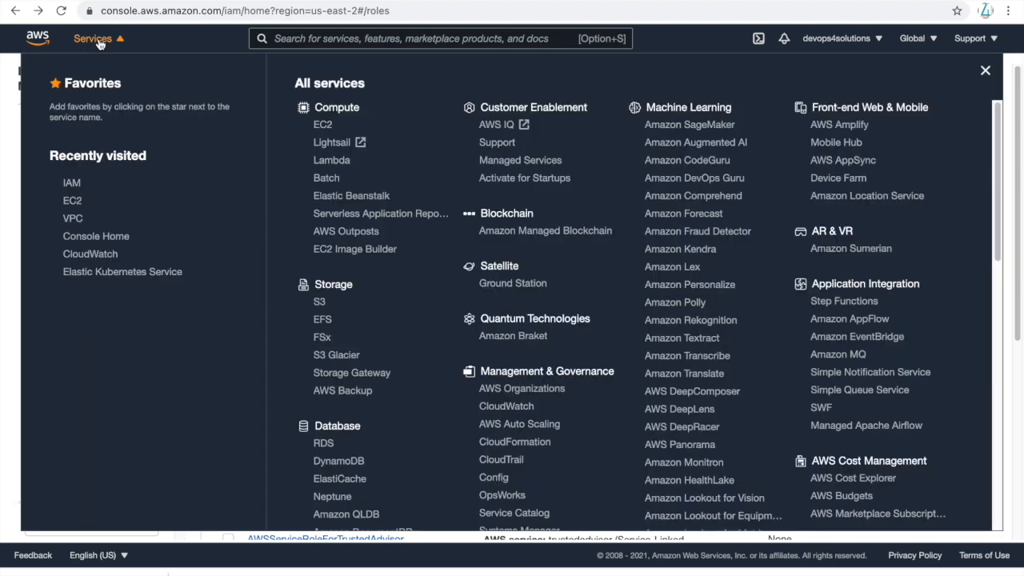
left_click(322, 125)
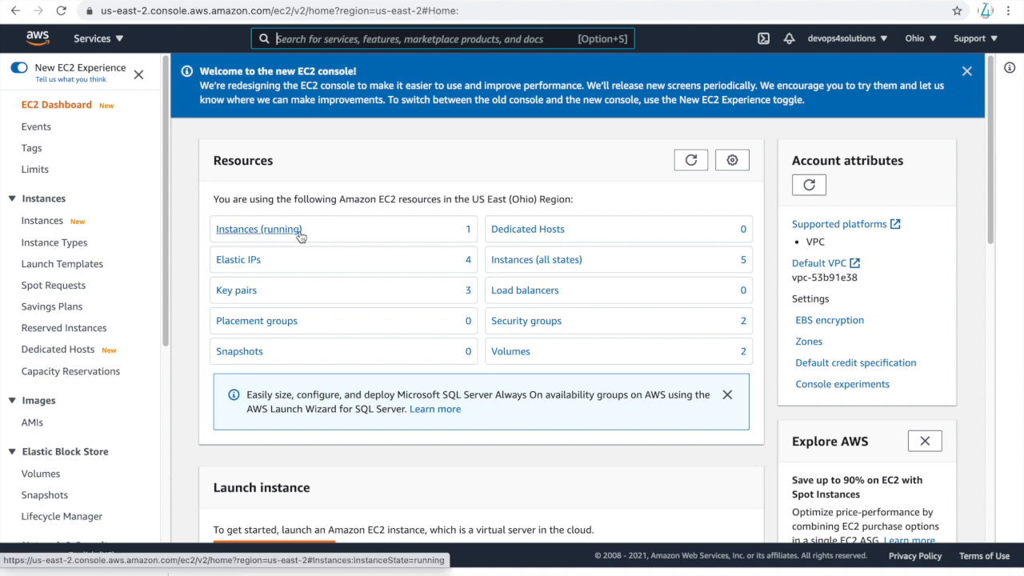
left_click(301, 232)
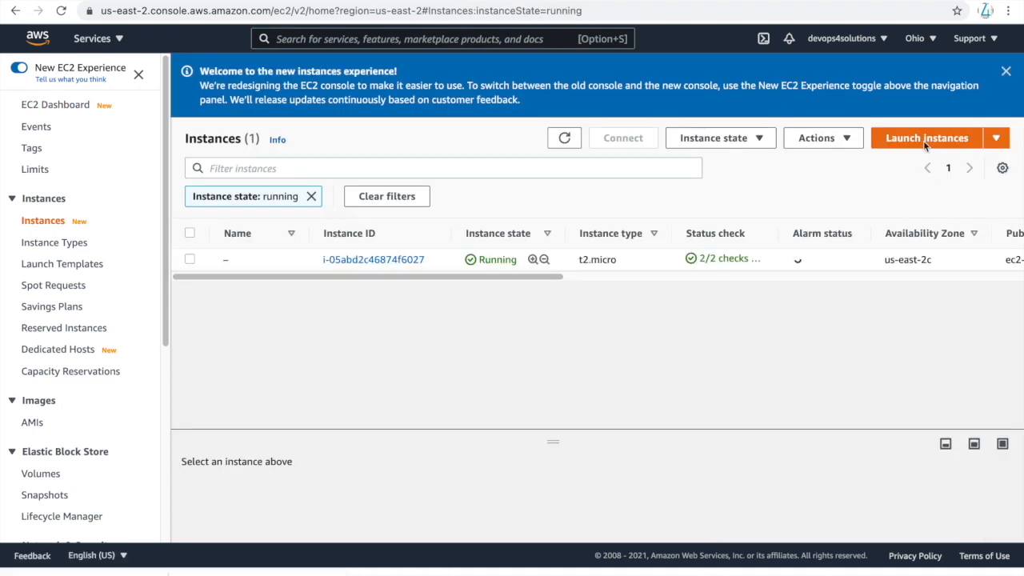
left_click(922, 137)
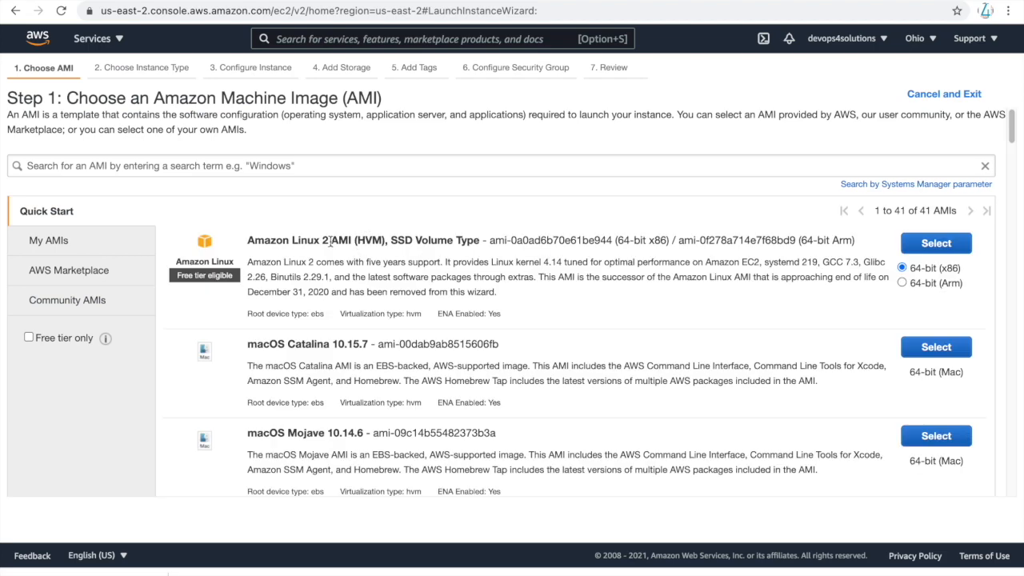
left_click(936, 244)
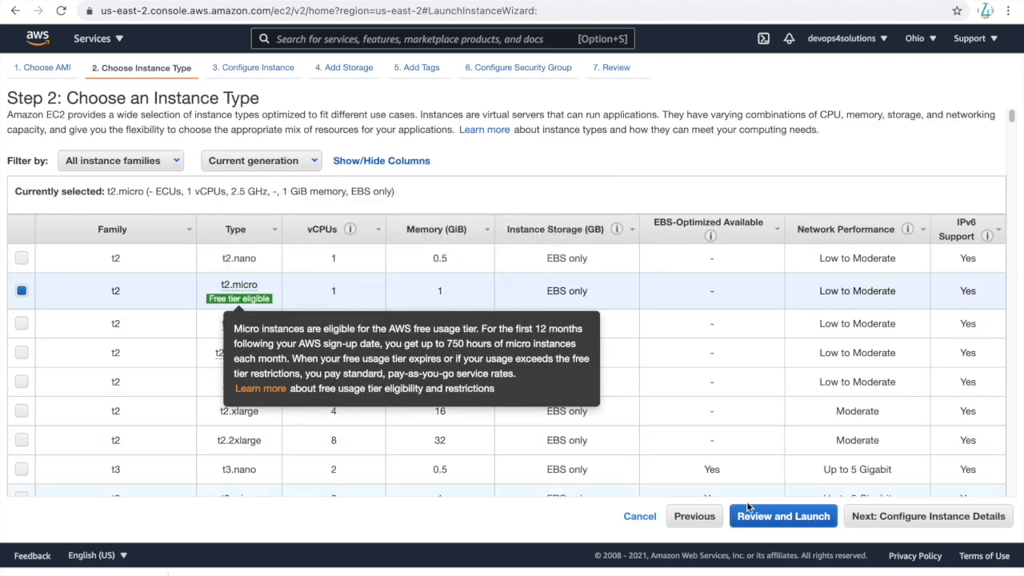
left_click(892, 518)
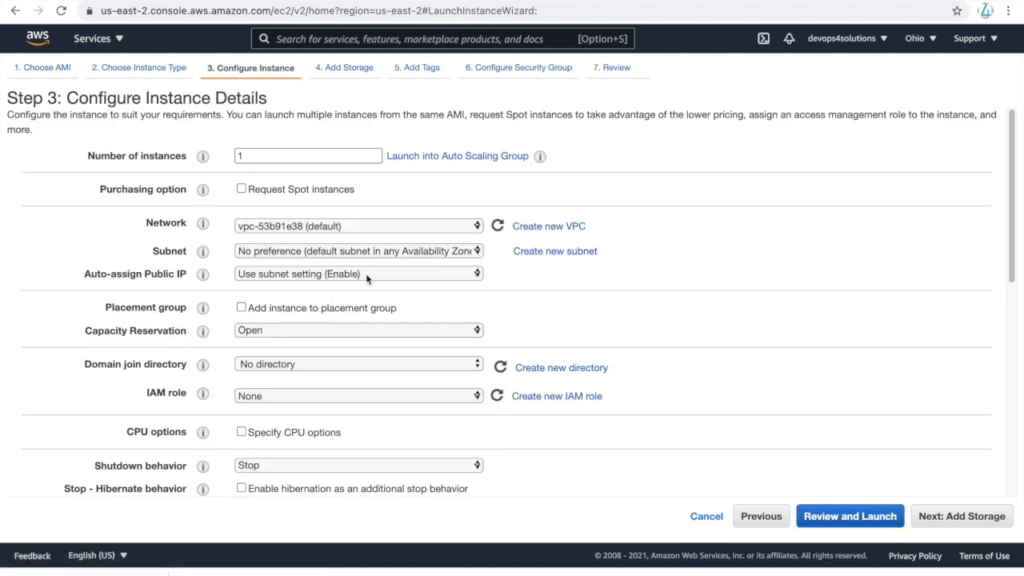
Step: Place the instance in demo-vpc's public subnet and enable auto-assignment of a public IP
left_click(363, 229)
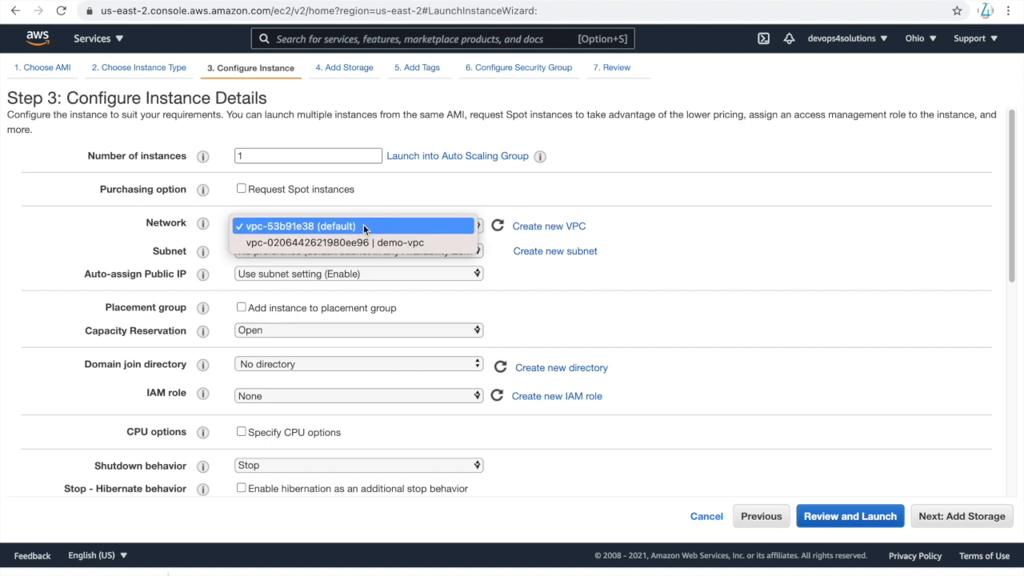
left_click(382, 241)
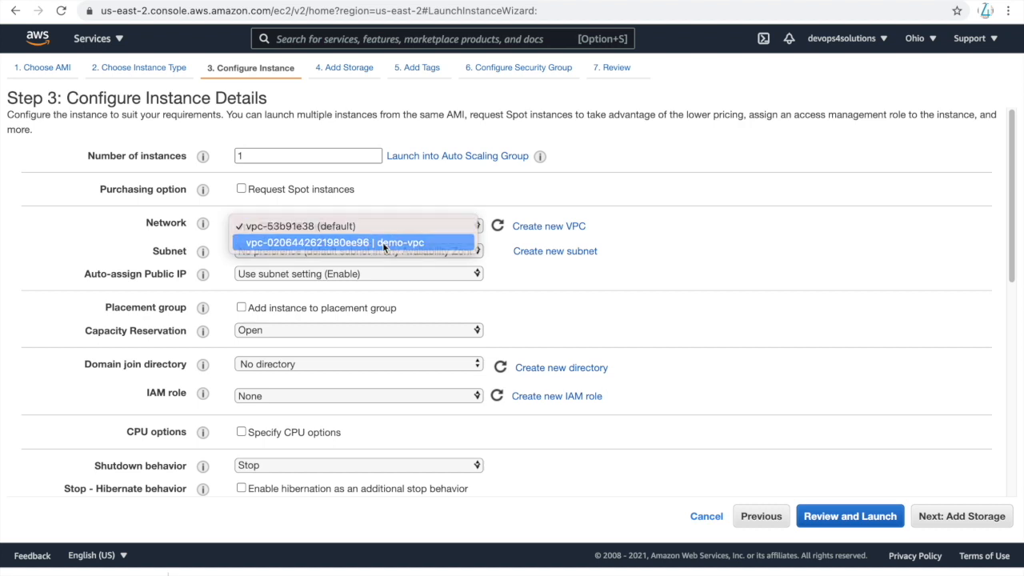
left_click(404, 254)
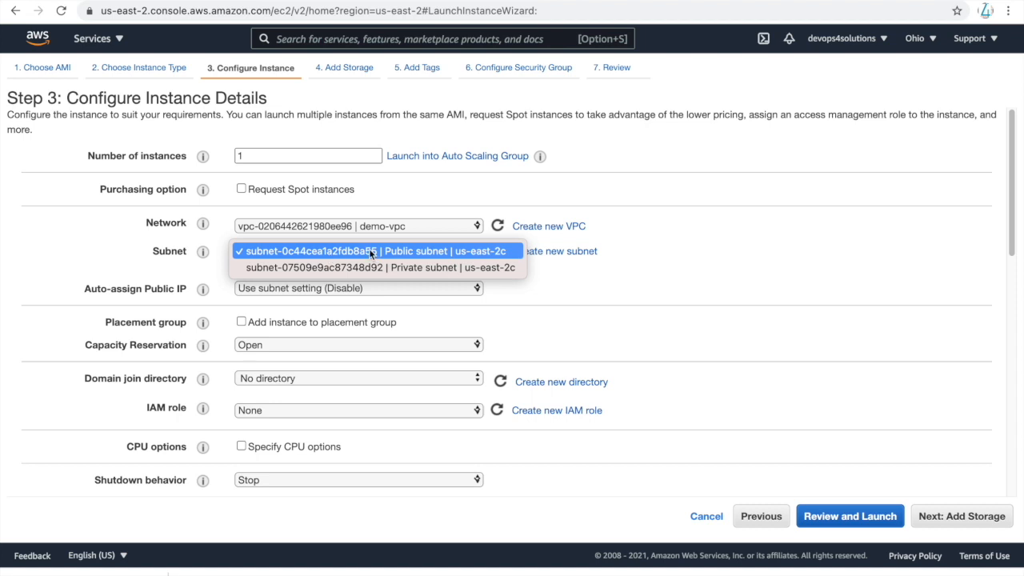
left_click(369, 253)
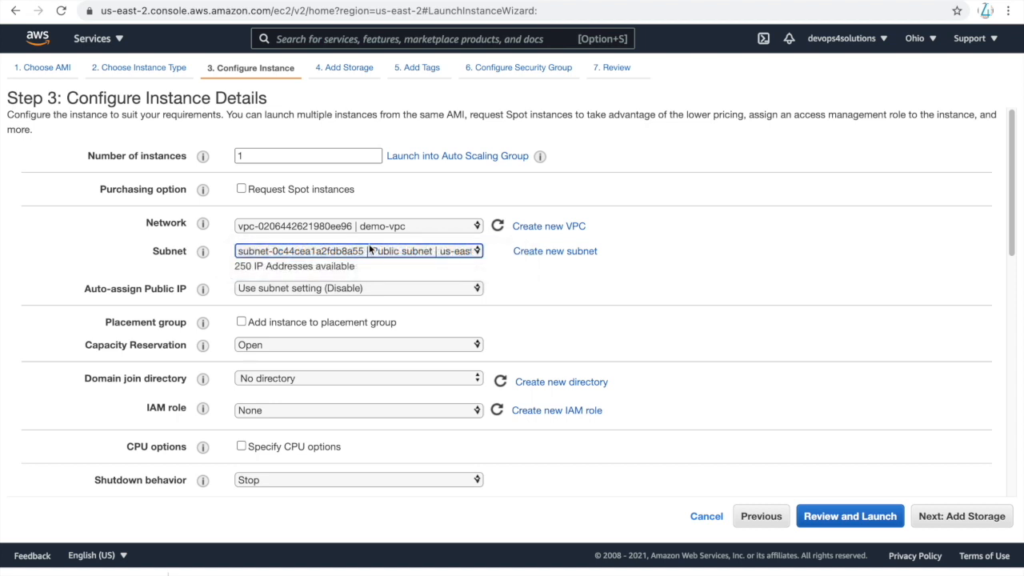
left_click(353, 288)
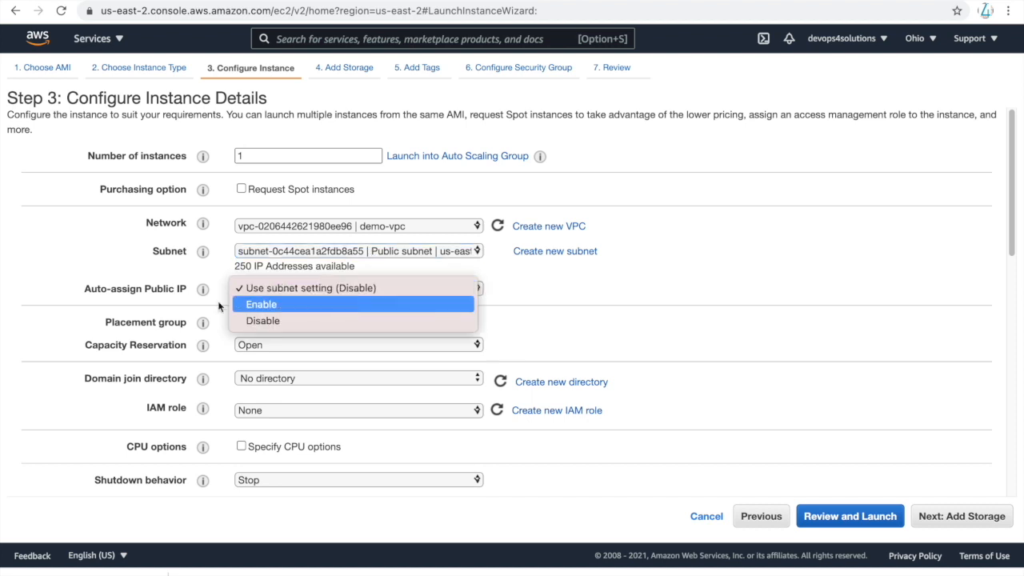
left_click(276, 304)
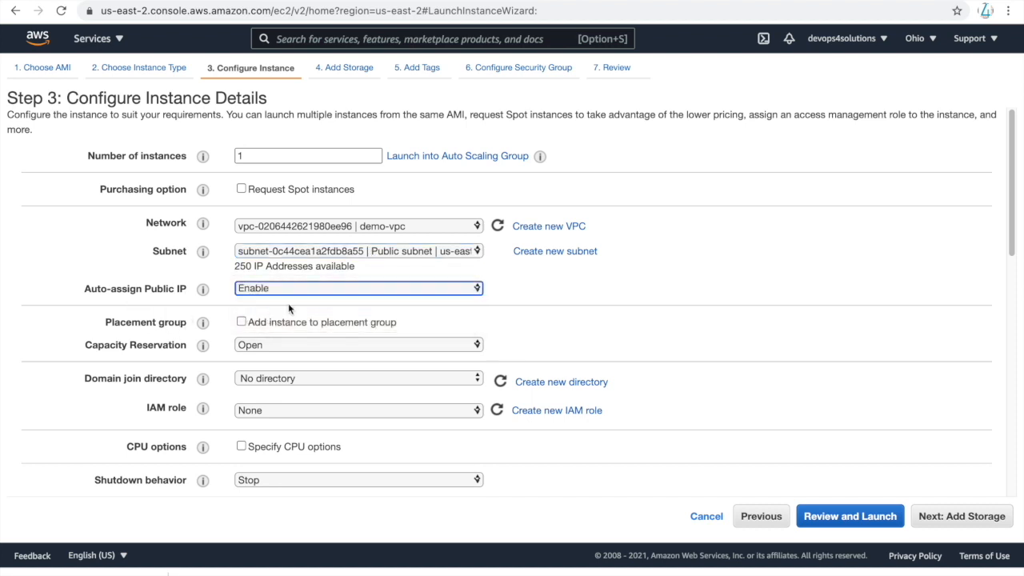
Step: Assign the webserver IAM role to the instance
scroll(453, 353, "down", 1)
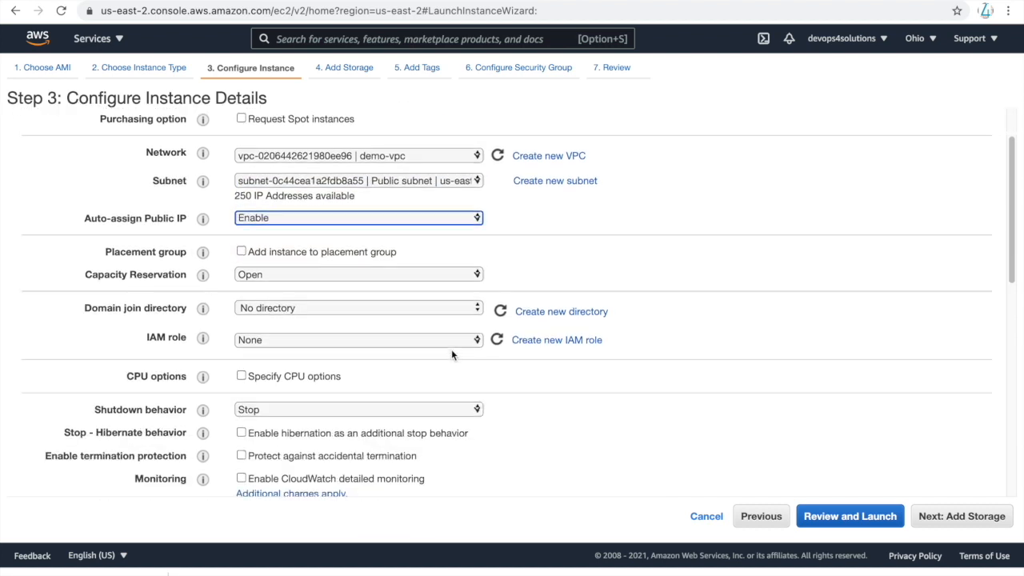
left_click(290, 342)
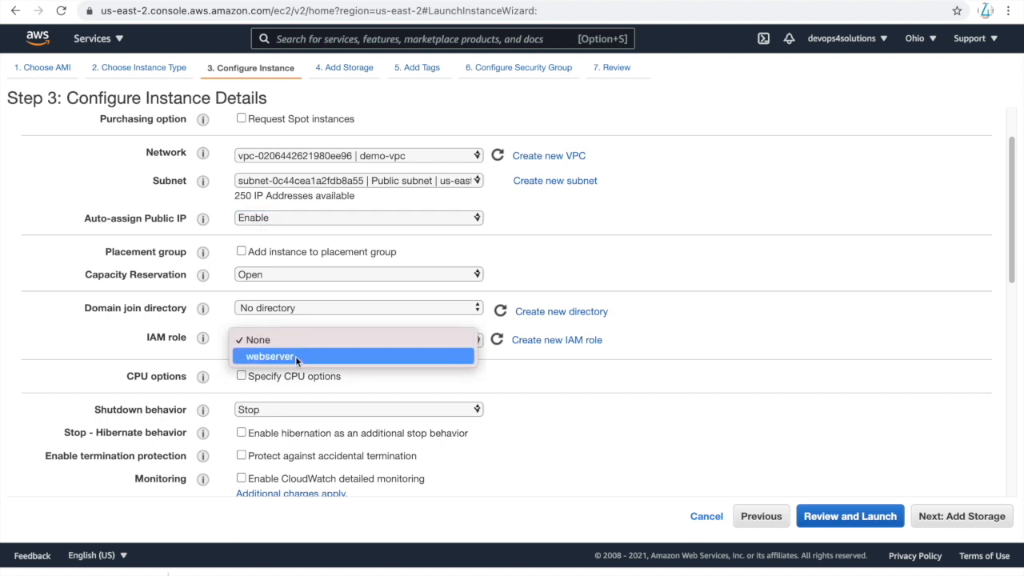
left_click(289, 358)
Step: Copy the bash script that installs, starts and enables httpd from the Medium draft into the instance's user data
scroll(496, 374, "down", 2)
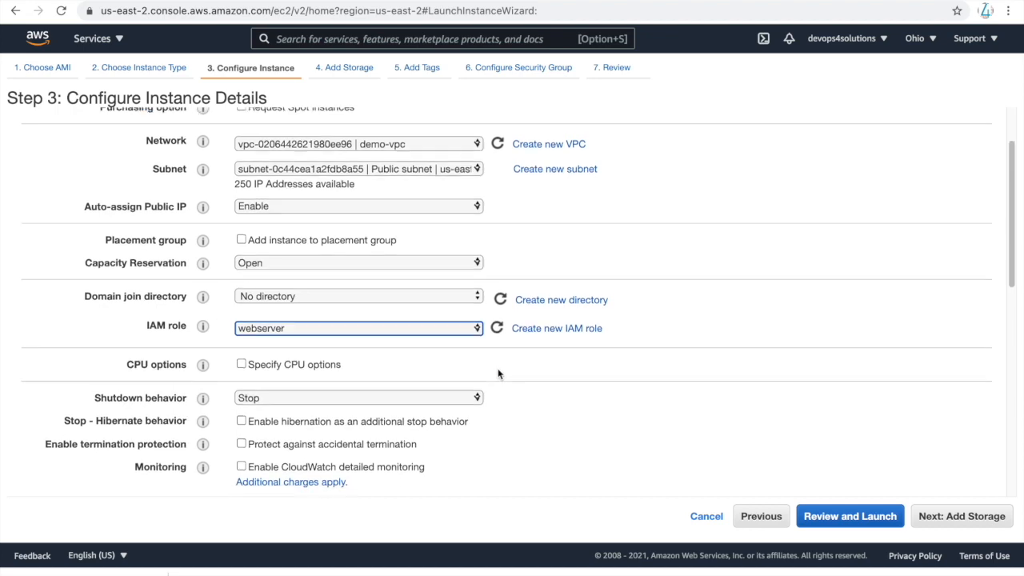
scroll(492, 374, "down", 1)
scroll(492, 373, "down", 4)
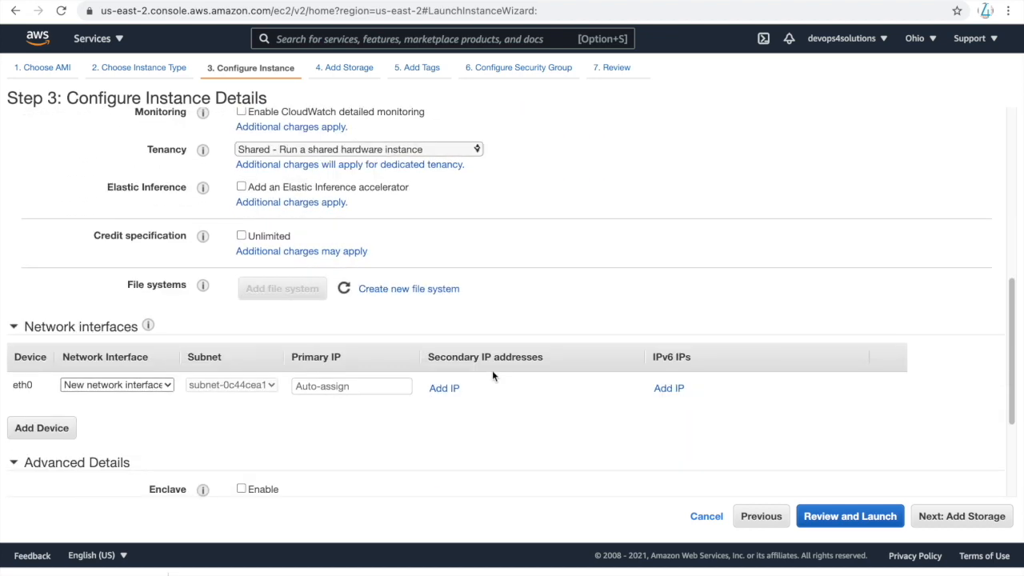
left_click(288, 430)
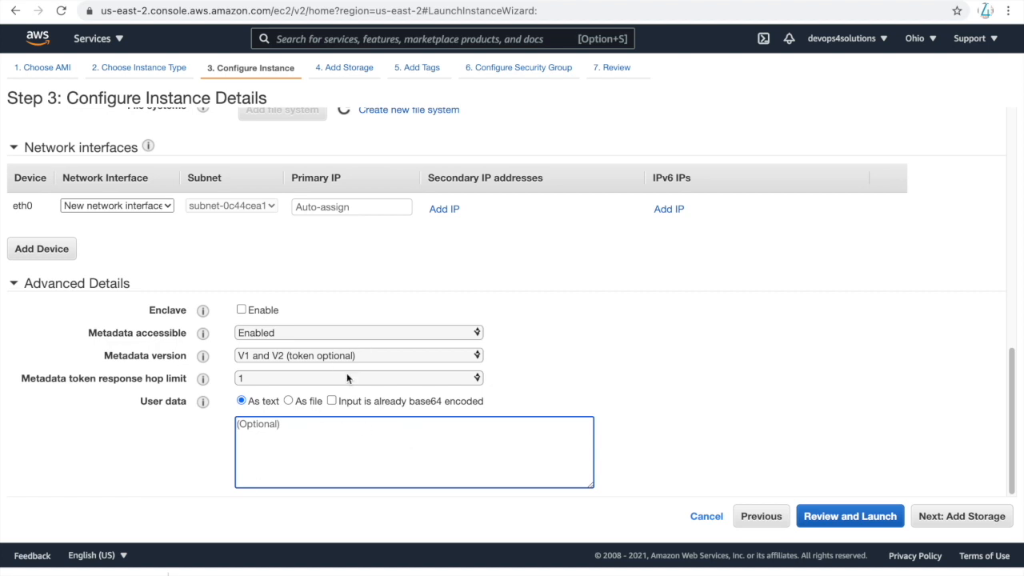
left_click(224, 1)
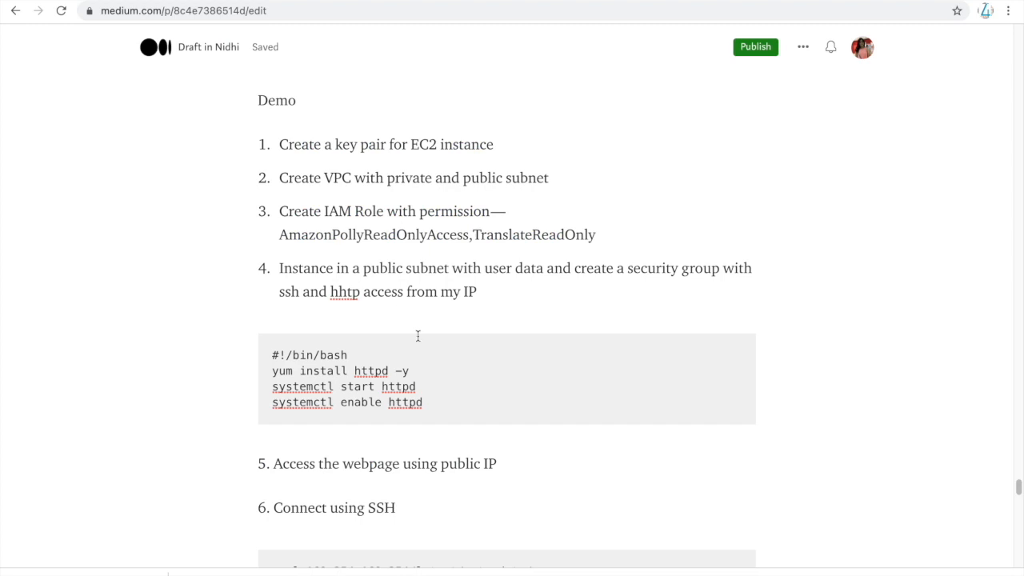
left_click_drag(443, 396, 262, 342)
key("super+c")
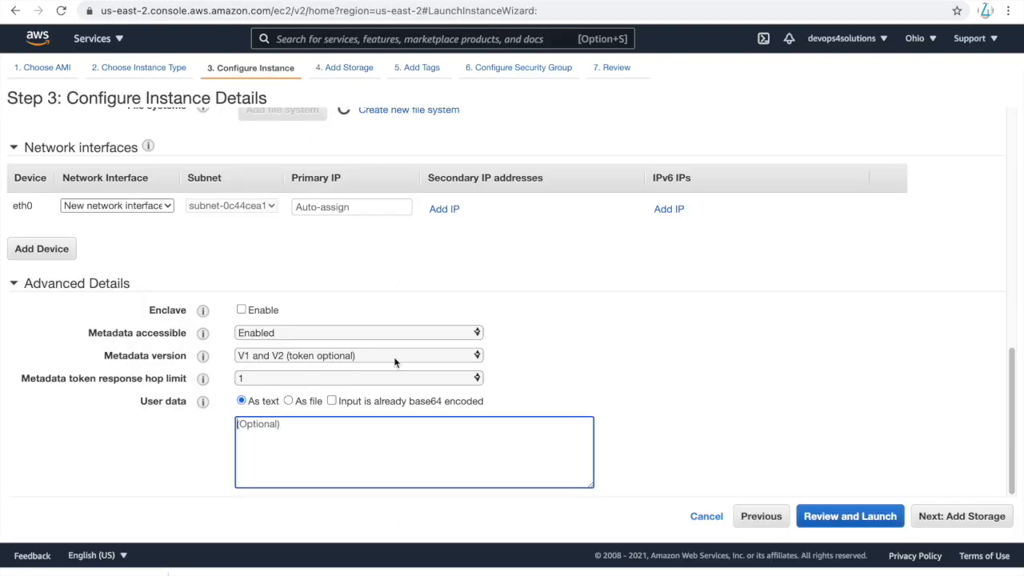
left_click(280, 439)
key("super+v")
left_click_drag(264, 436, 239, 438)
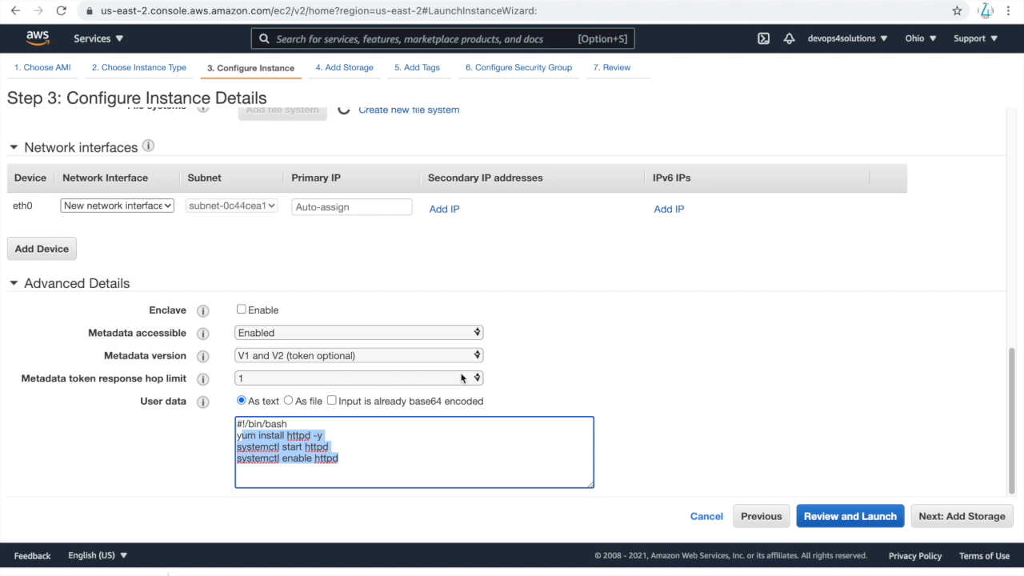
scroll(596, 336, "up", 3)
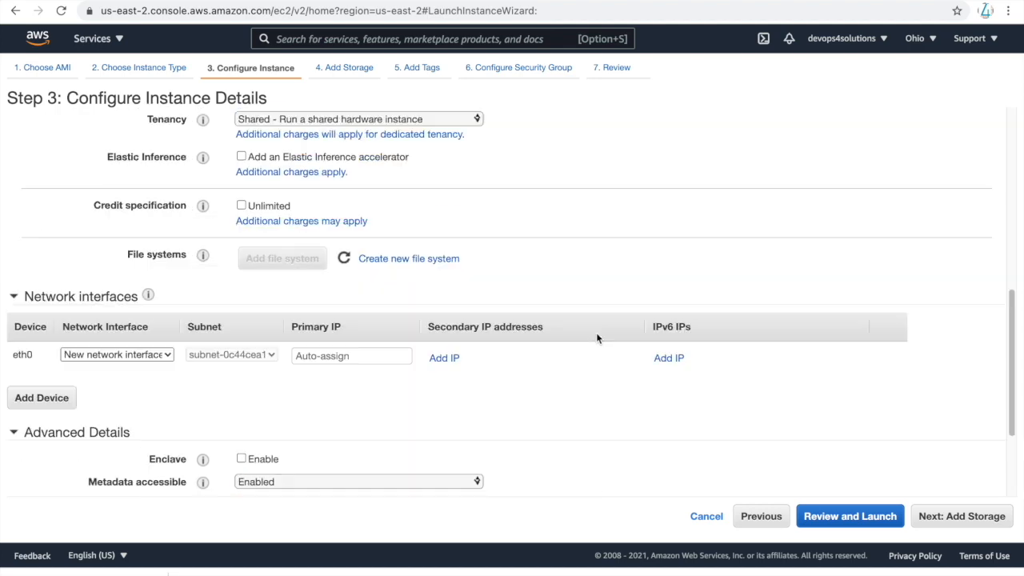
scroll(596, 338, "down", 3)
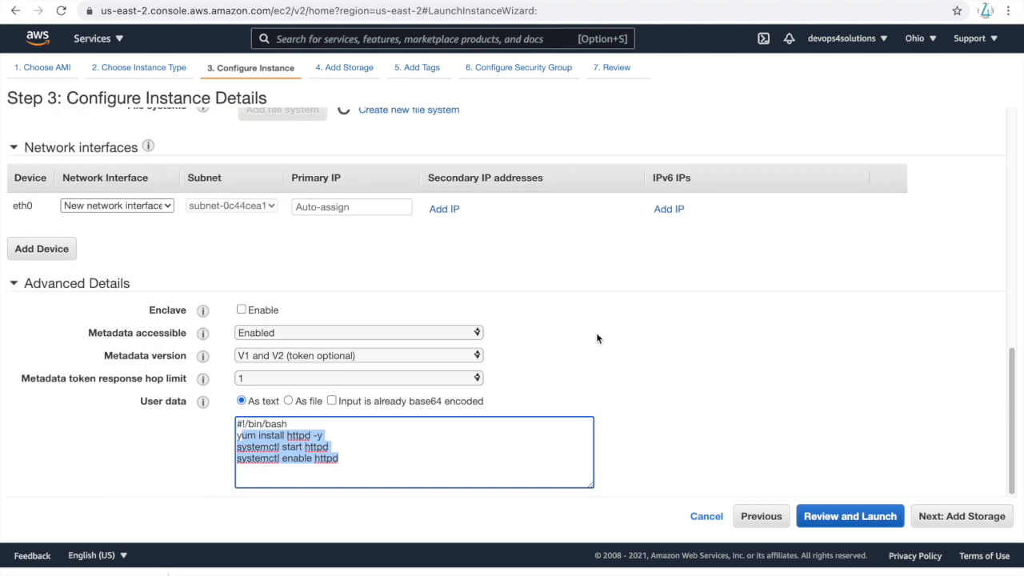
Step: Proceed to the launch review and check the instance type and the security group's rules
left_click(882, 516)
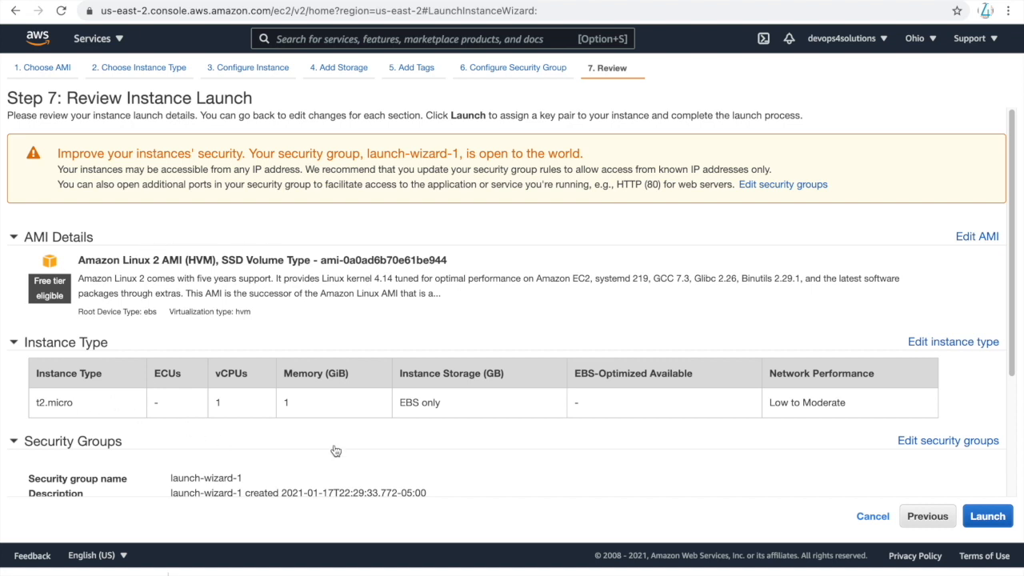
scroll(388, 458, "down", 1)
scroll(388, 459, "down", 2)
scroll(348, 432, "down", 1)
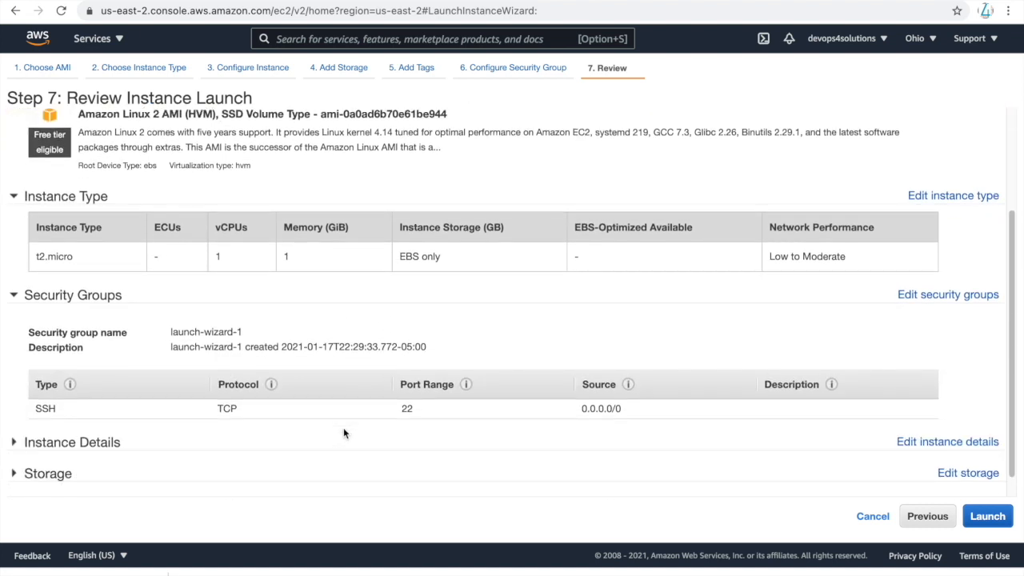
Step: Configure a new security group named web-sg with its SSH rule's source restricted to My IP
left_click(916, 293)
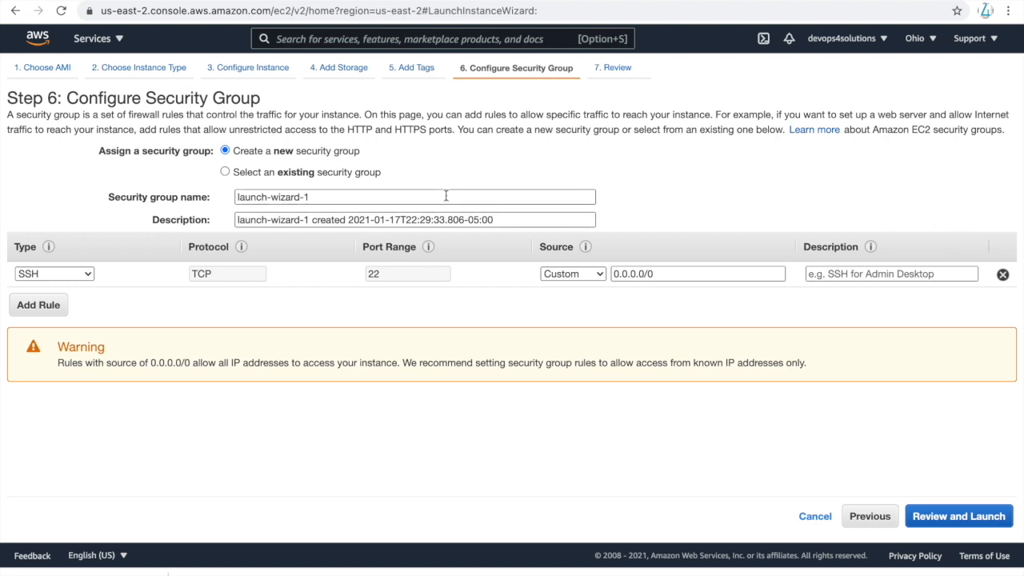
left_click(226, 173)
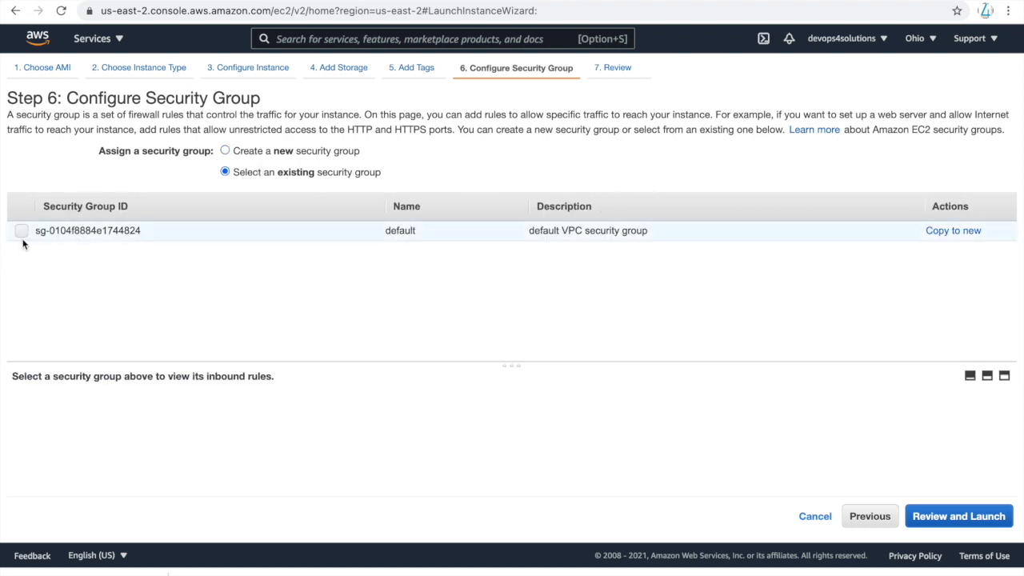
left_click(226, 151)
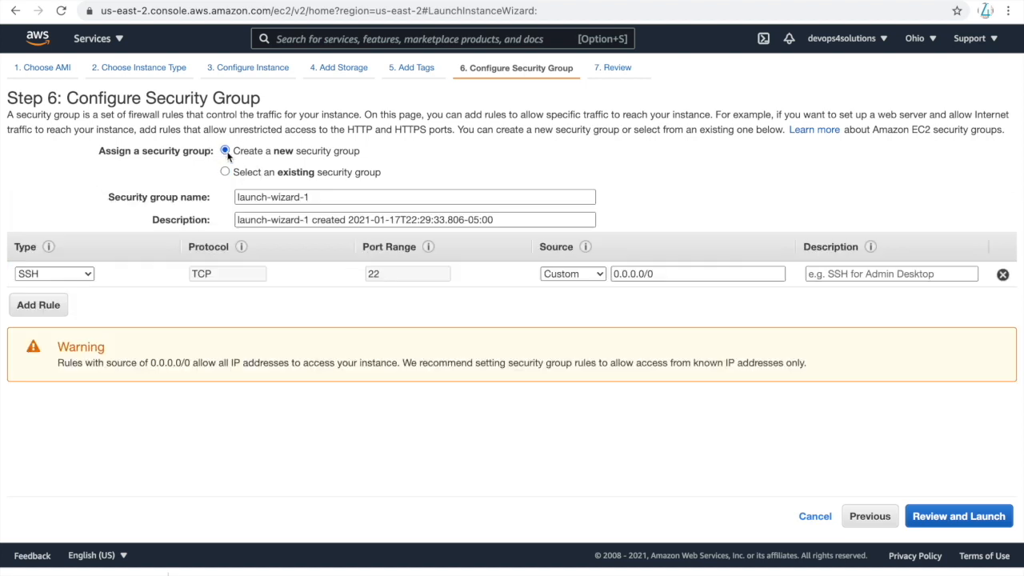
triple_click(300, 202)
type("w")
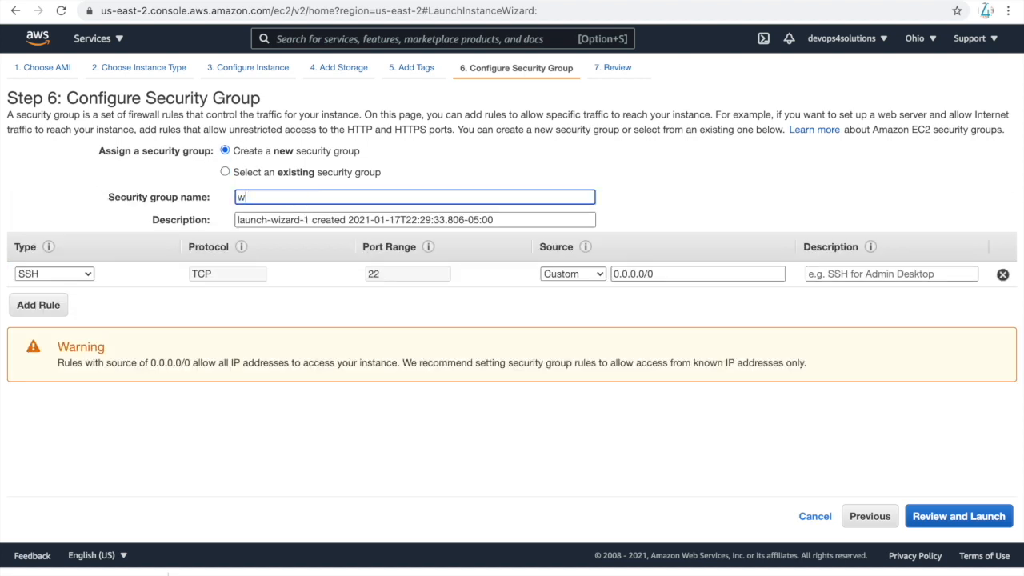
type("eb-sg")
left_click(572, 274)
left_click(570, 307)
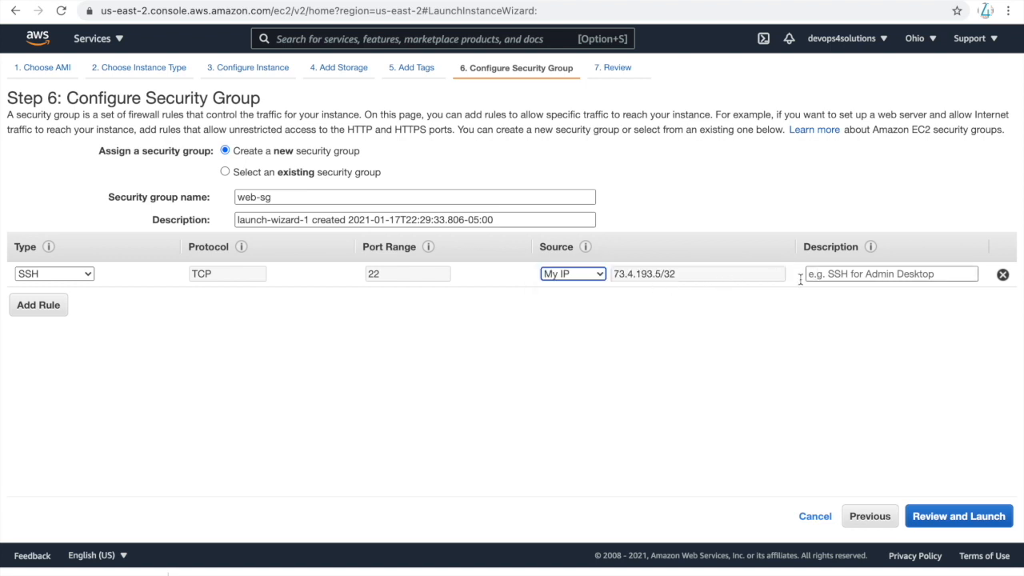
Step: Add an HTTP rule to web-sg with My IP as its source
left_click(44, 307)
left_click(83, 301)
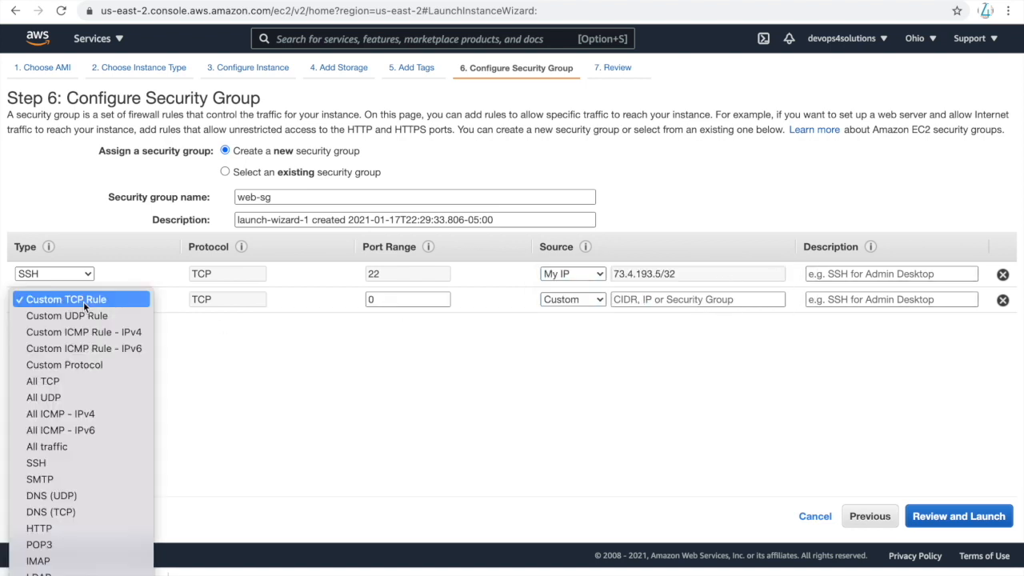
left_click(71, 529)
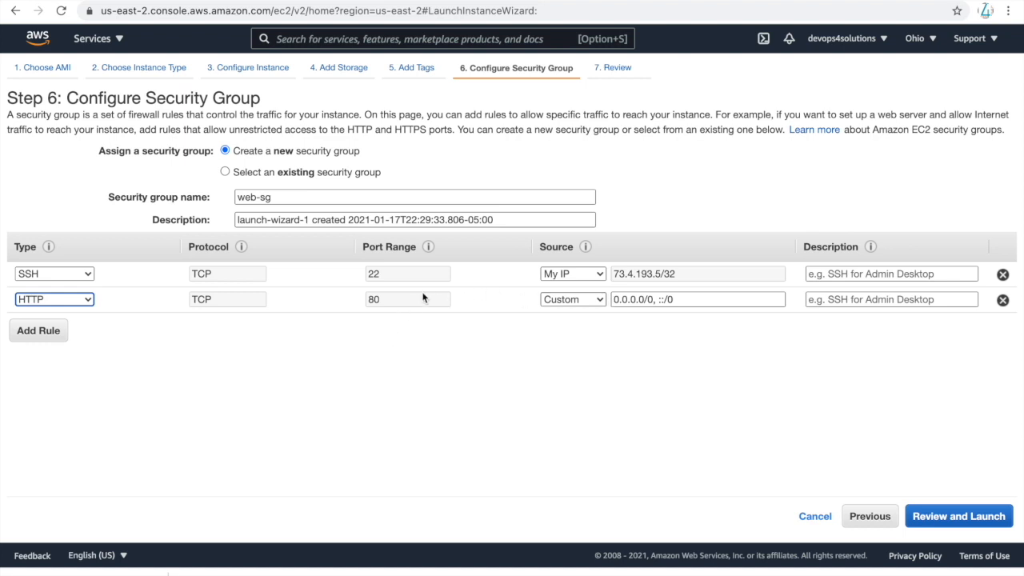
left_click(567, 299)
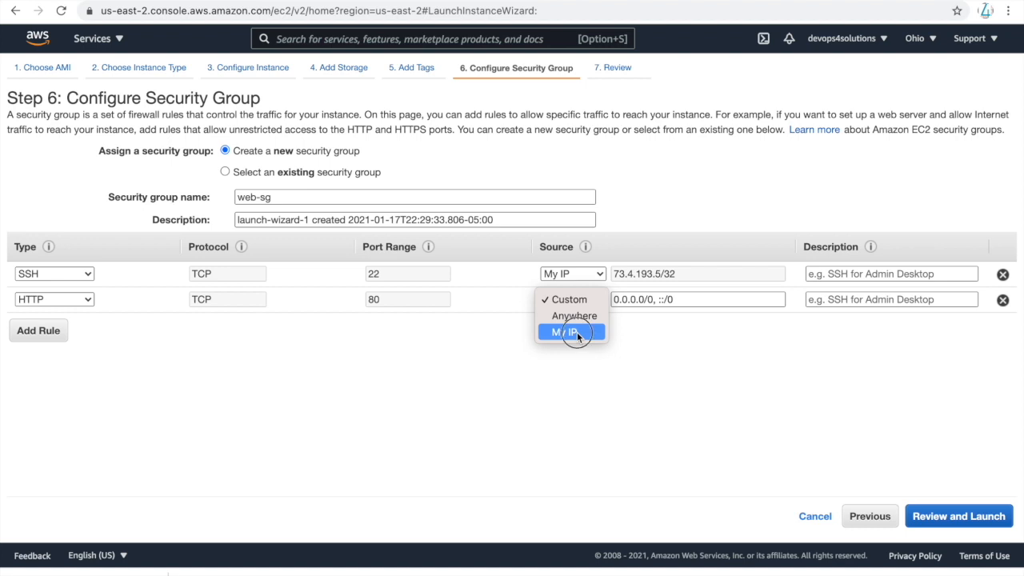
left_click(577, 332)
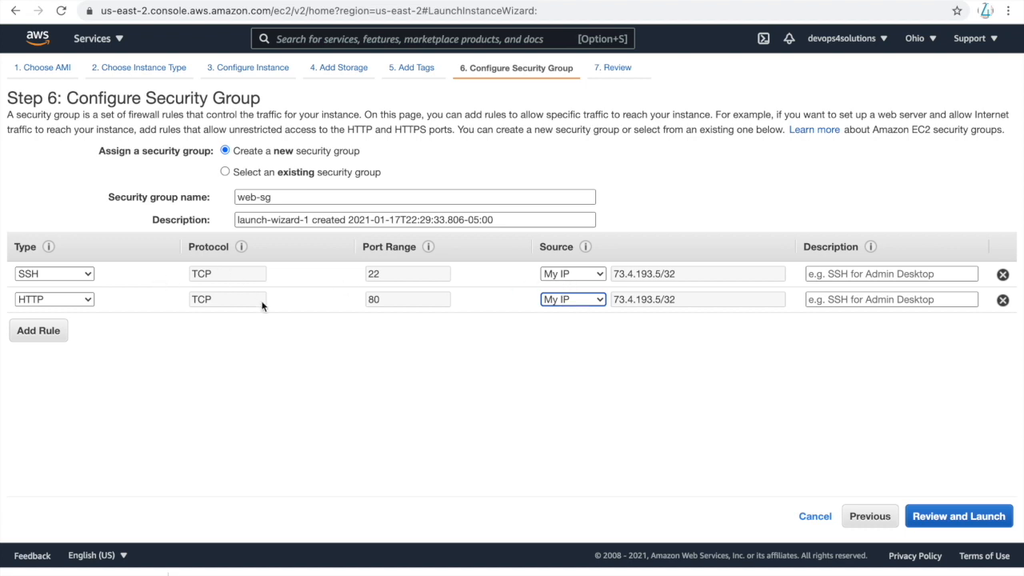
Step: Launch the reviewed instance with the last existing key pair offered, acknowledging access to its private key file
left_click(973, 515)
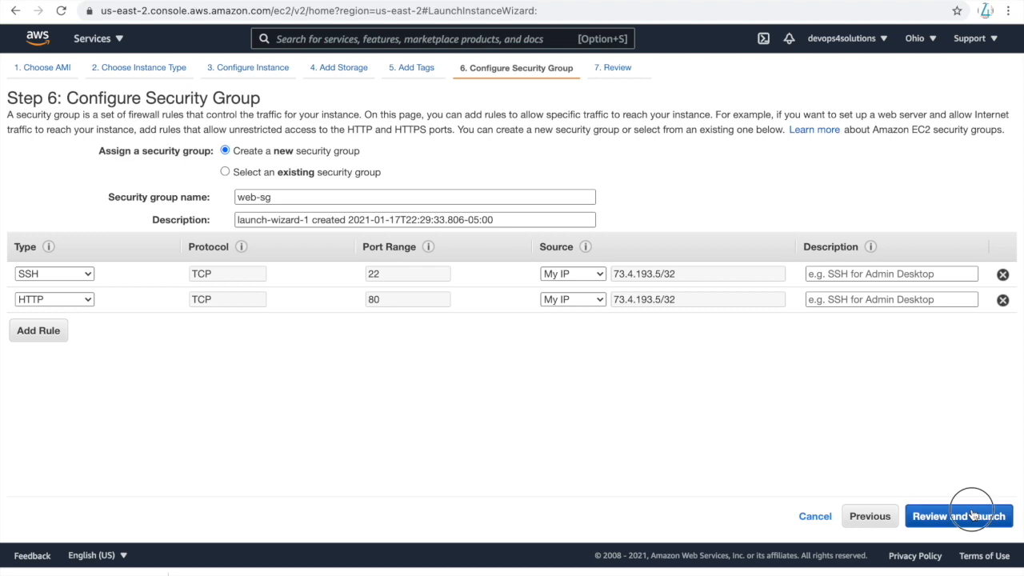
left_click(988, 517)
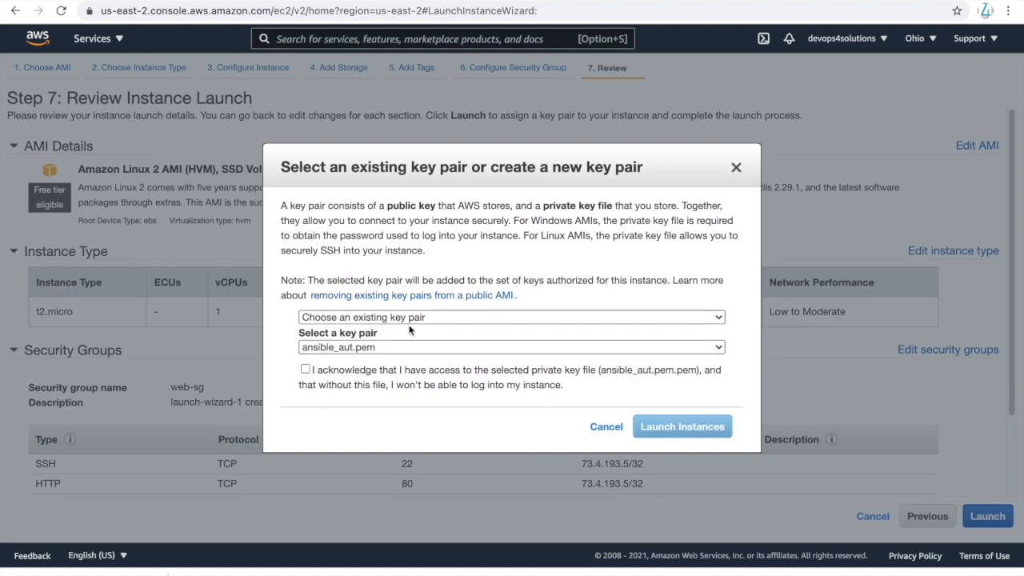
left_click(386, 318)
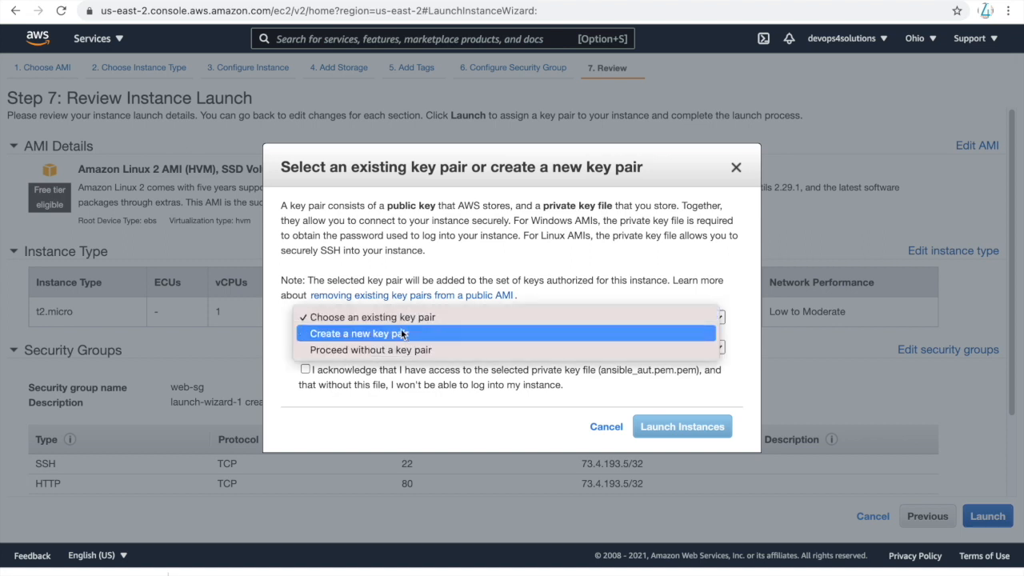
left_click(396, 318)
left_click(435, 343)
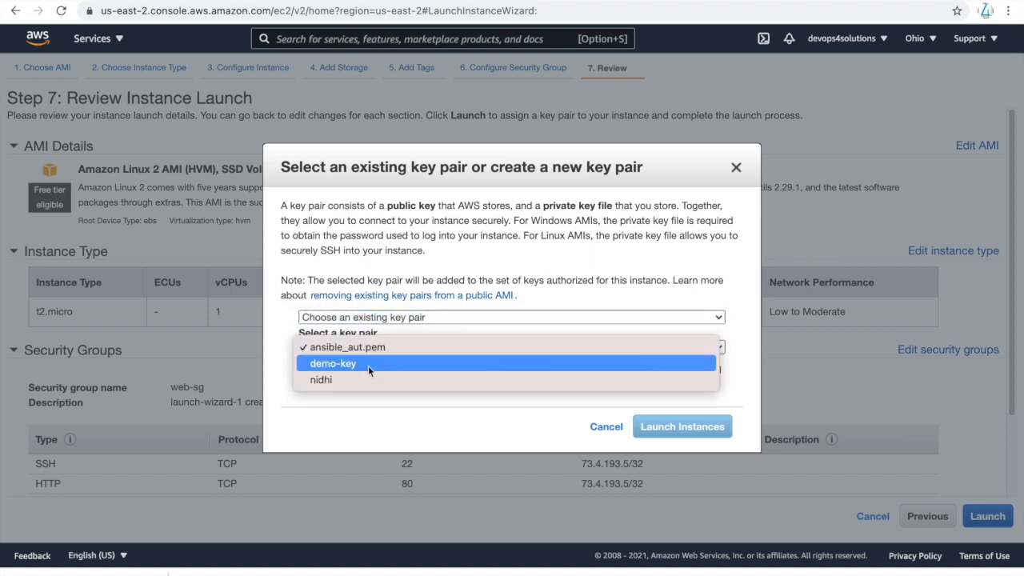
left_click(352, 379)
left_click(305, 369)
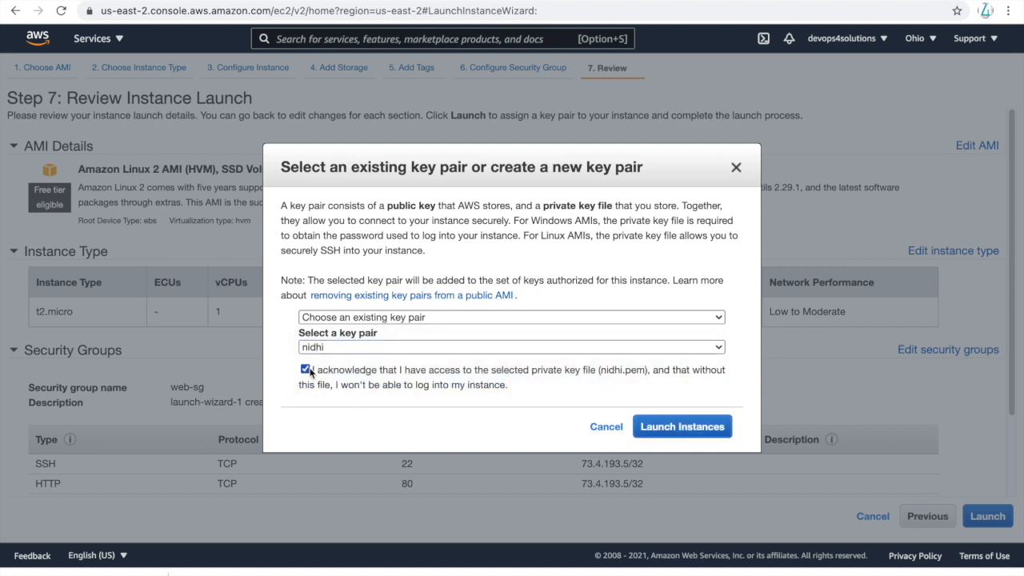
left_click(688, 432)
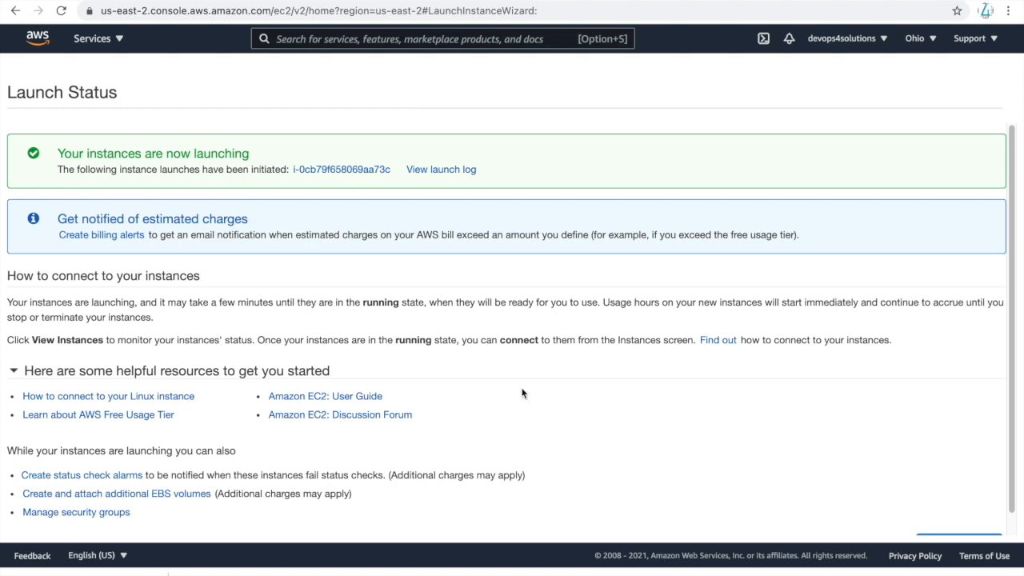
Step: View the instances list and name the newly launched, still initializing instance webserver
scroll(623, 438, "down", 1)
left_click(996, 532)
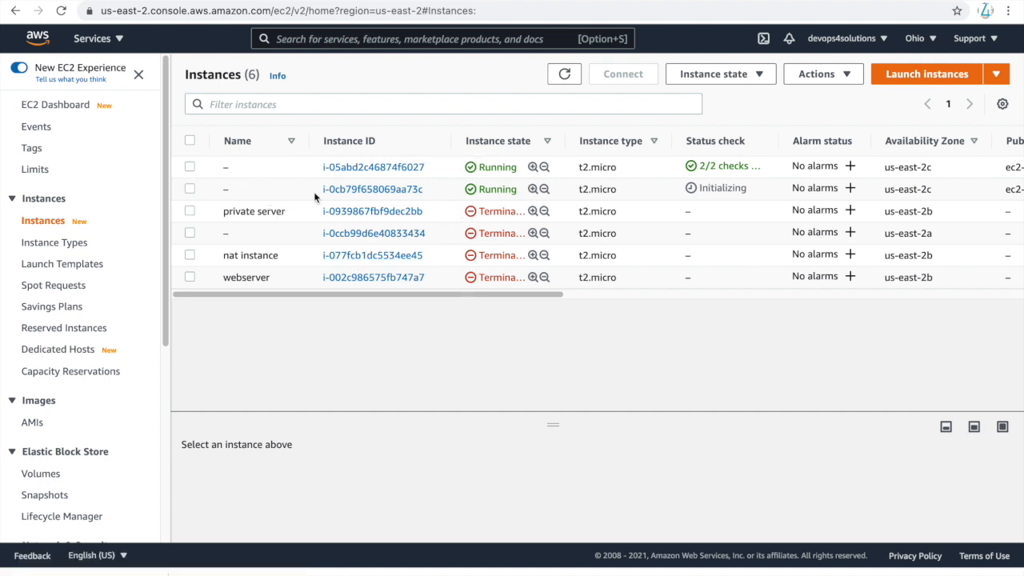
left_click(238, 189)
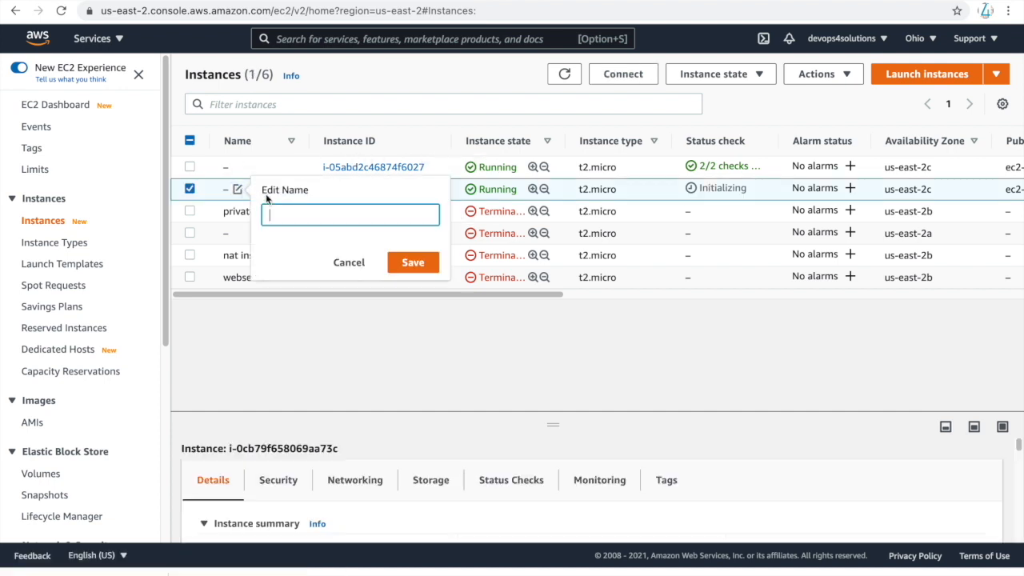
type("webserver")
left_click(406, 262)
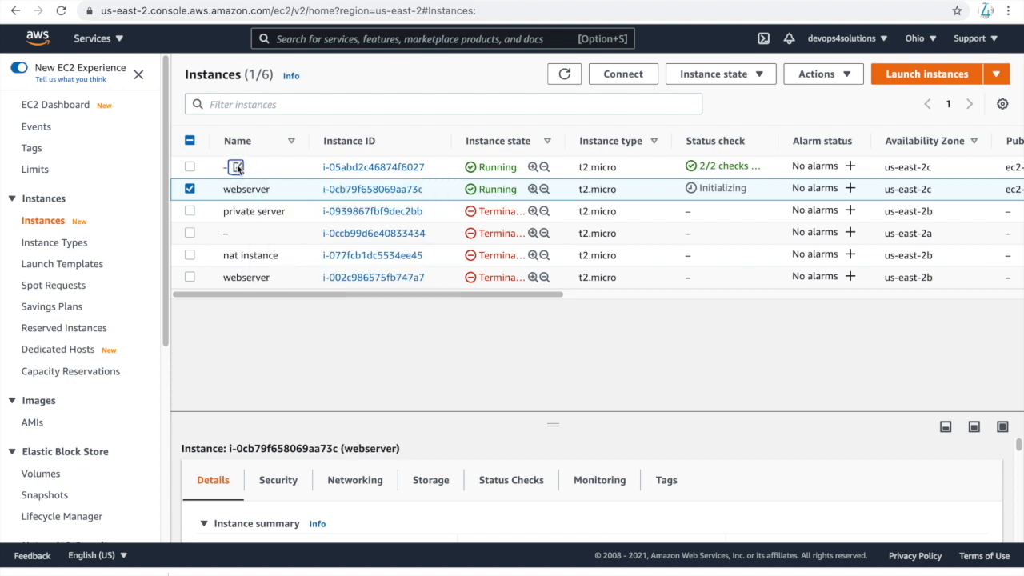
Step: Name the other running, unnamed instance nat
left_click(238, 167)
type("nat")
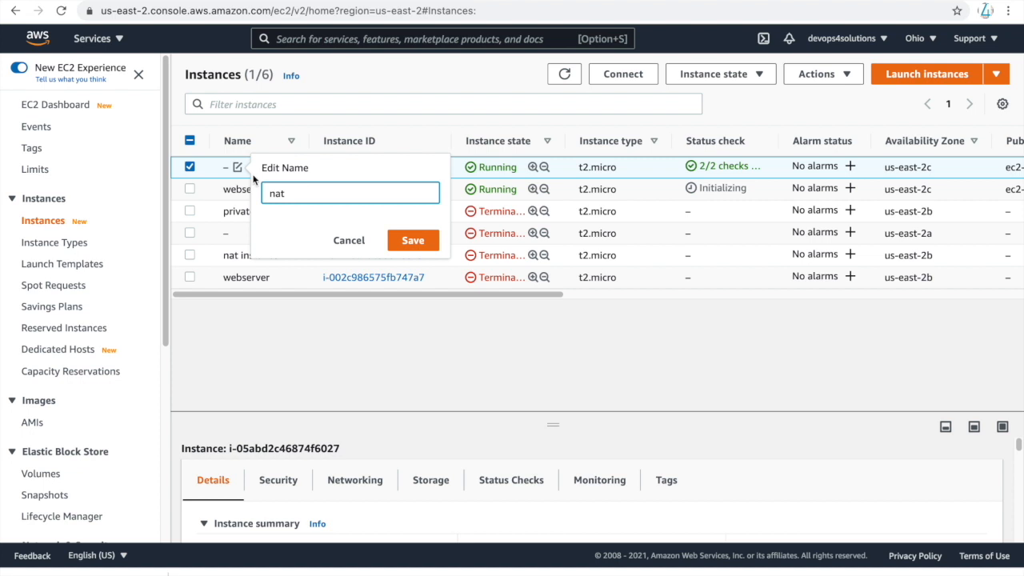
left_click(411, 244)
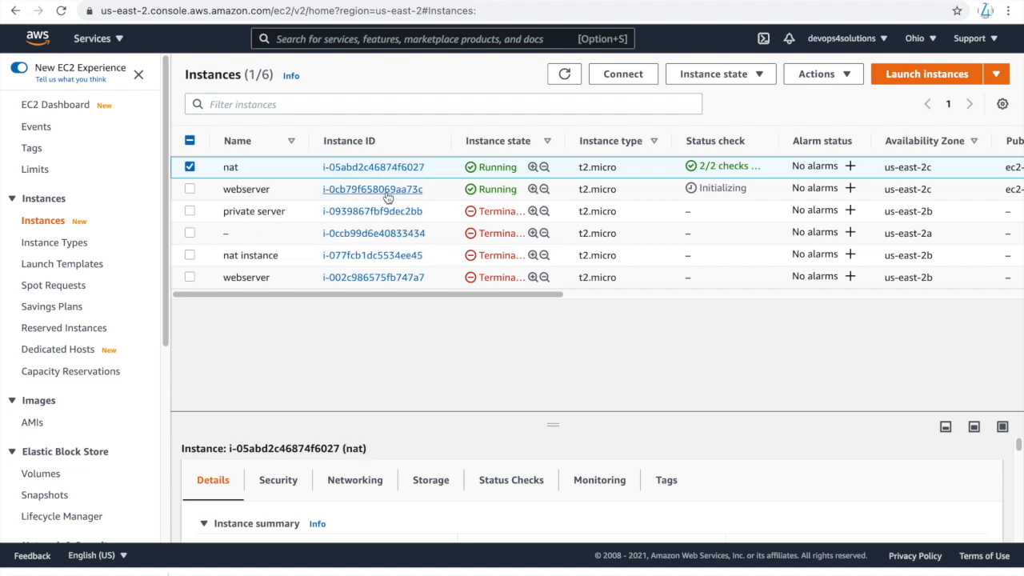
Step: Open the running webserver instance's details and examine its public and private IPv4 addresses
left_click(385, 190)
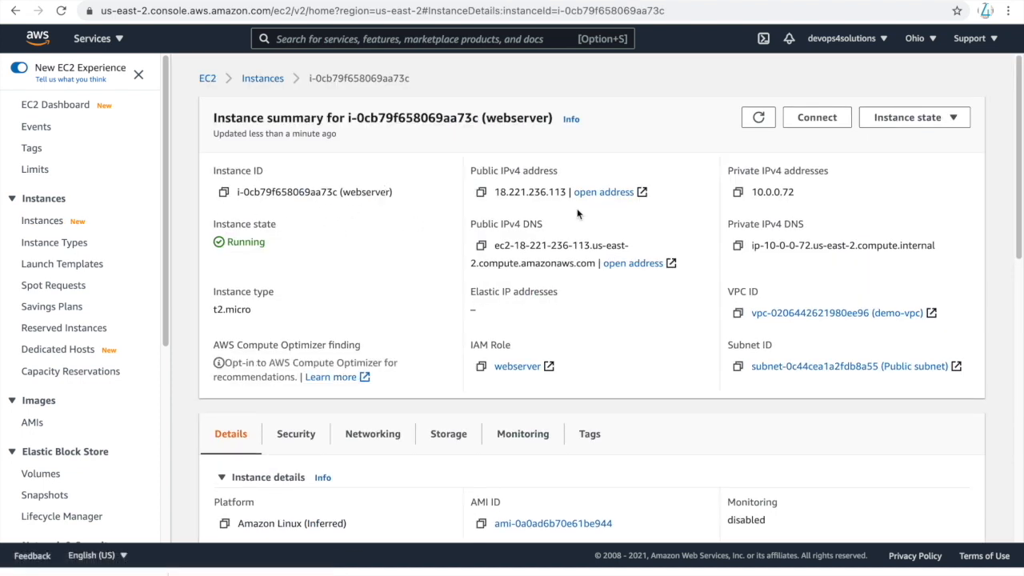
left_click_drag(574, 174, 478, 169)
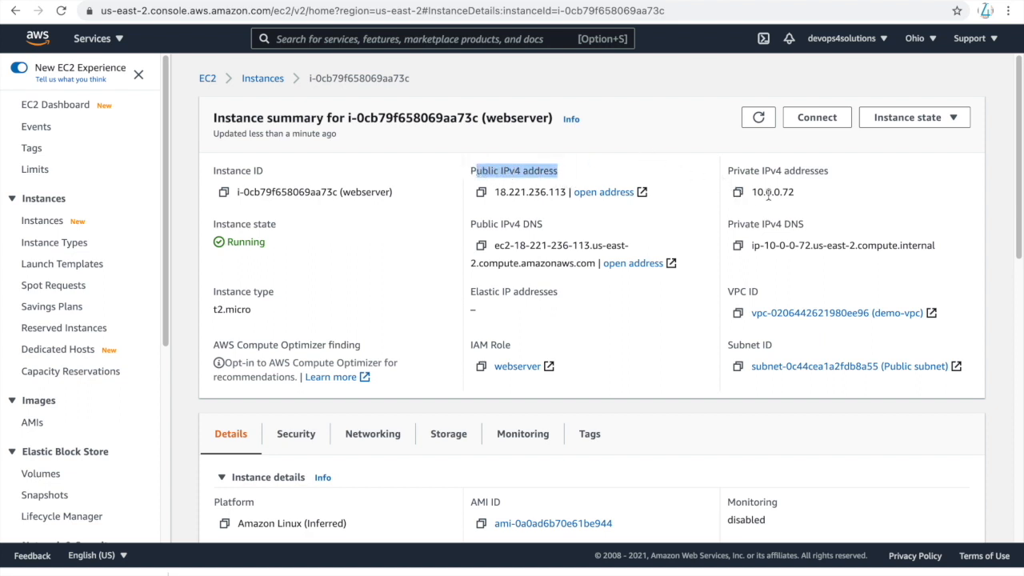
left_click_drag(732, 168, 830, 174)
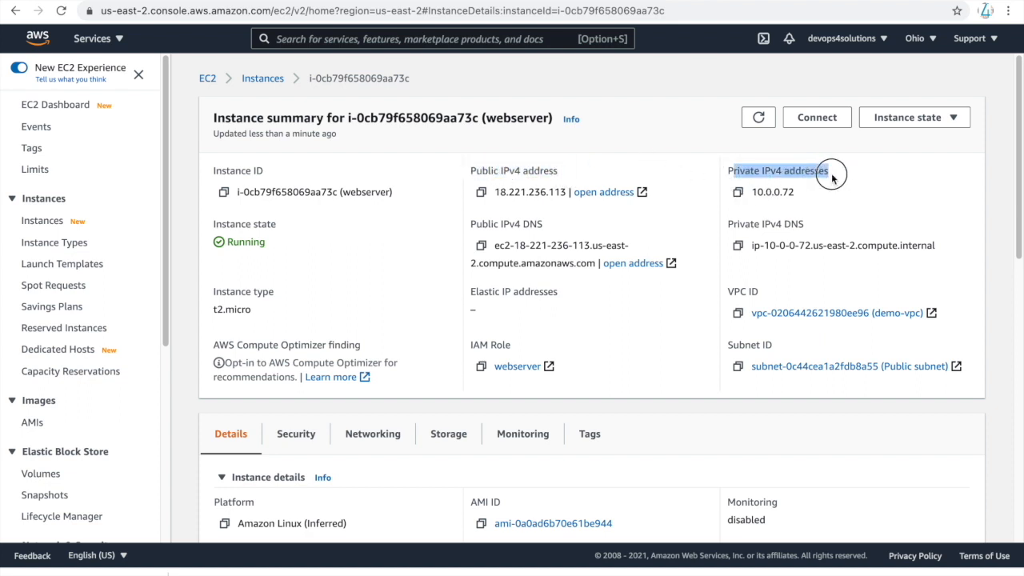
left_click_drag(748, 192, 820, 199)
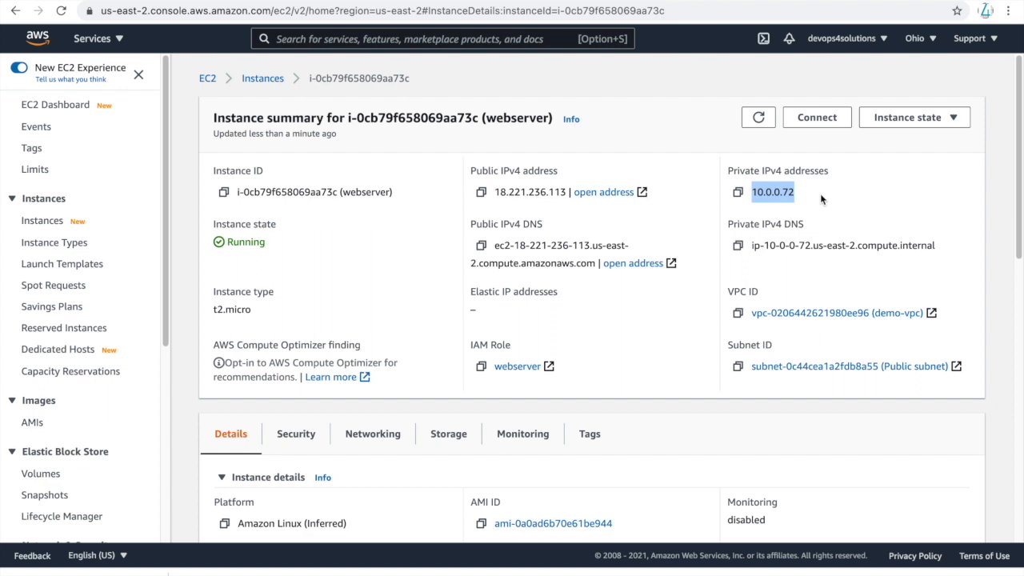
Step: Copy the webserver's public IPv4 address and load it in a new browser tab to test the web page
left_click(483, 193)
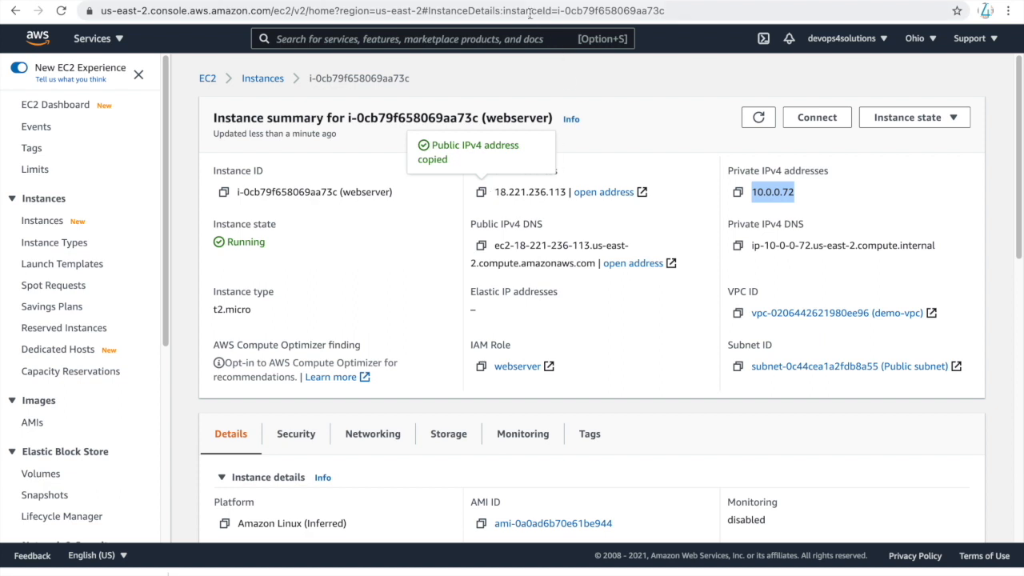
key("super+t")
key("super+v")
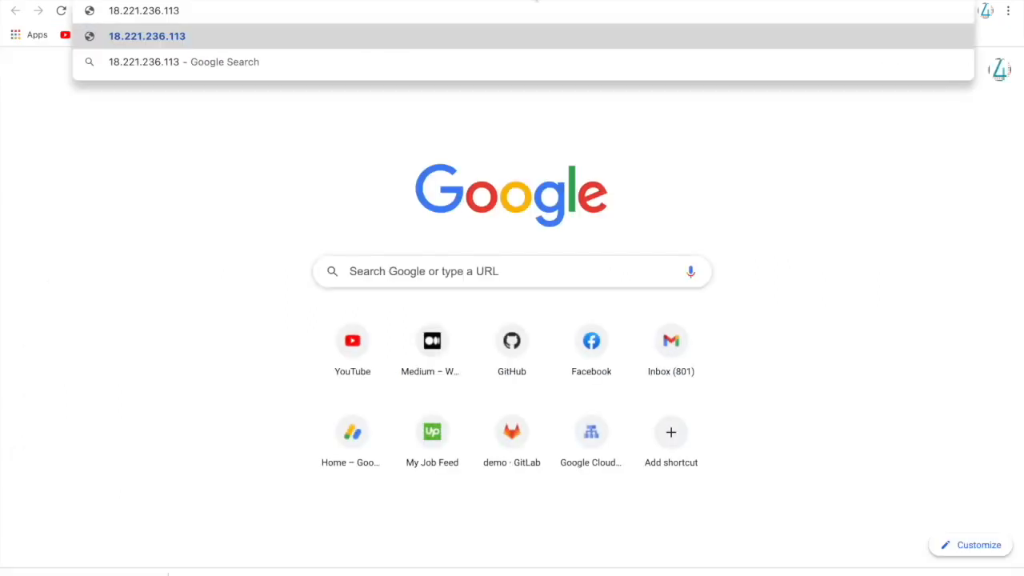
key("Return")
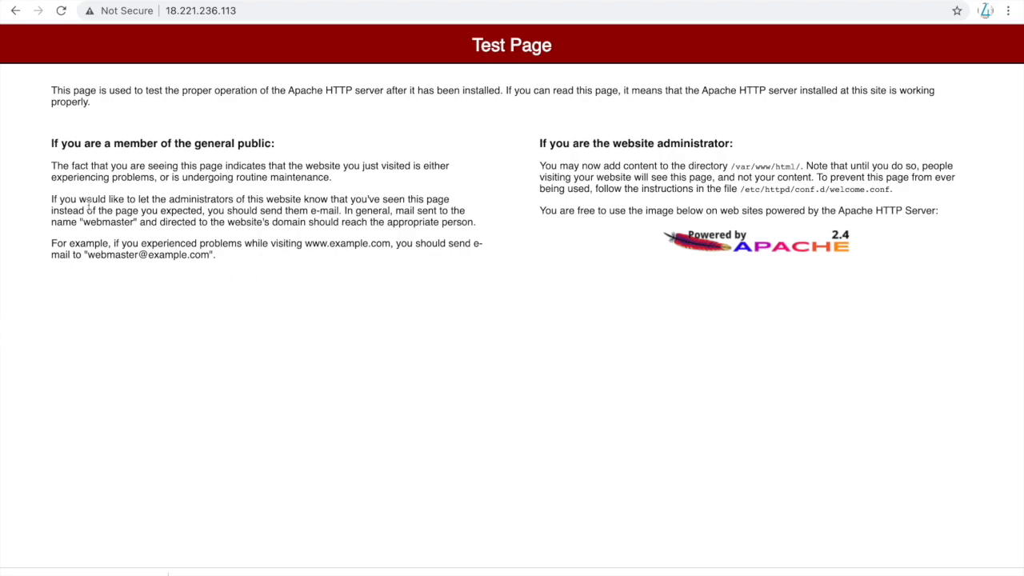
Step: Check the demo steps in the Medium draft, then open the webserver's SSH connection instructions and copy the example command
left_click(109, 1)
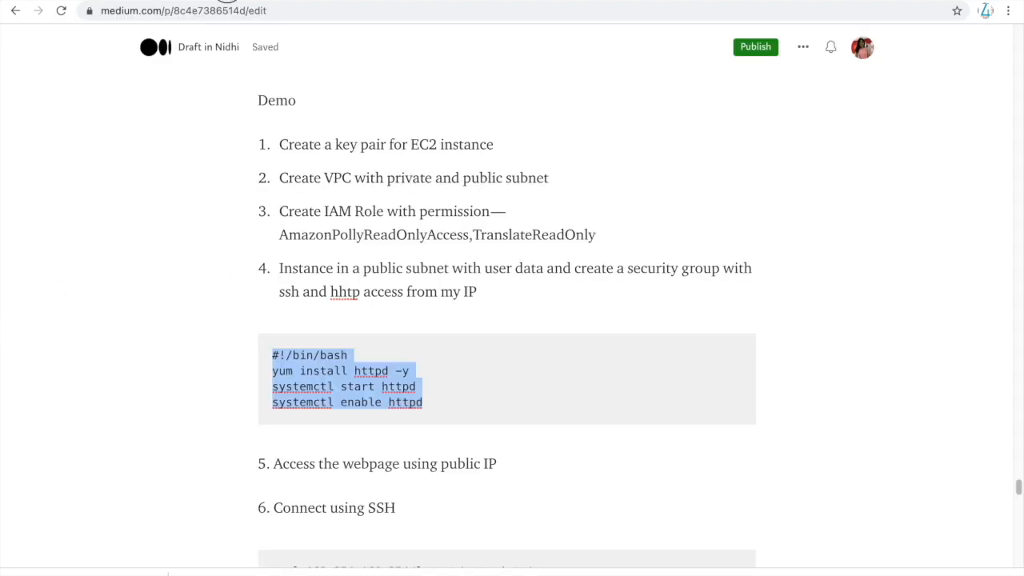
left_click(210, 1)
left_click(814, 117)
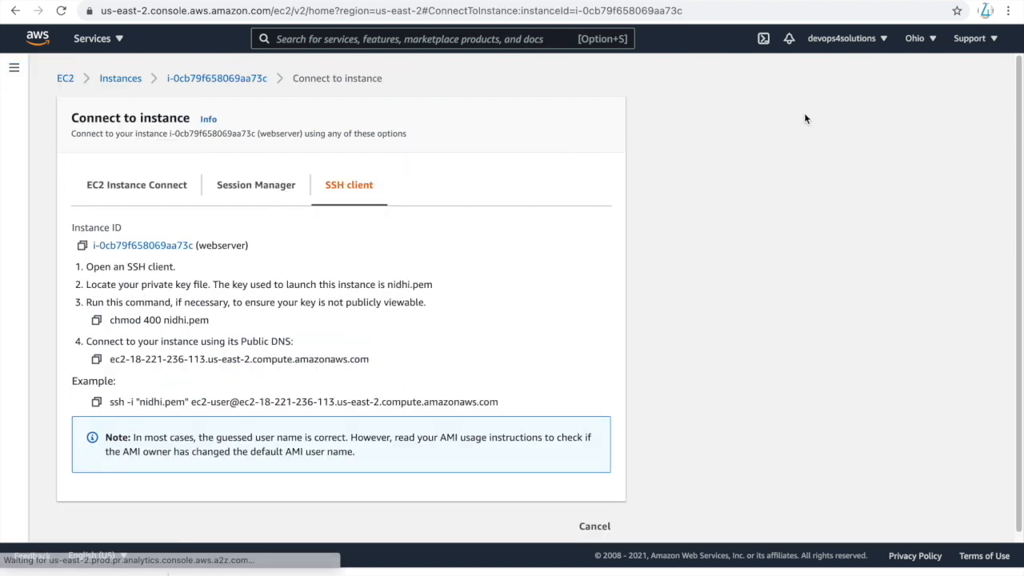
left_click(97, 402)
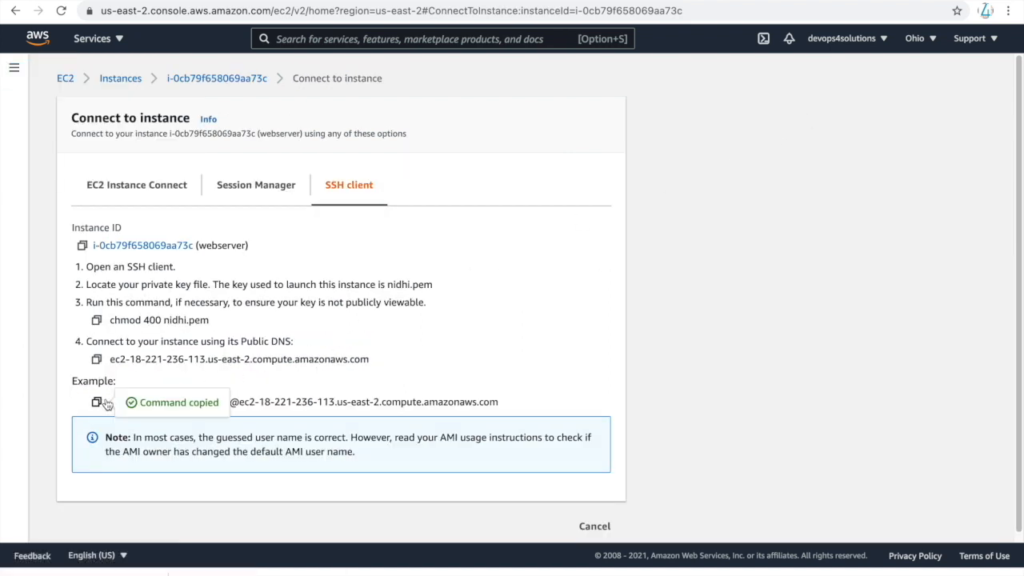
Step: Switch to the terminal and try to paste the copied SSH command
key("super+Tab")
key("super+Tab")
key("super+Tab")
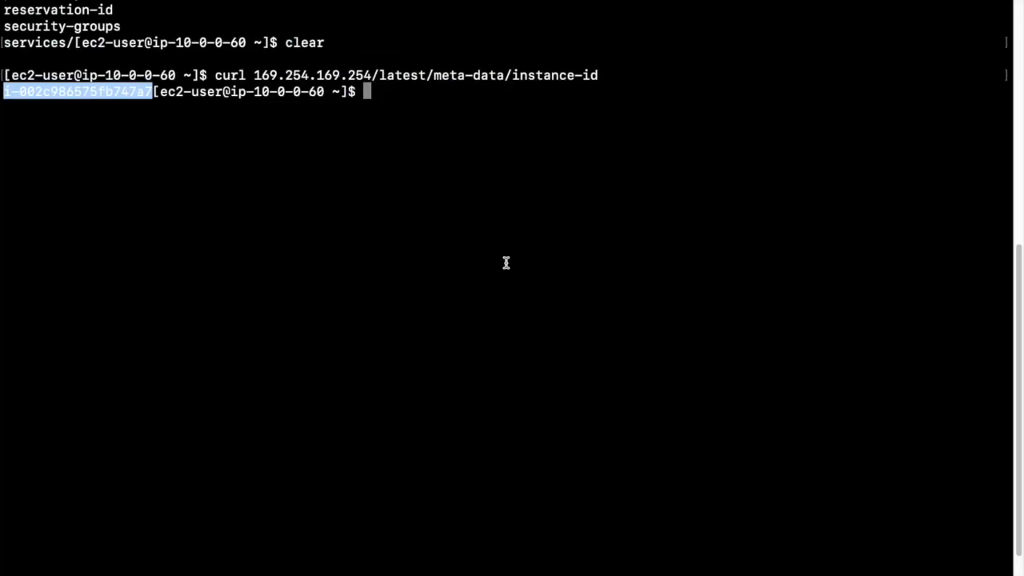
right_click(445, 162)
left_click(476, 184)
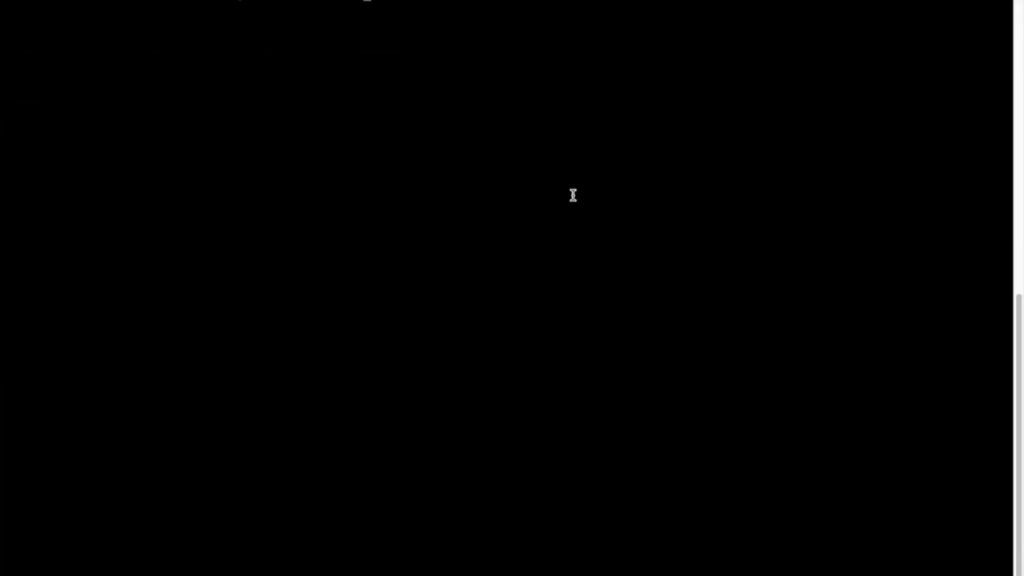
right_click(481, 151)
left_click(508, 174)
Step: Switch back to Chrome and select the example SSH command in the webserver's connection instructions for copying
key("super+Tab")
mouse_move(368, 570)
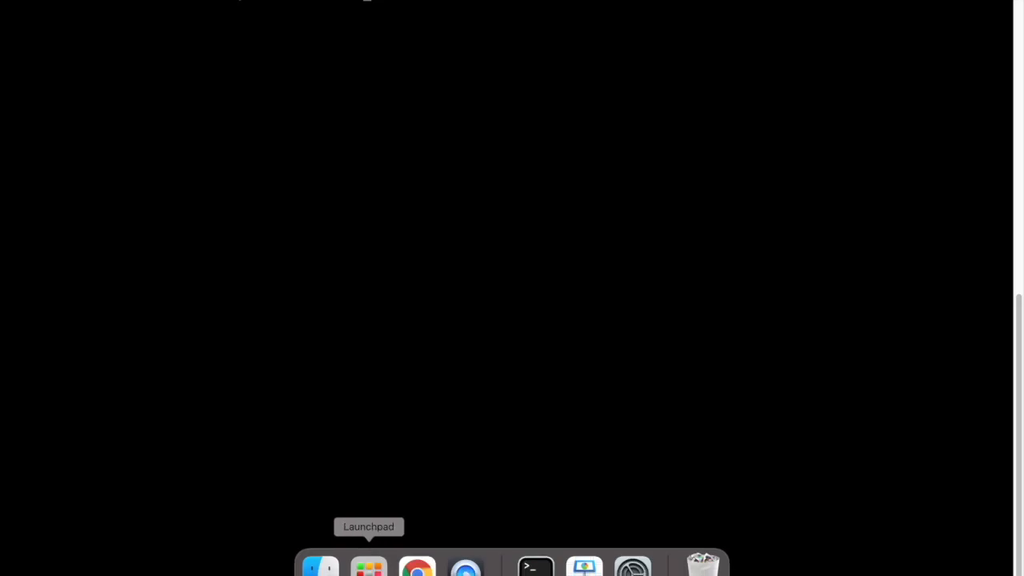
left_click(417, 568)
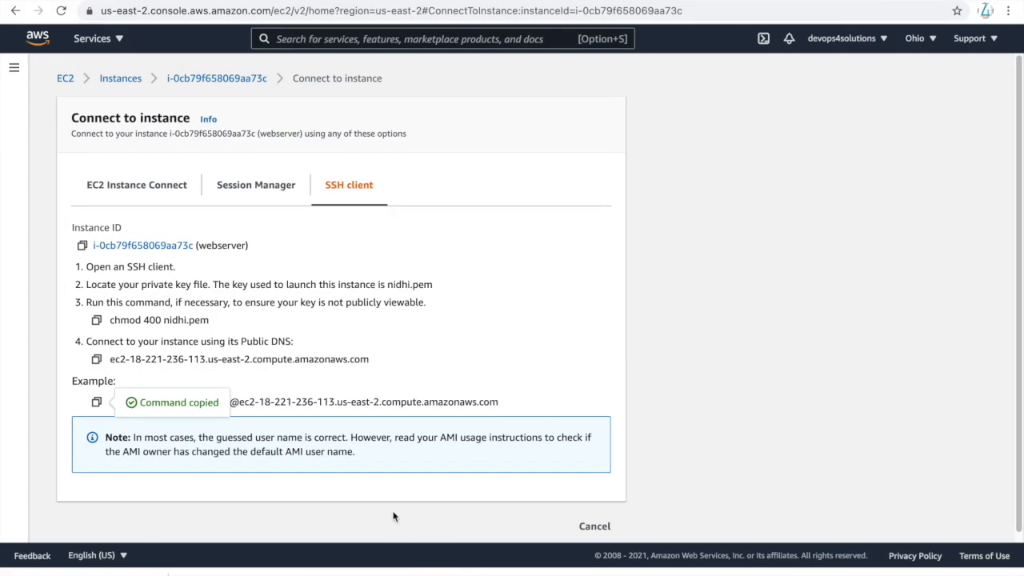
triple_click(262, 401)
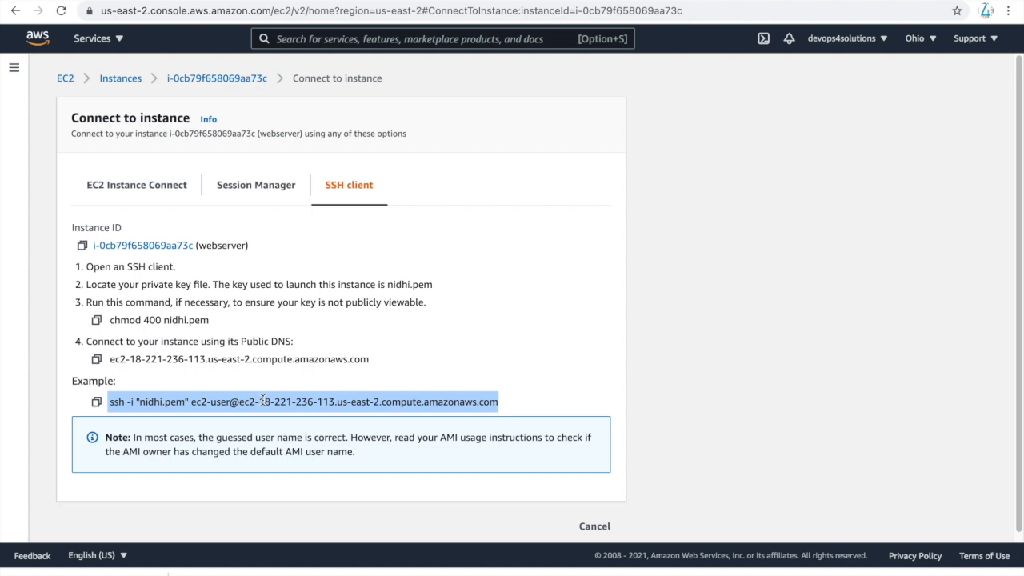
Step: Switch to the terminal, run the copied SSH command for the webserver and accept the host's authenticity with yes
key("super+Tab")
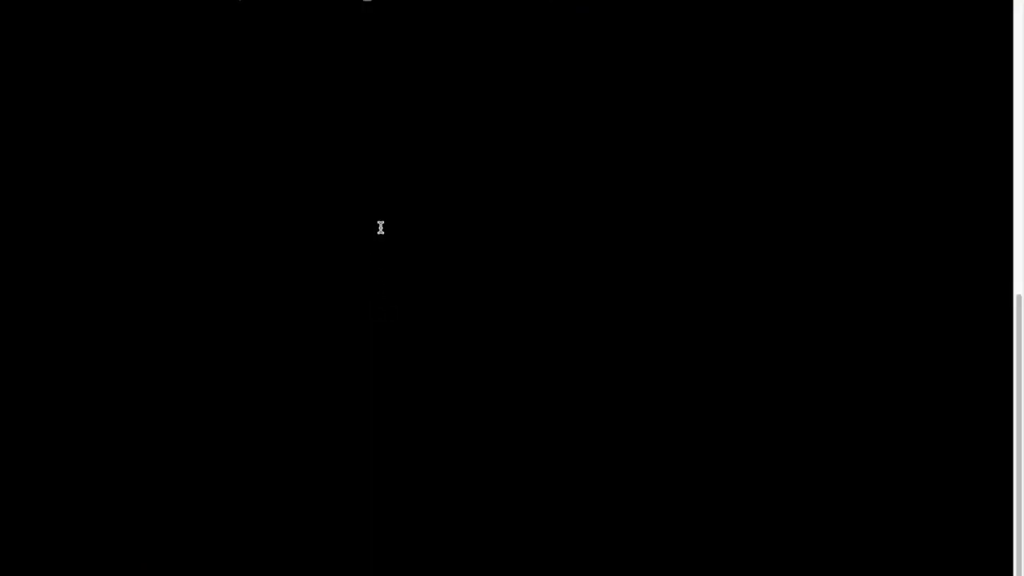
right_click(396, 86)
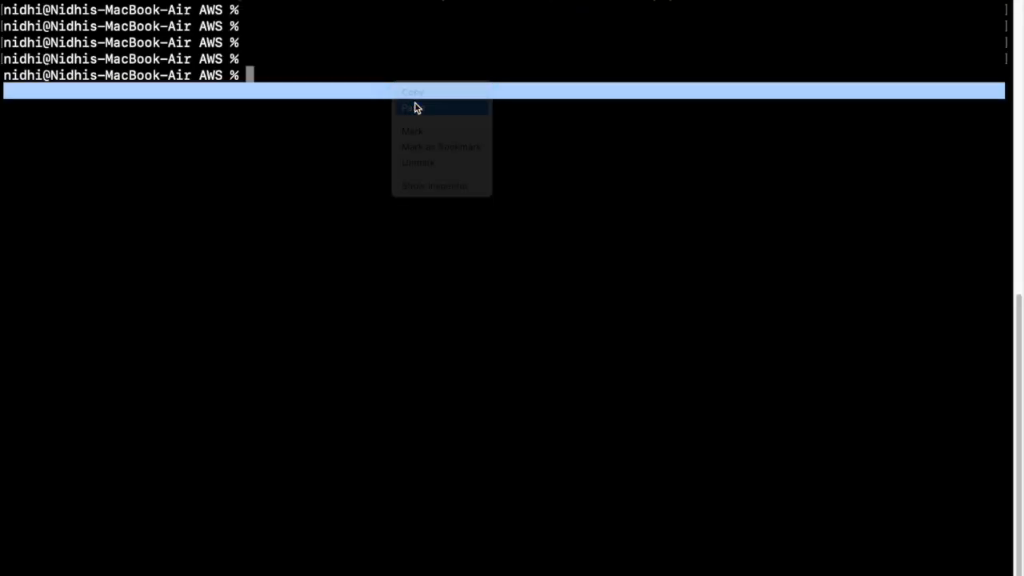
left_click(414, 108)
key("Return")
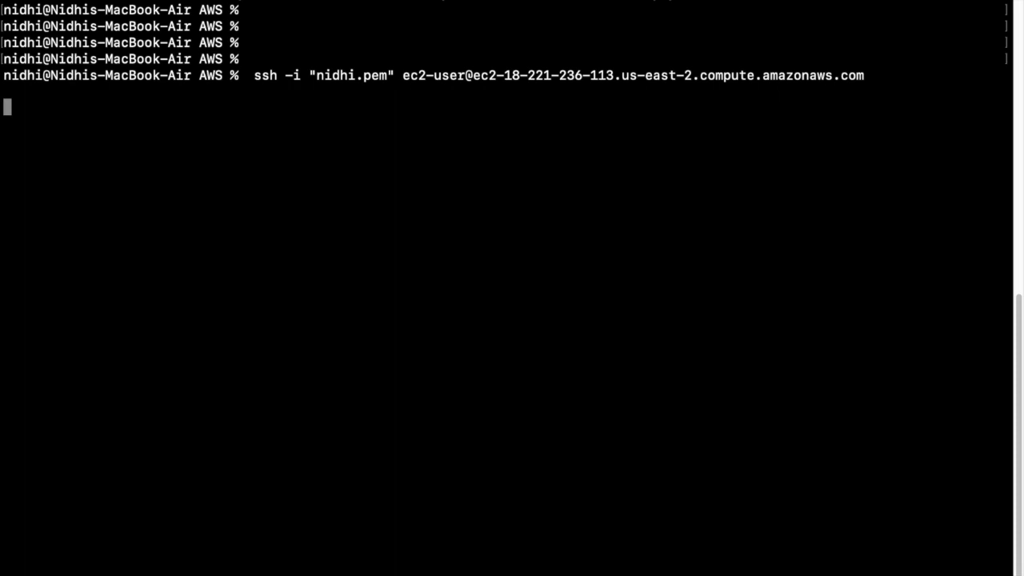
type("yes")
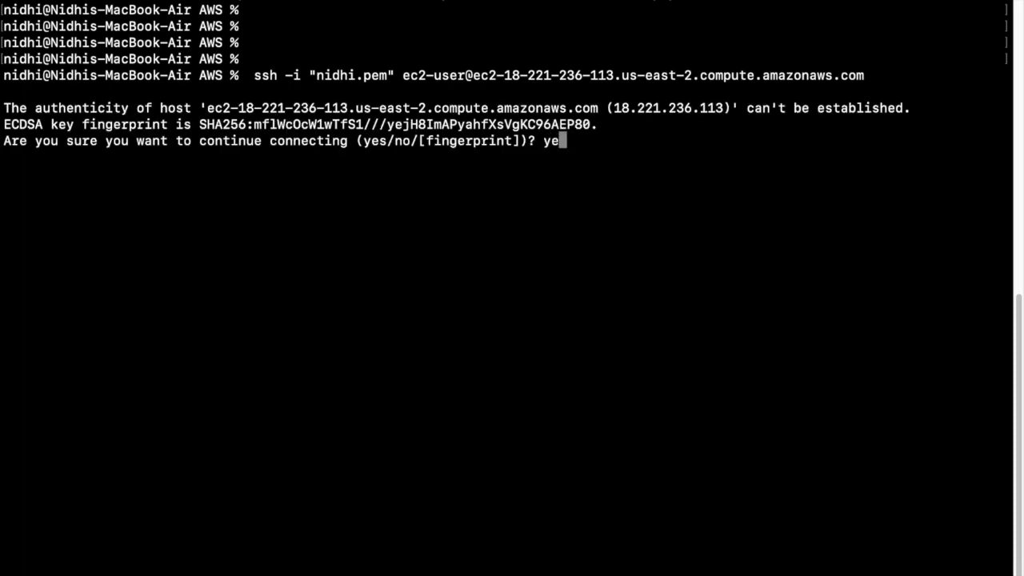
key("Return")
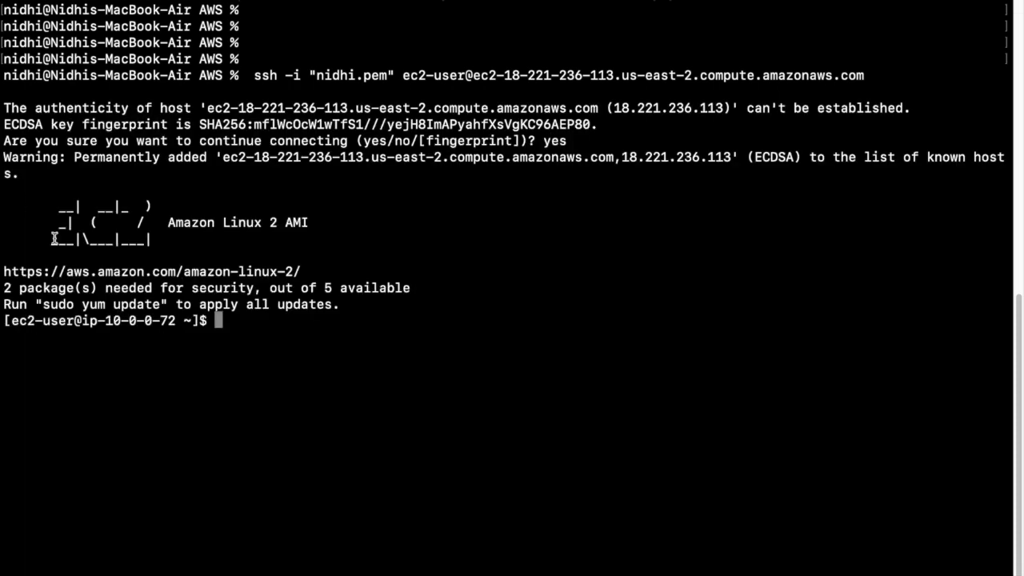
Step: Switch to Chrome, review the commands under "Connect using SSH" in the Medium draft and copy the aws translate command
key("super+Tab")
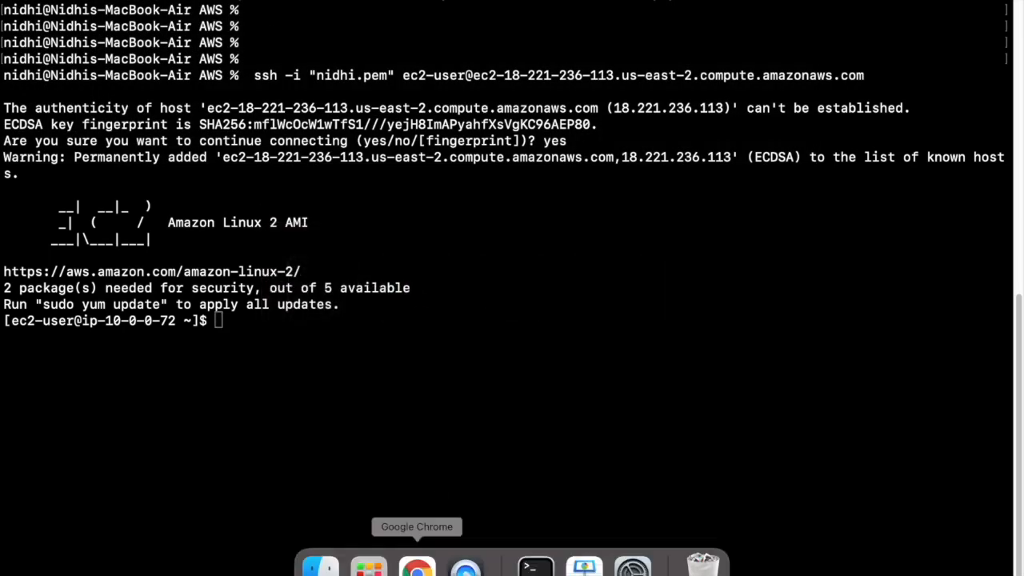
left_click(416, 566)
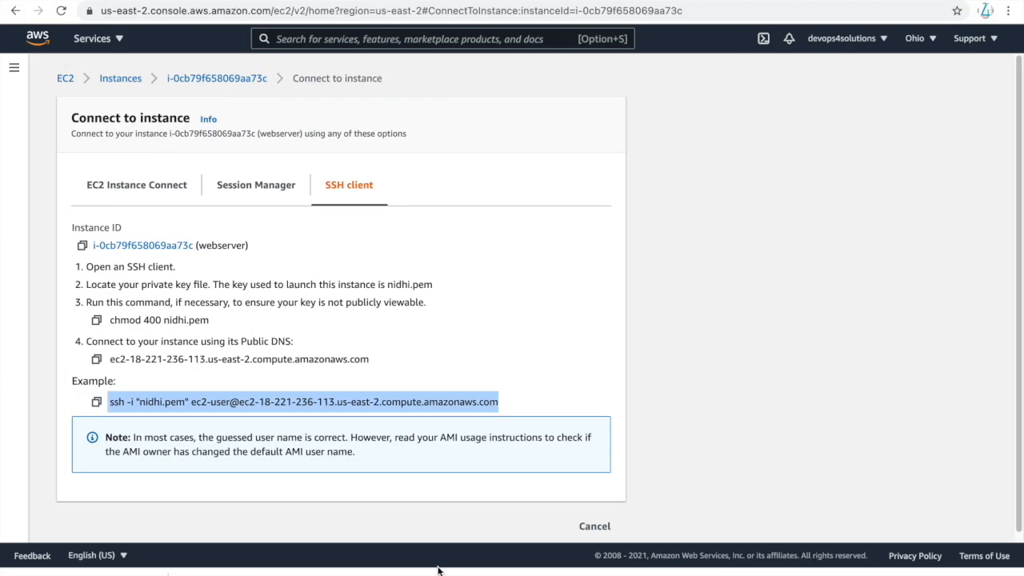
left_click(138, 3)
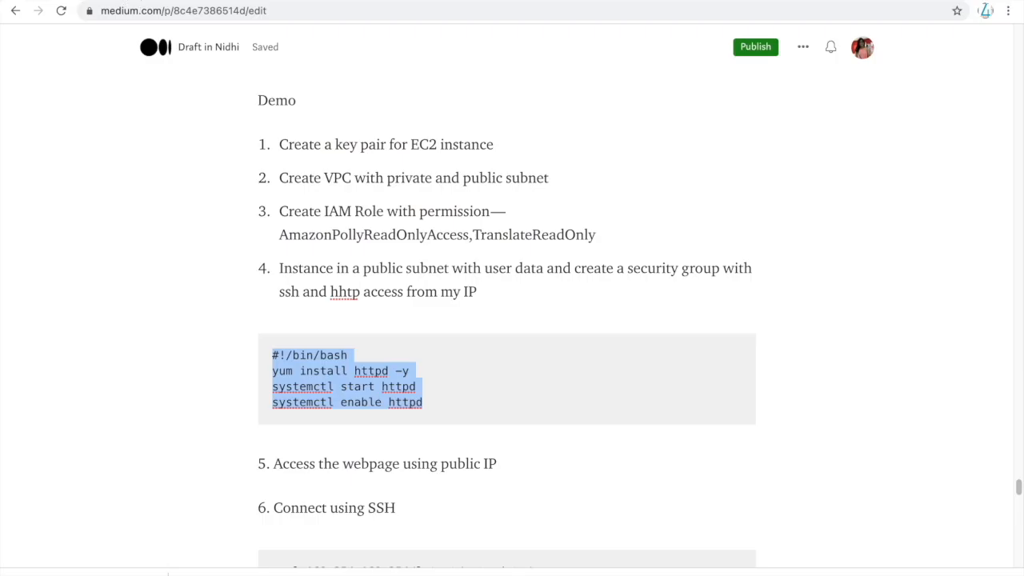
scroll(483, 400, "down", 5)
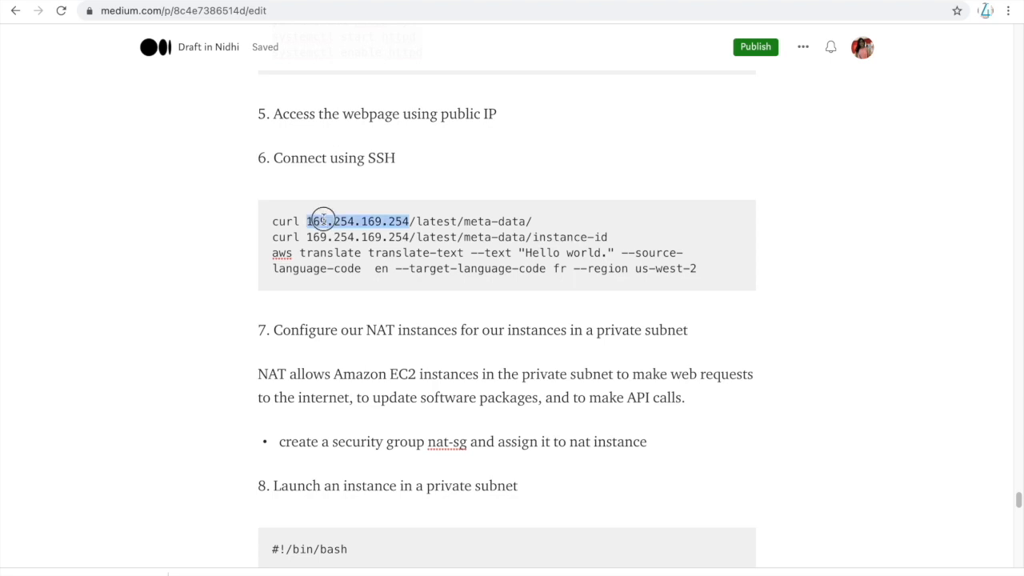
triple_click(319, 221)
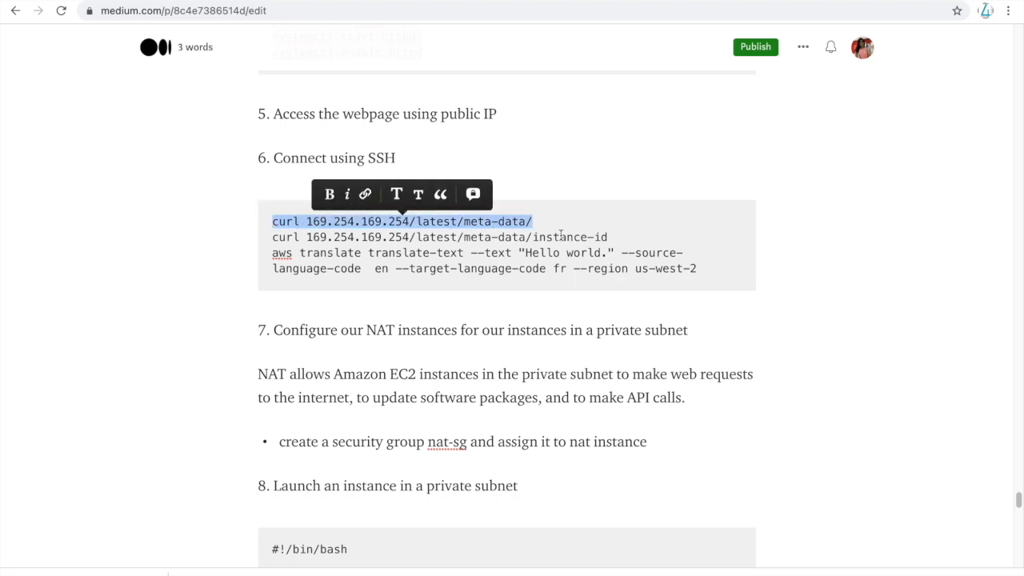
left_click_drag(273, 254, 577, 269)
left_click(535, 254)
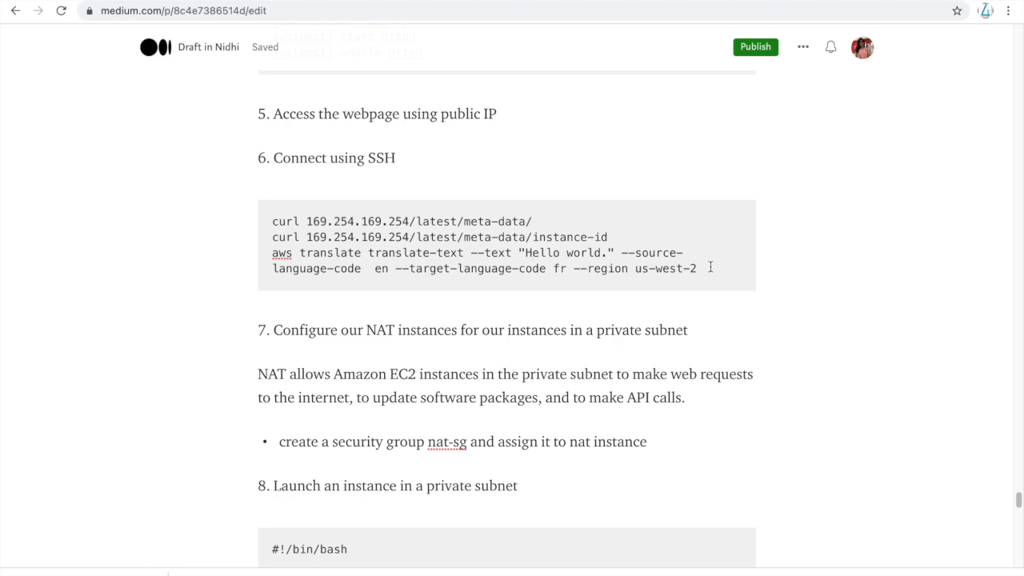
left_click_drag(709, 269, 273, 253)
key("super+c")
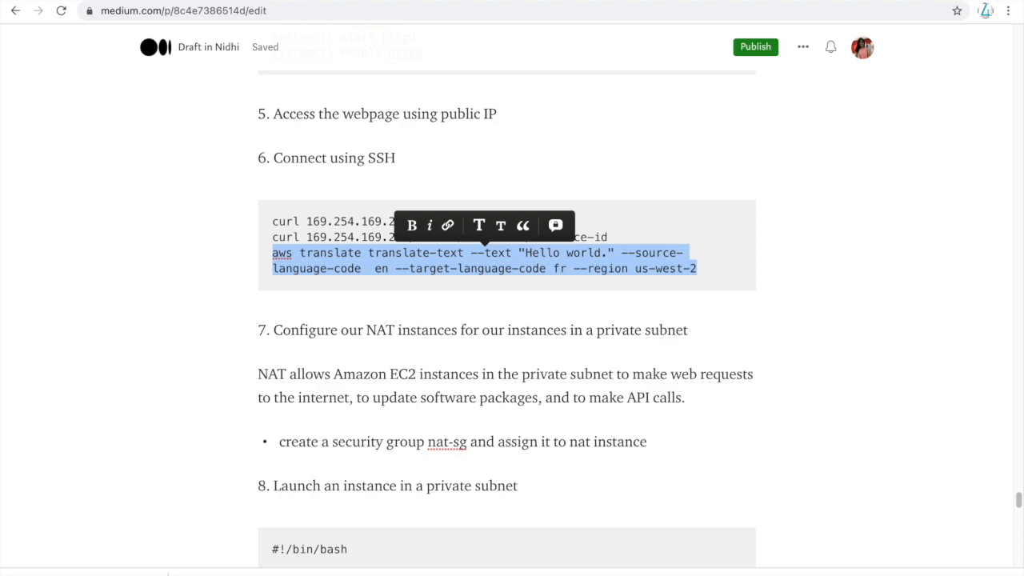
Step: Run the copied aws translate command in the terminal's SSH session to translate "Hello world." from en to fr, and examine its output
key("super+Tab")
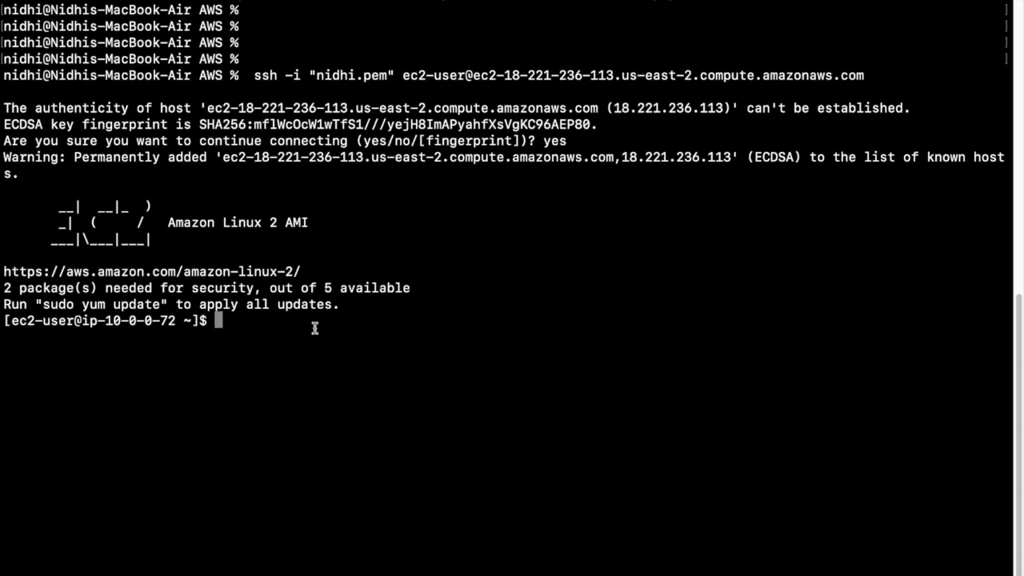
right_click(314, 328)
left_click(352, 351)
key("Return")
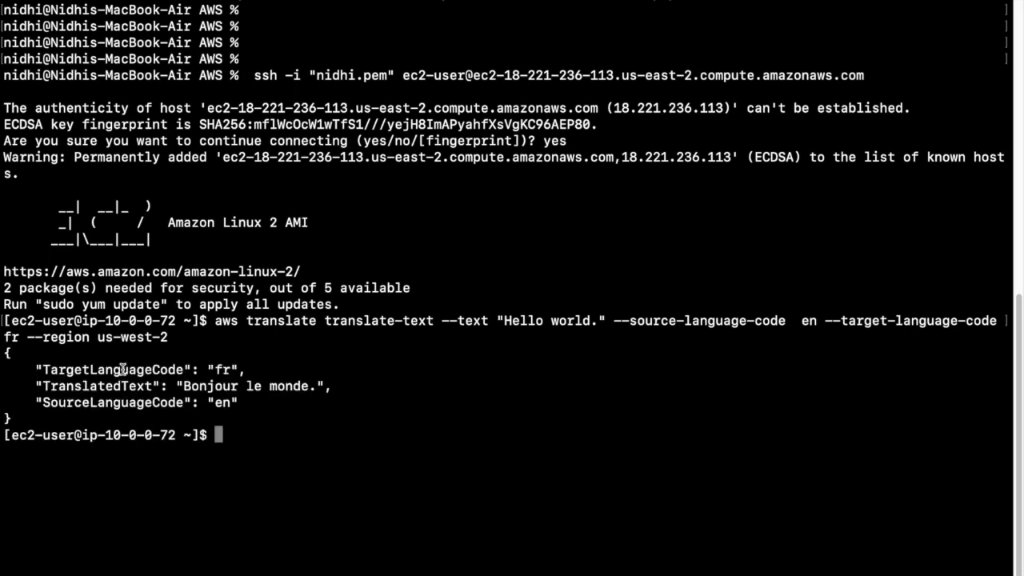
left_click_drag(187, 387, 329, 390)
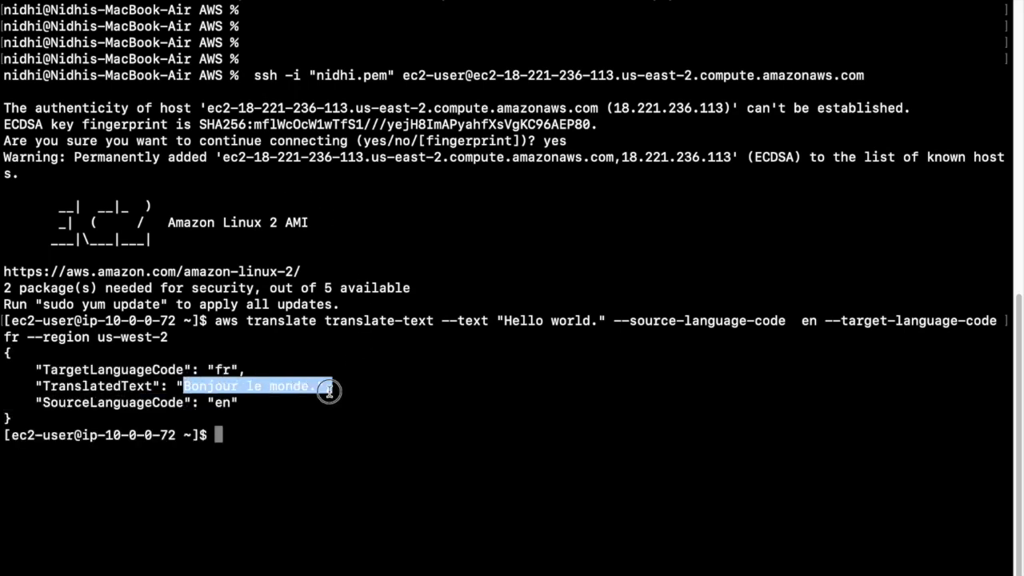
left_click_drag(214, 321, 312, 336)
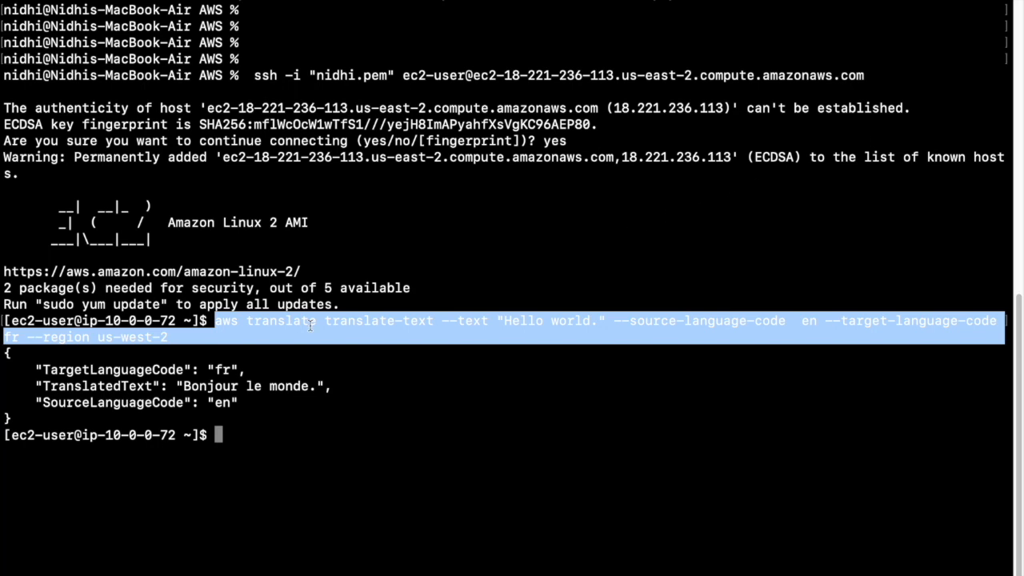
left_click(437, 428)
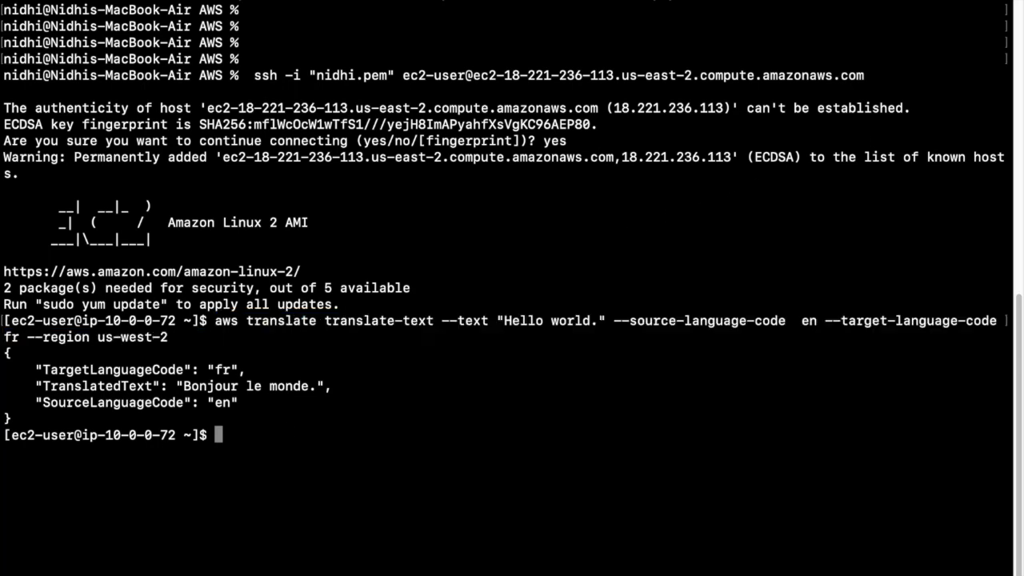
Step: Switch to the AWS console in Chrome, search for vpc, open the VPC service and show its Security Groups
mouse_move(417, 568)
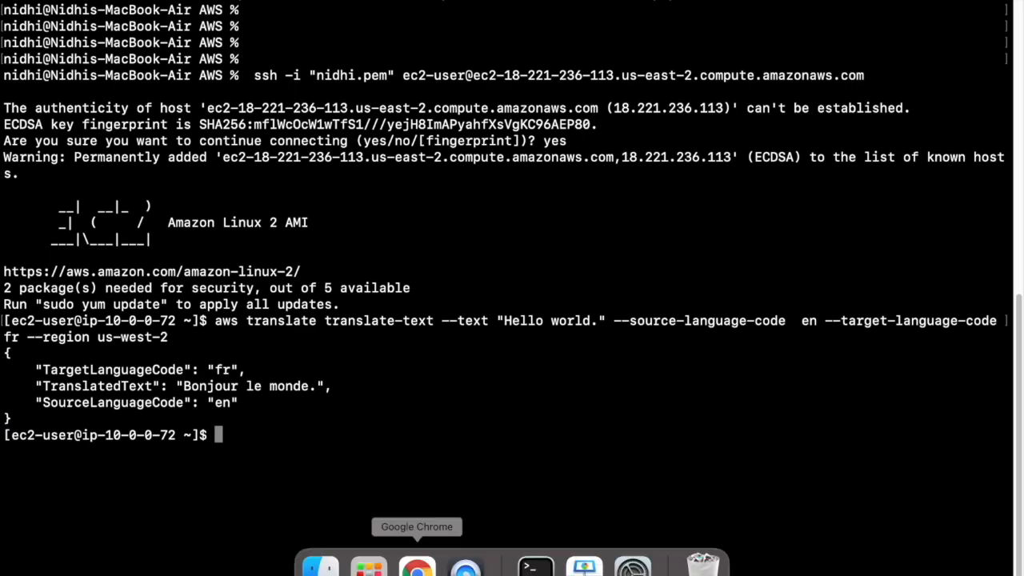
left_click(420, 566)
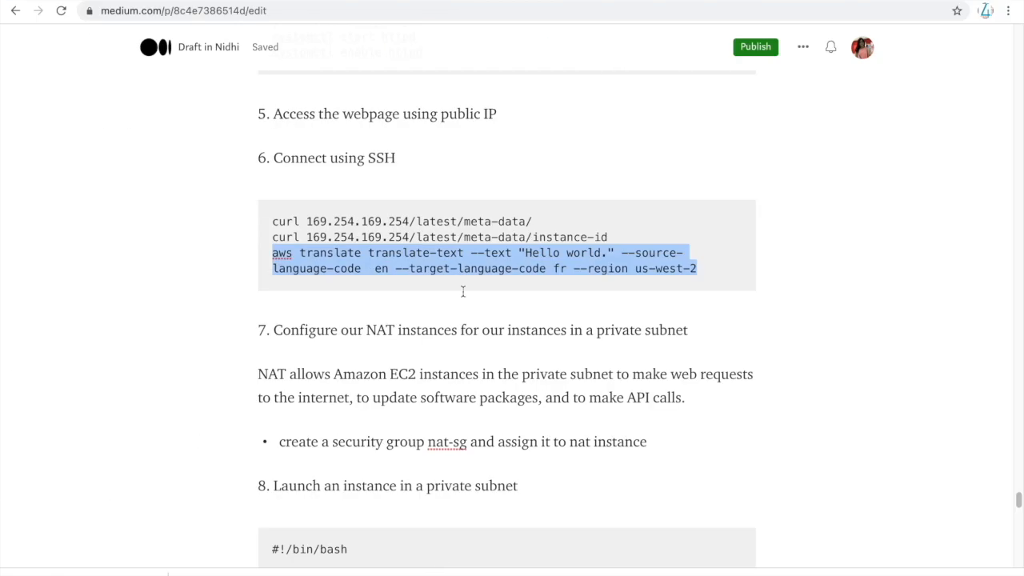
left_click(398, 0)
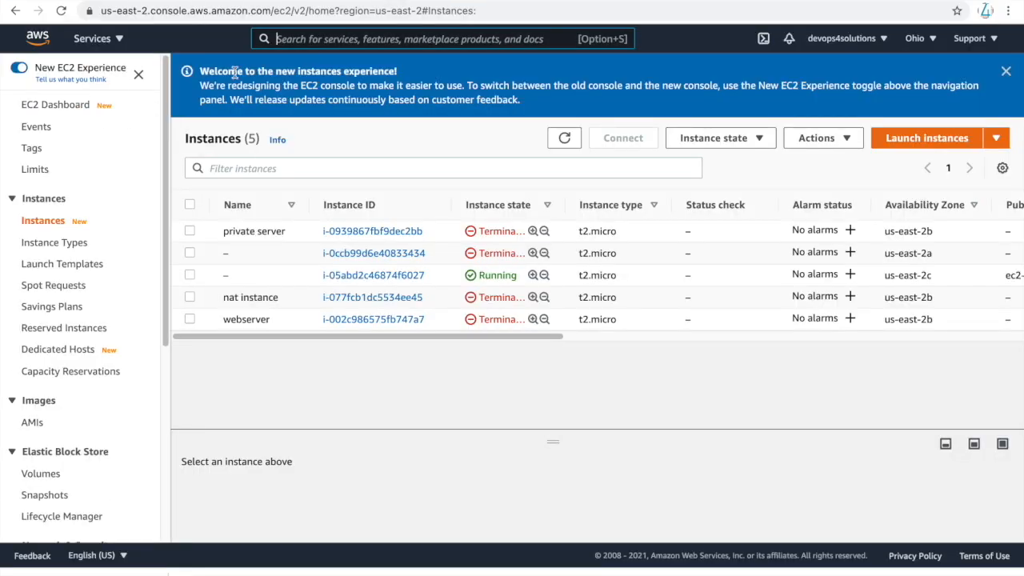
left_click(298, 40)
type("vpc")
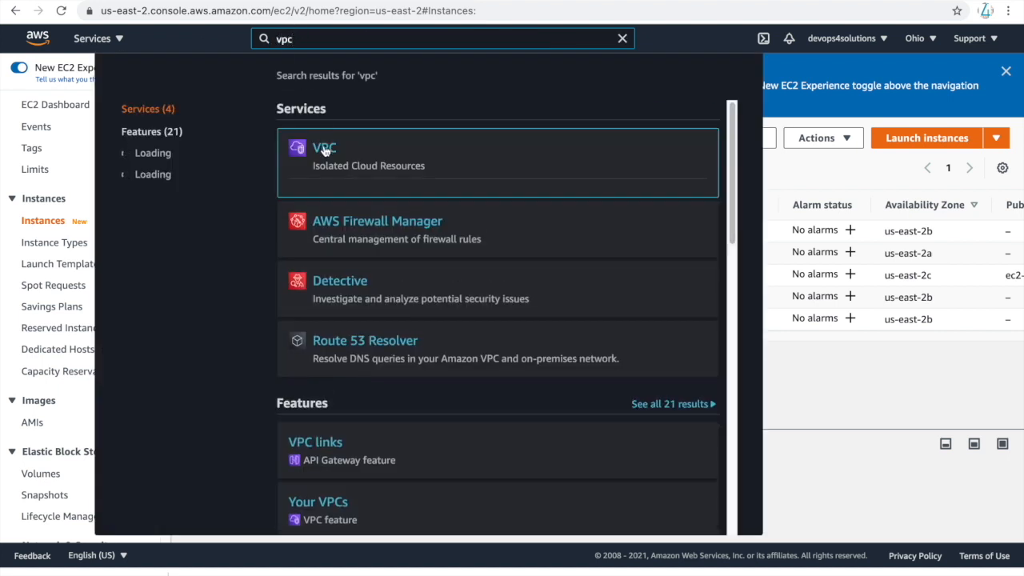
left_click(324, 149)
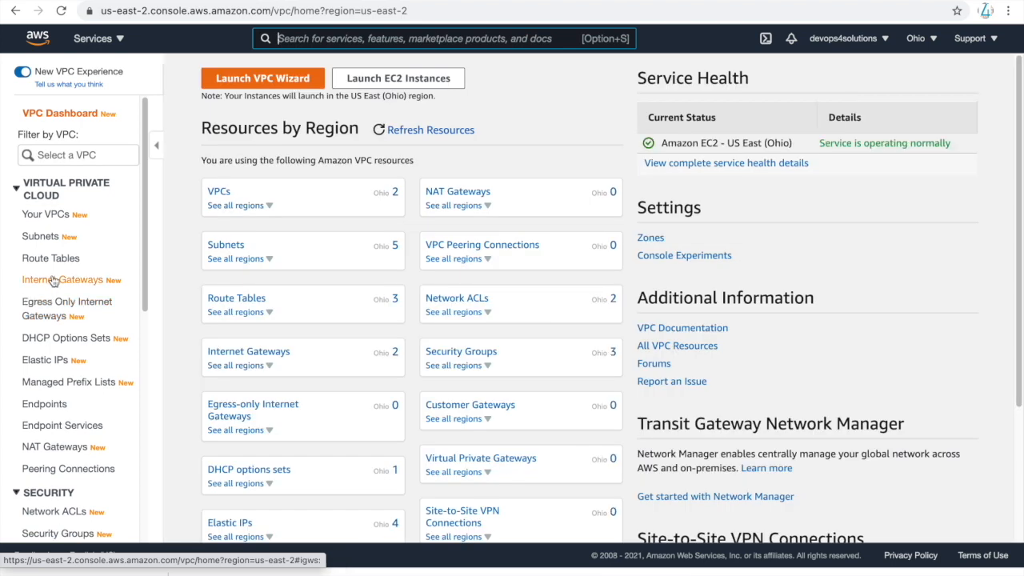
scroll(72, 311, "down", 1)
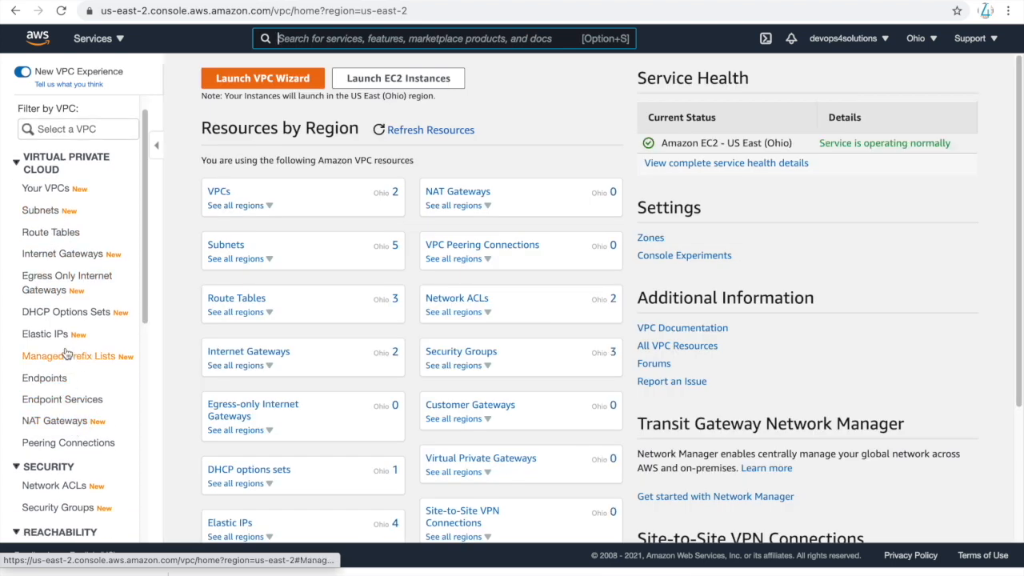
left_click(56, 509)
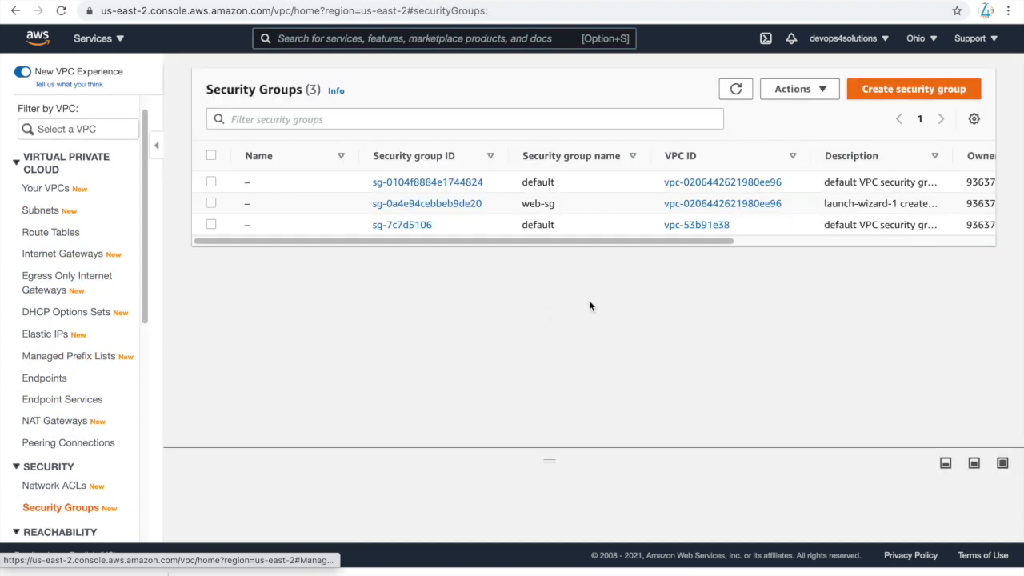
Step: Start creating a new security group and name it nat-sg
left_click_drag(731, 247, 735, 305)
left_click(904, 94)
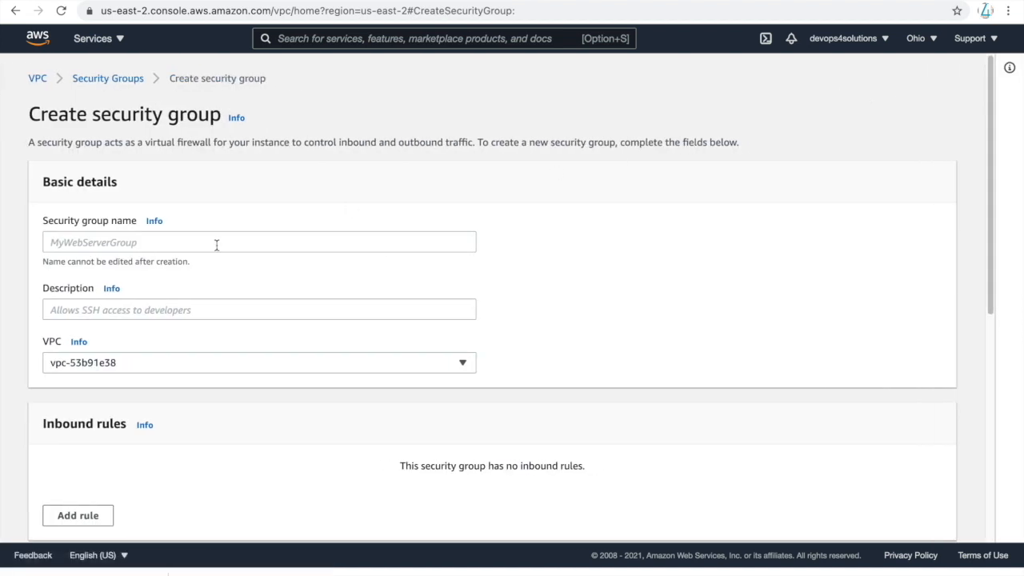
left_click(216, 246)
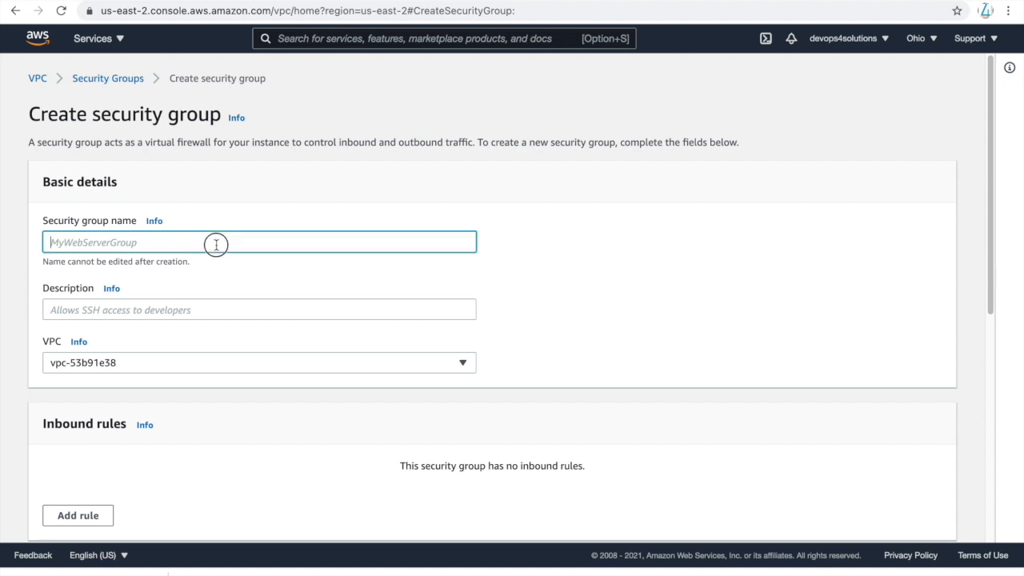
type("nat-sg")
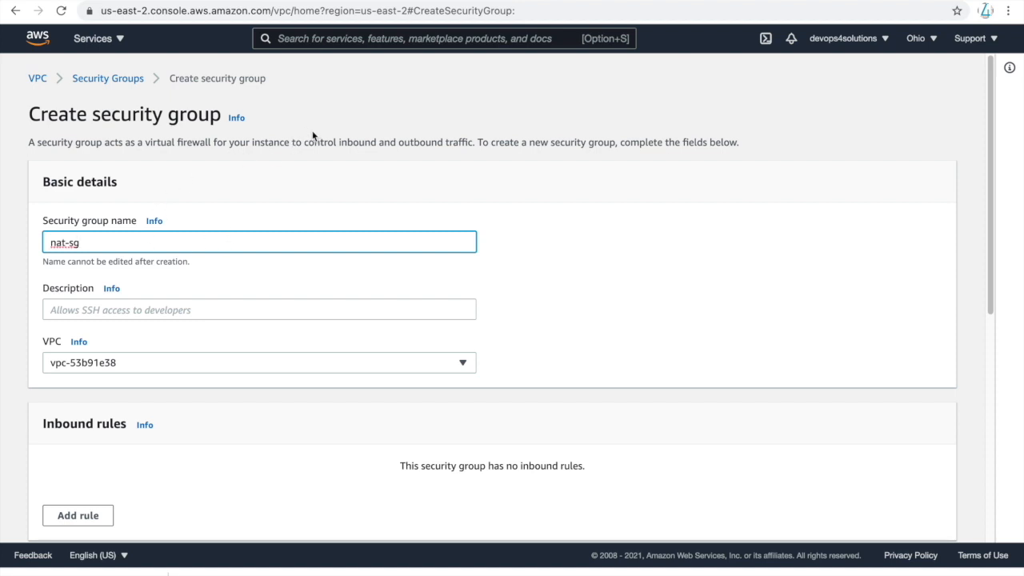
Step: Add an inbound rule of type HTTP to the new security group with custom source 10.0.0.0/16
scroll(414, 311, "down", 3)
scroll(415, 311, "down", 3)
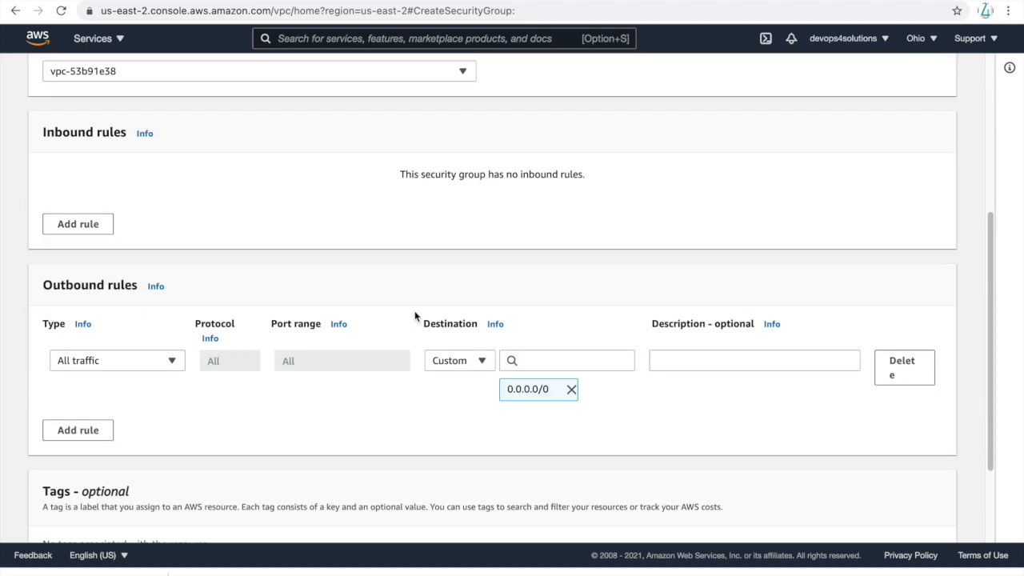
scroll(189, 270, "up", 1)
left_click(90, 252)
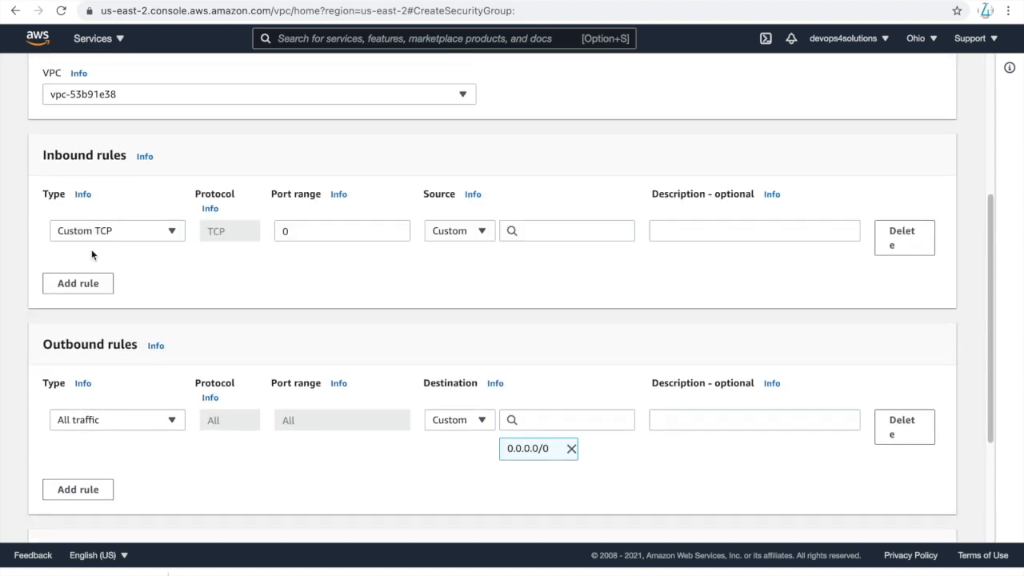
left_click(170, 236)
type("Htt")
left_click(136, 276)
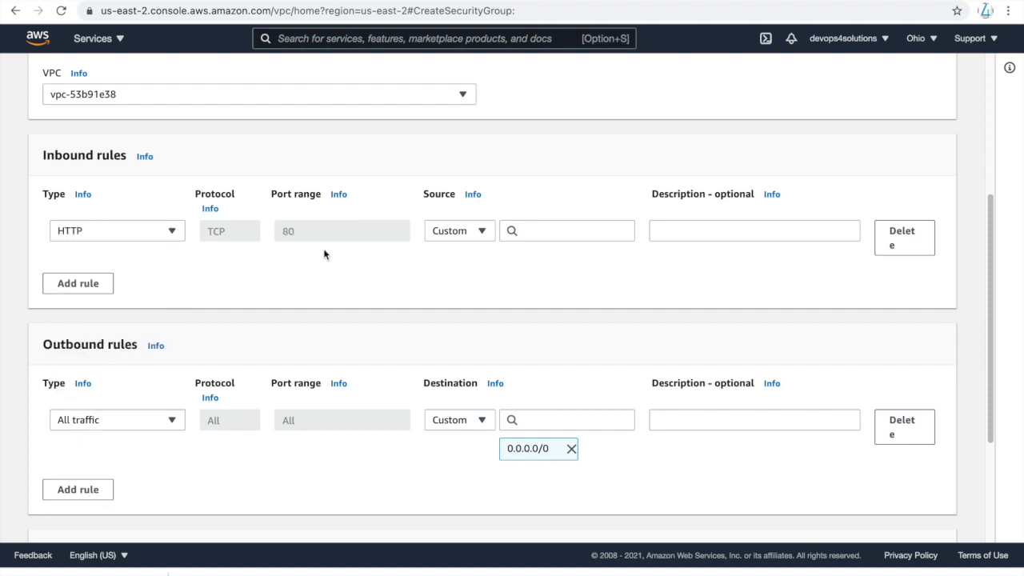
left_click(481, 232)
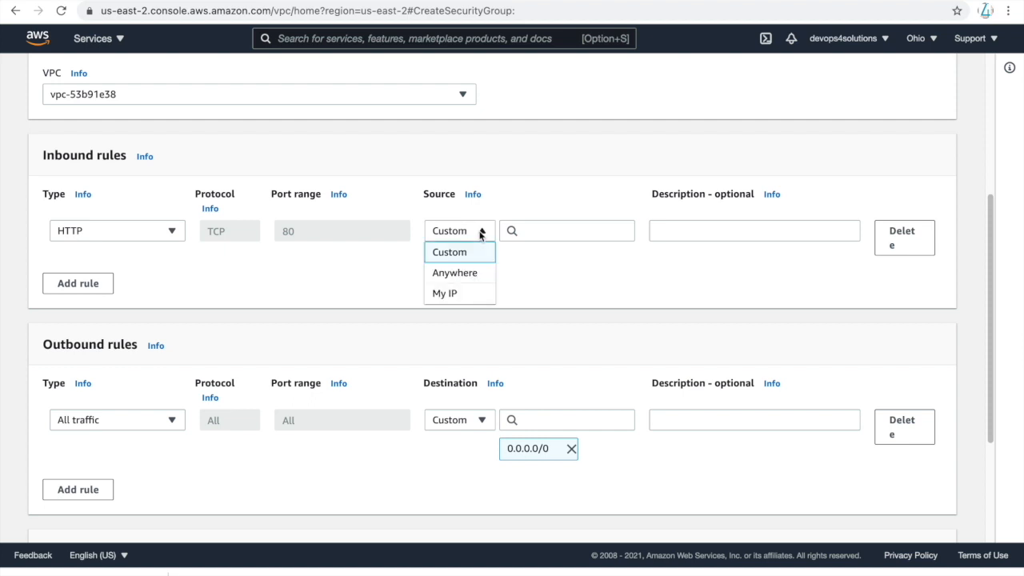
left_click(481, 232)
left_click(545, 230)
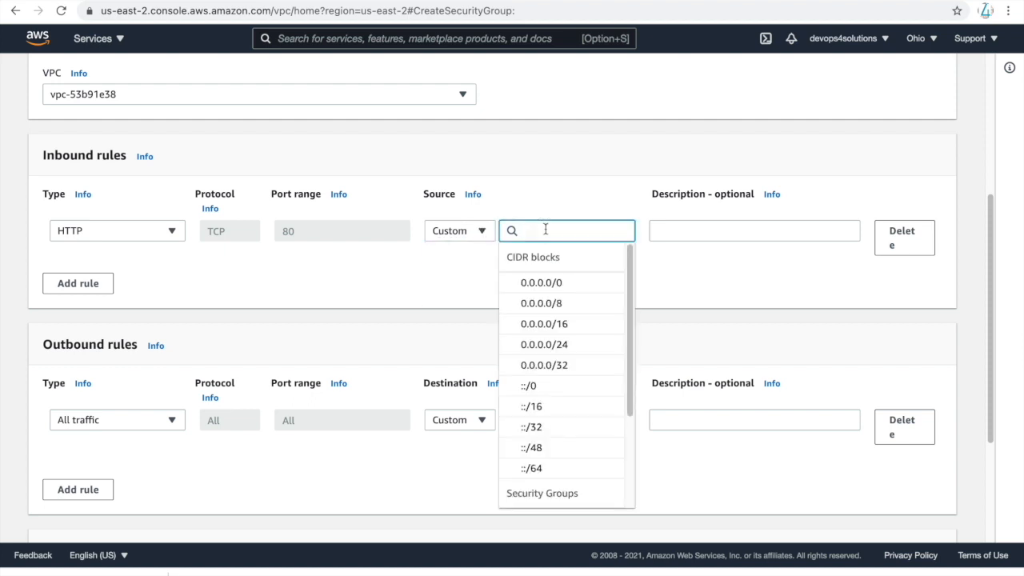
type("10.0")
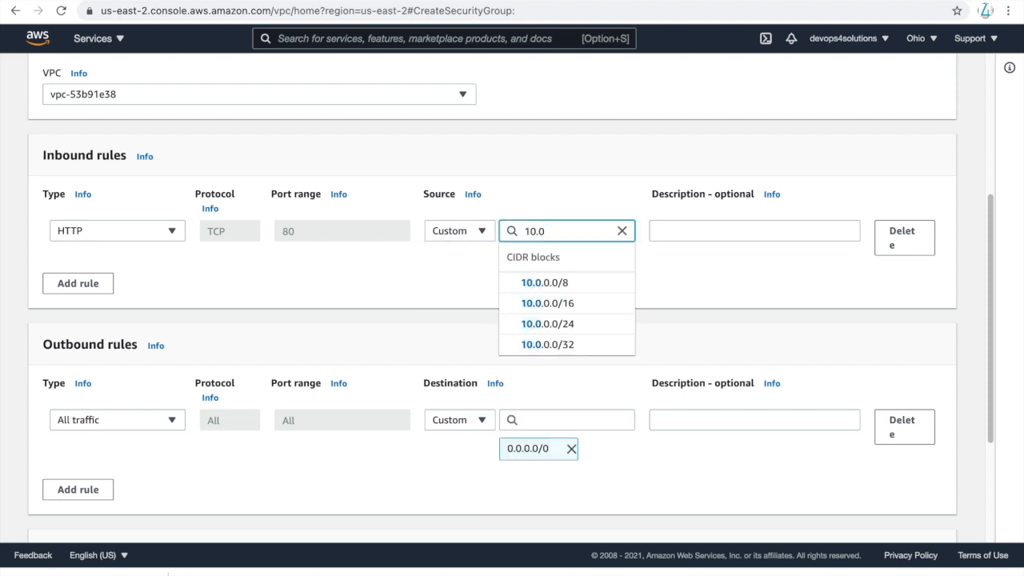
left_click(556, 305)
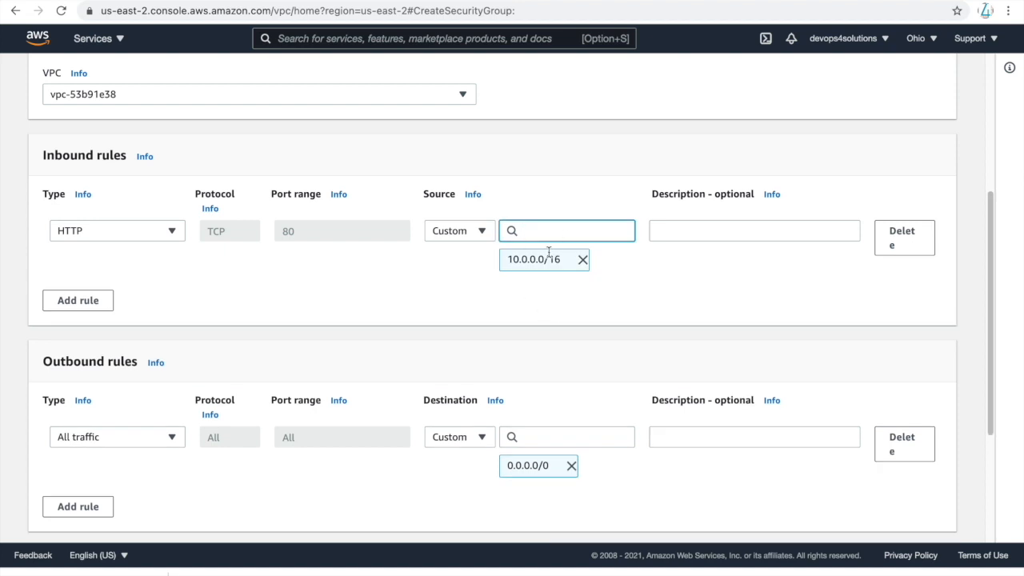
Step: Add a second inbound rule of type HTTPS with custom source 10.0.0.0/16
left_click(89, 302)
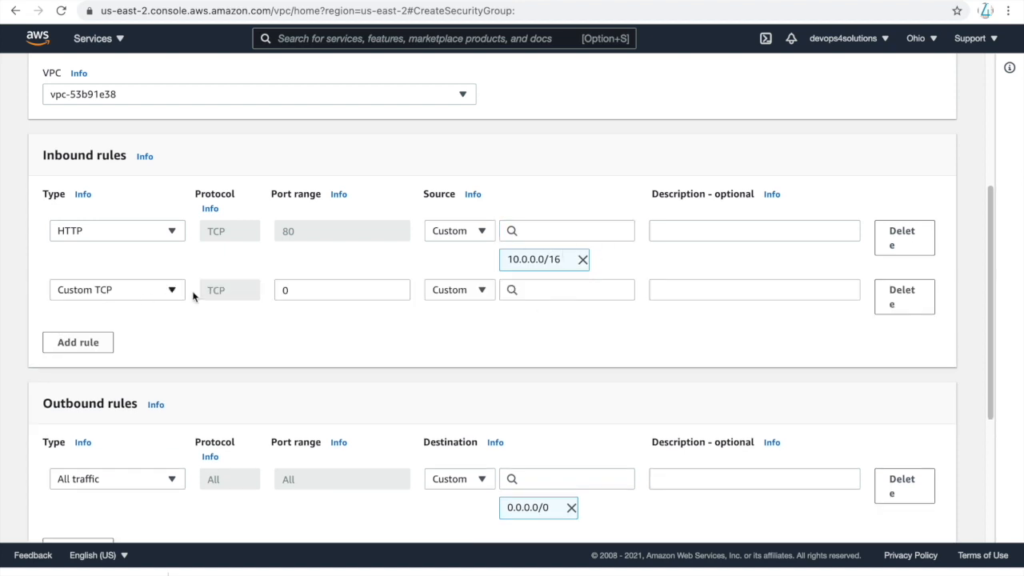
left_click(168, 290)
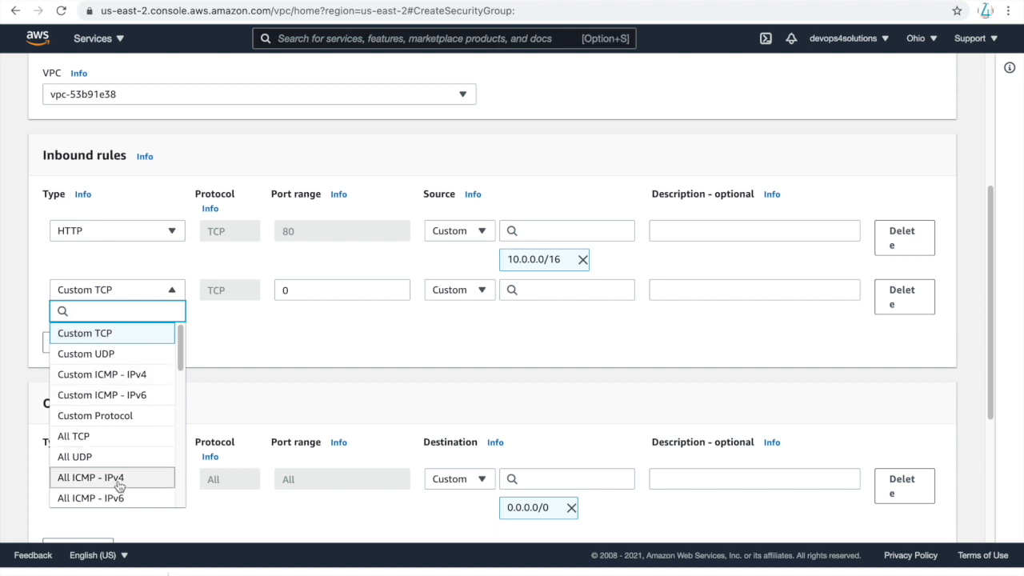
scroll(119, 480, "down", 5)
left_click(91, 357)
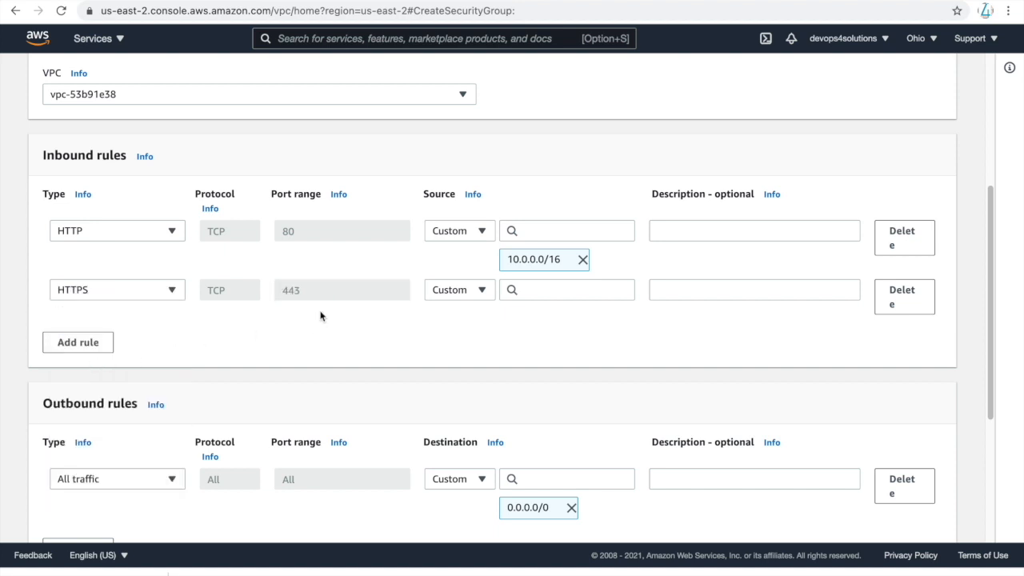
left_click(549, 290)
type("10.0")
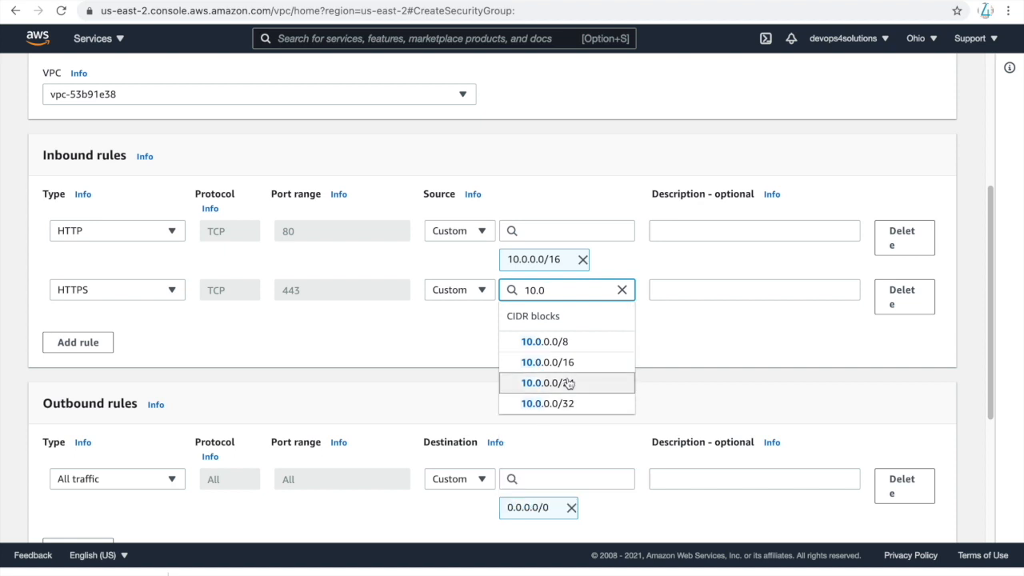
left_click(562, 366)
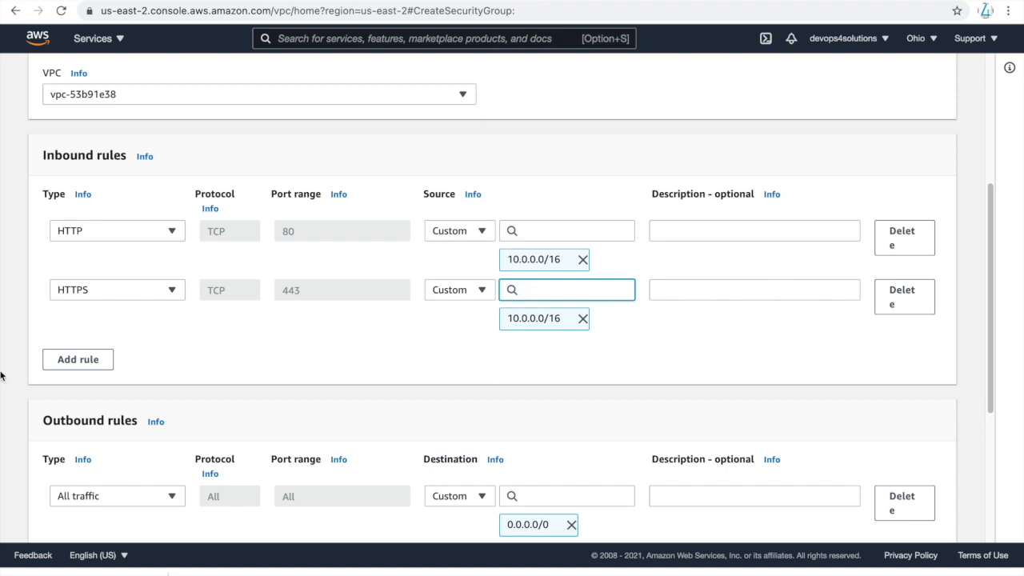
Step: Add a third inbound rule of type All ICMP - IPv4 with custom source 10.0.0.0/16
left_click(94, 361)
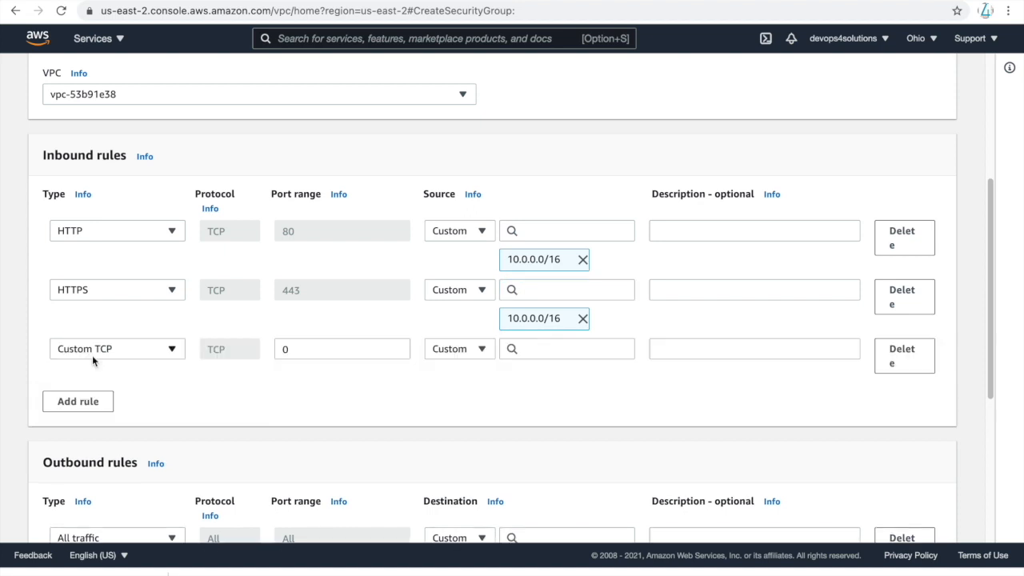
left_click(166, 352)
type("ICM")
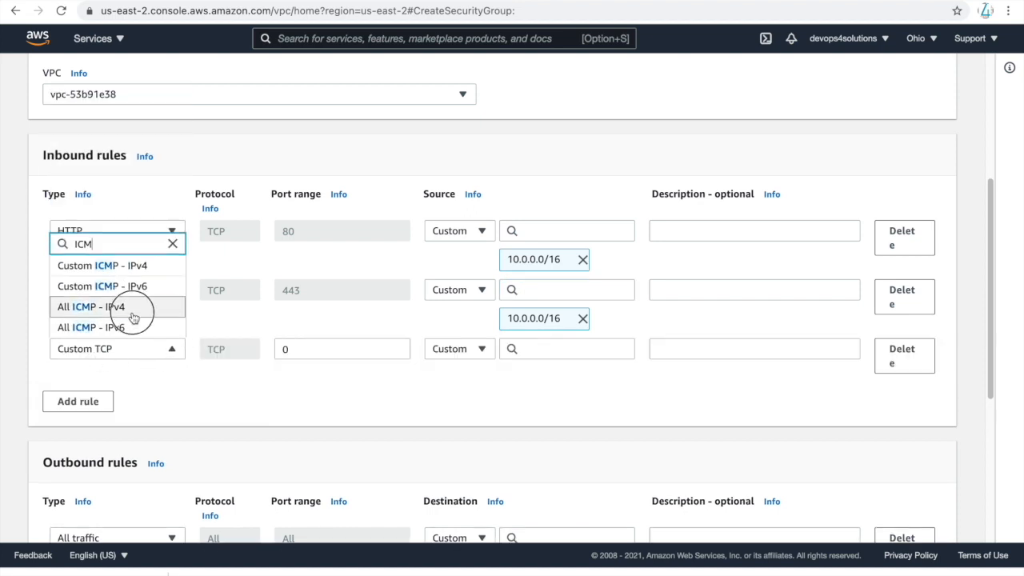
left_click(133, 312)
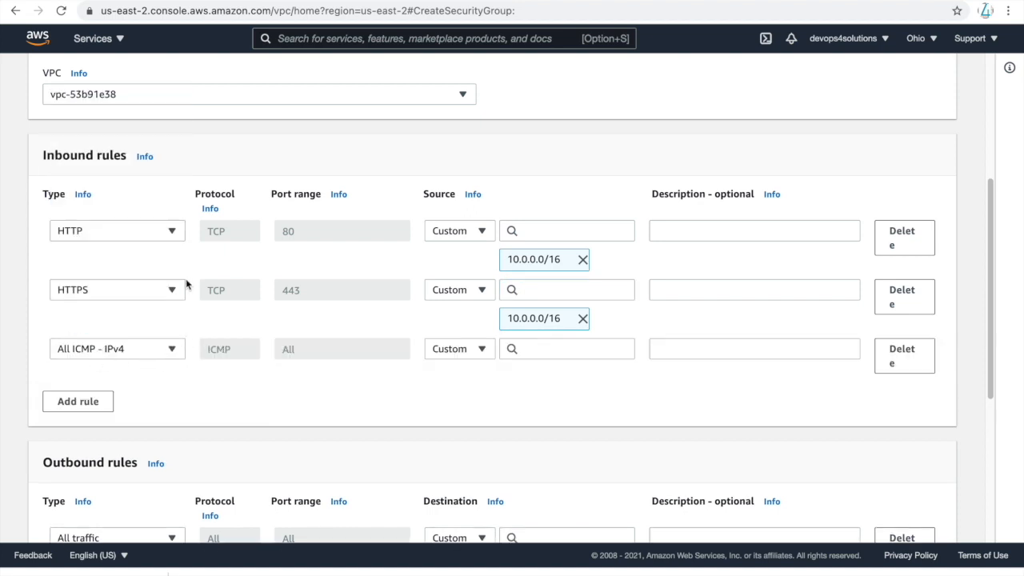
left_click(550, 350)
type("10.0.")
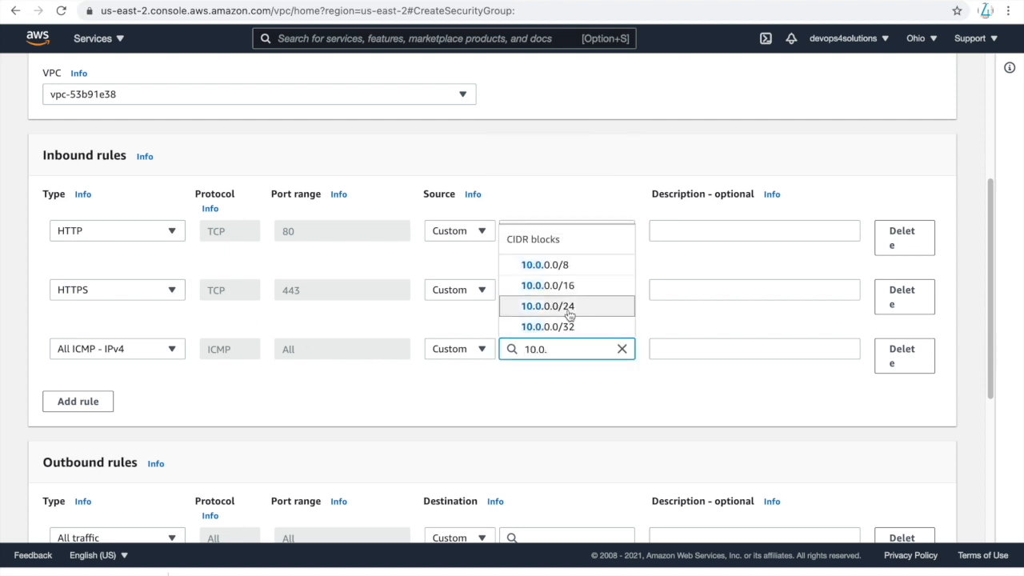
left_click(564, 287)
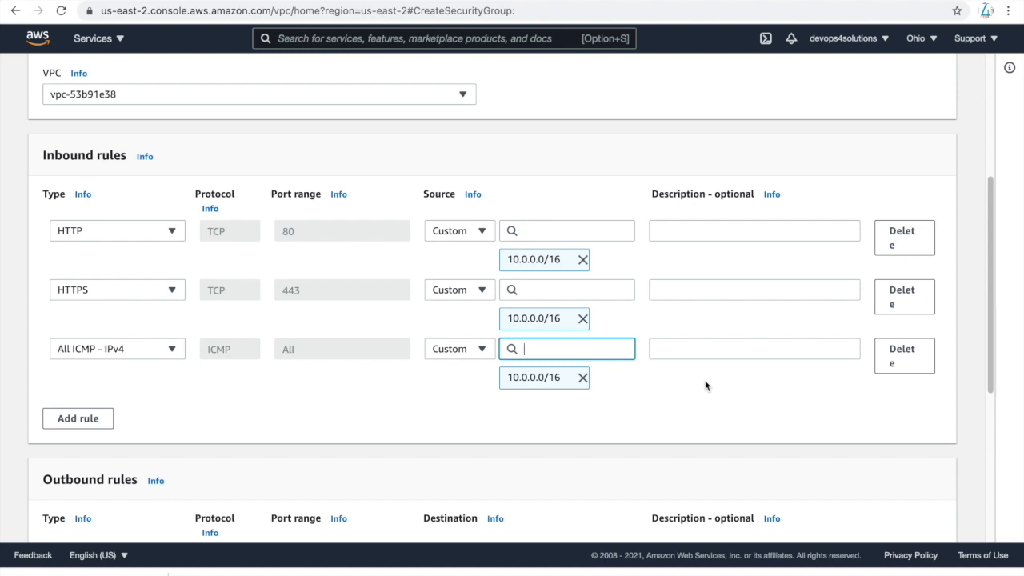
Step: Enter nat-sg as the security group's description and create the group
scroll(705, 380, "down", 4)
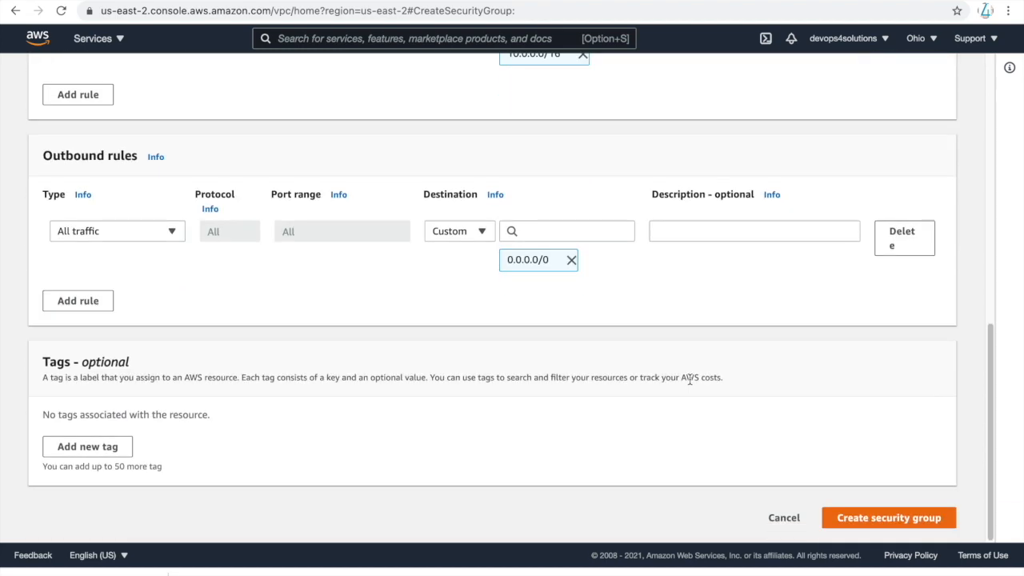
left_click(880, 520)
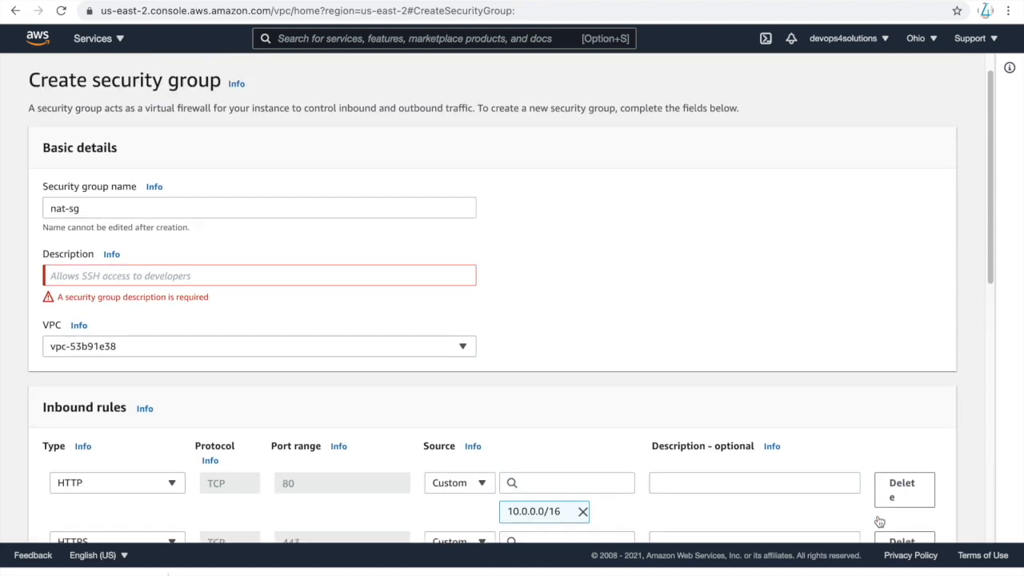
left_click(132, 298)
type("nat-sg")
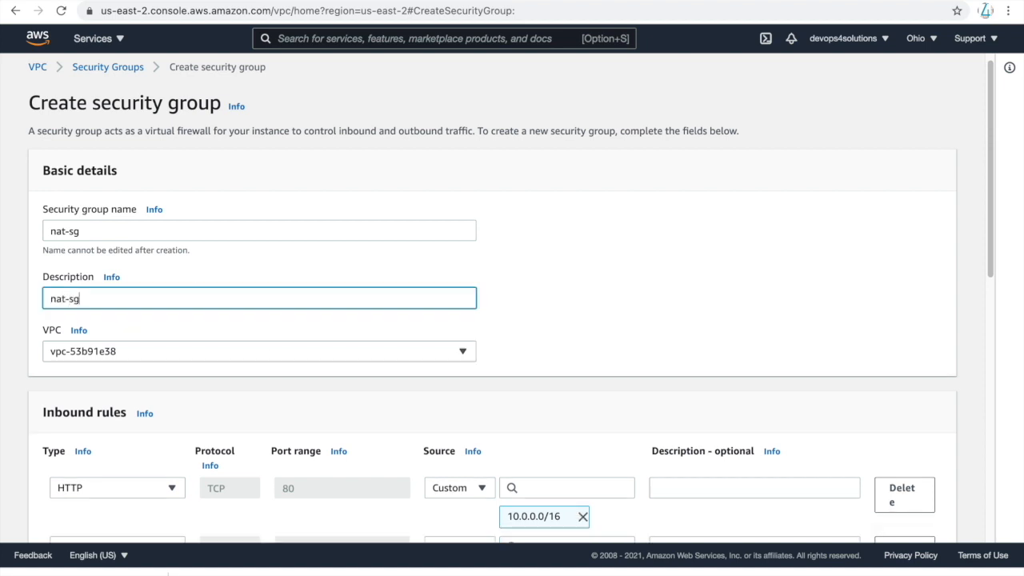
scroll(526, 418, "down", 10)
left_click(857, 521)
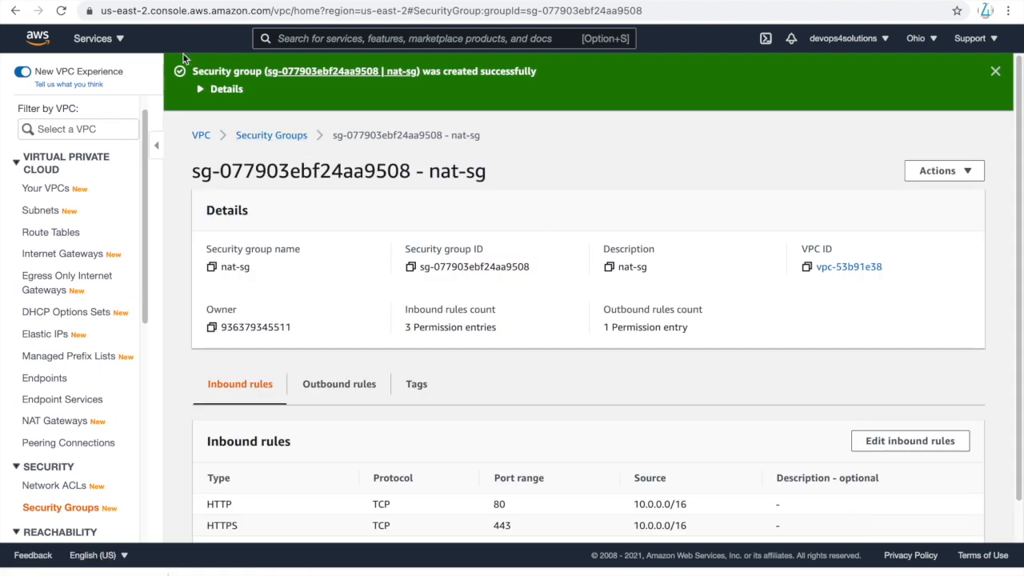
Step: Open the EC2 service, list the running instances and open the details of the nat instance
left_click(123, 44)
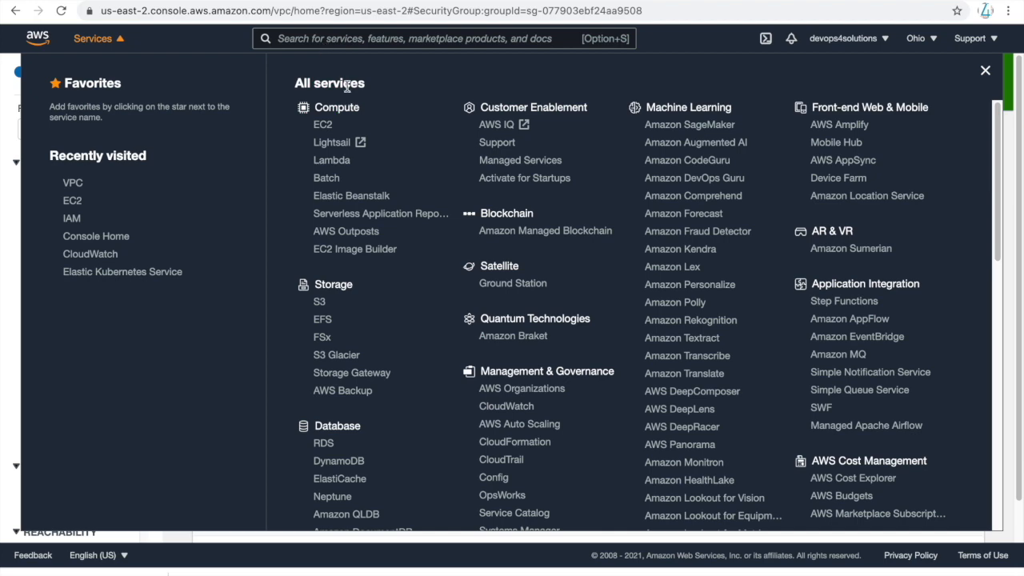
left_click(328, 126)
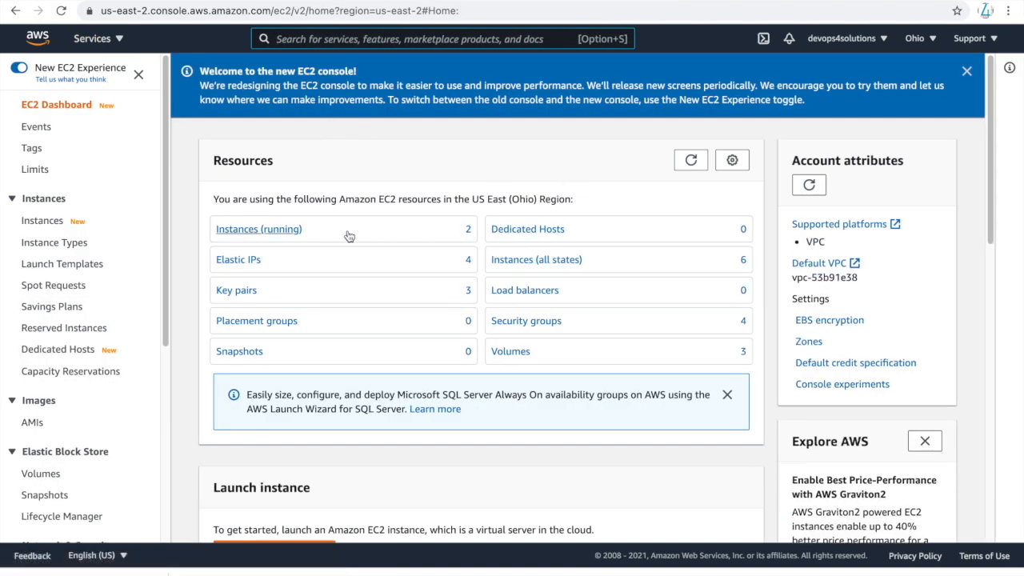
left_click(290, 232)
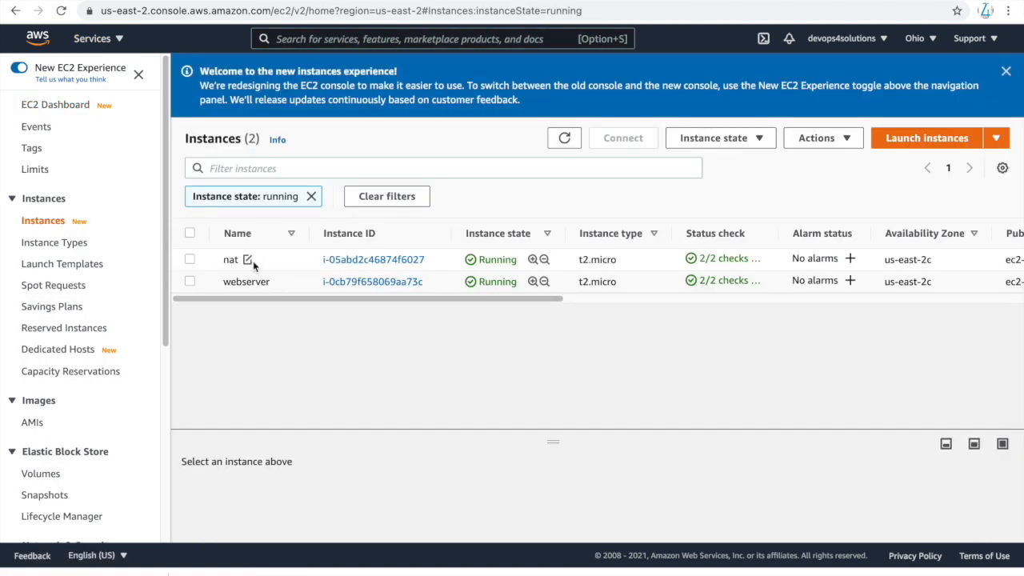
left_click(360, 265)
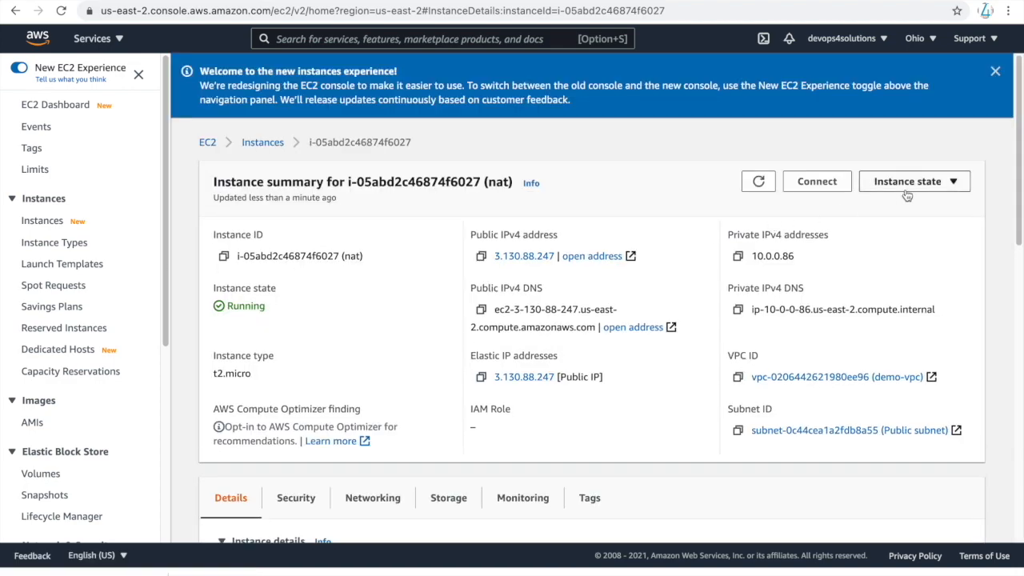
Step: Open the security group attached to the nat instance and examine its inbound rules and available actions
left_click(296, 497)
scroll(414, 480, "down", 4)
left_click(327, 293)
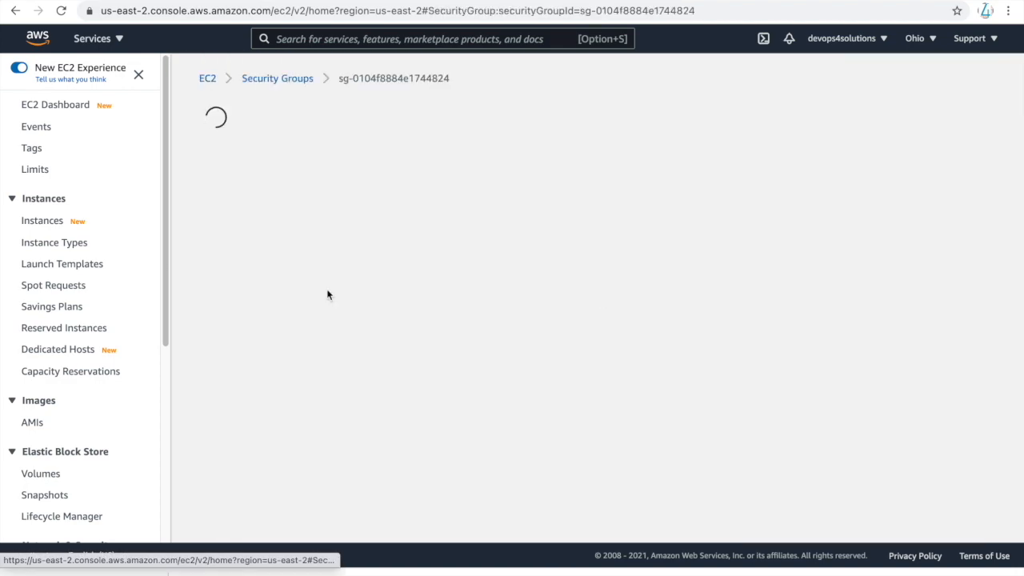
left_click(953, 116)
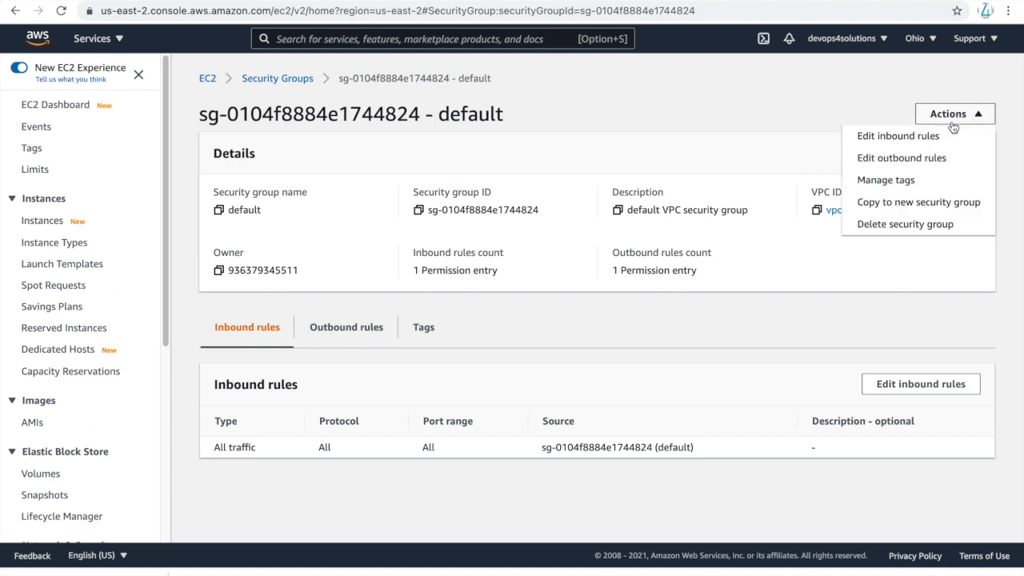
Step: Return to the running instances, start changing the nat instance's security groups and list the groups available to add
left_click(207, 78)
left_click(264, 233)
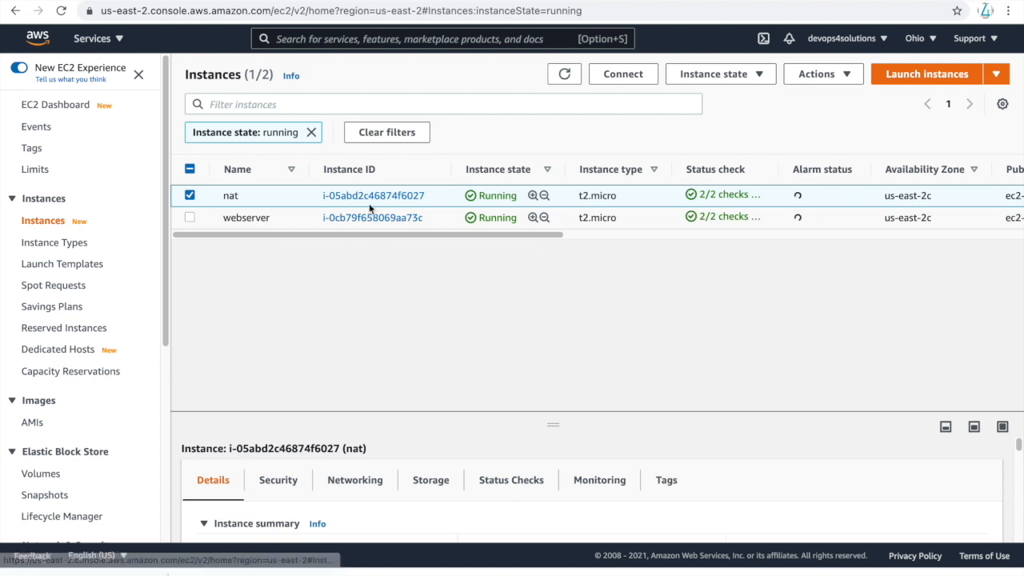
left_click(821, 80)
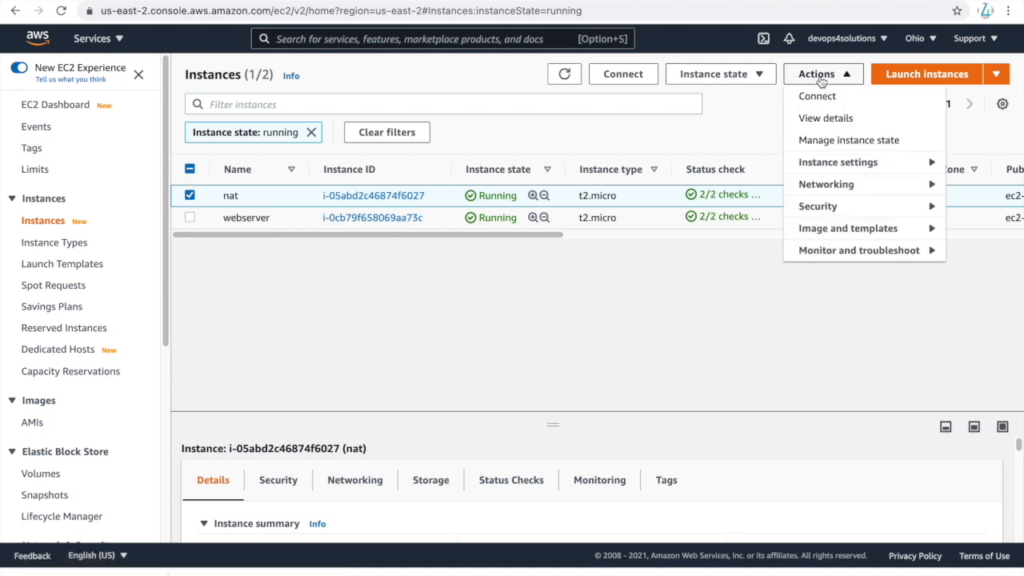
mouse_move(864, 206)
left_click(752, 207)
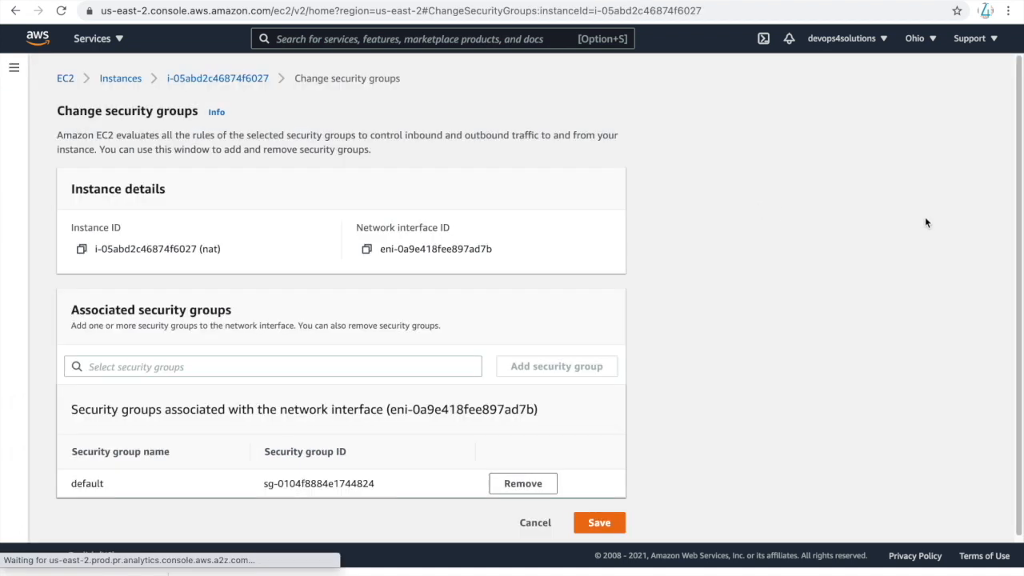
left_click(231, 366)
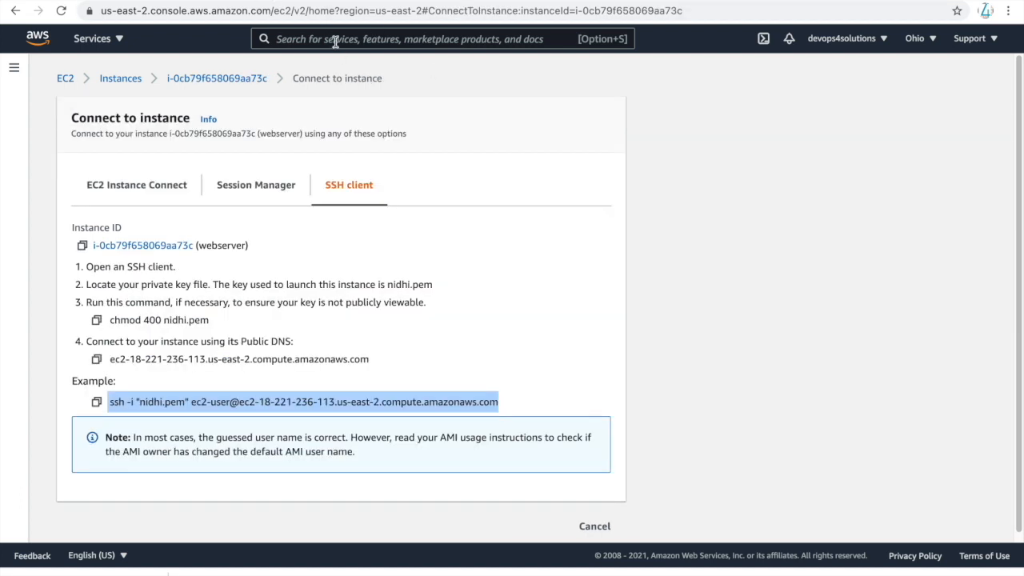
Step: Open the VPC service and list its security groups
left_click(338, 38)
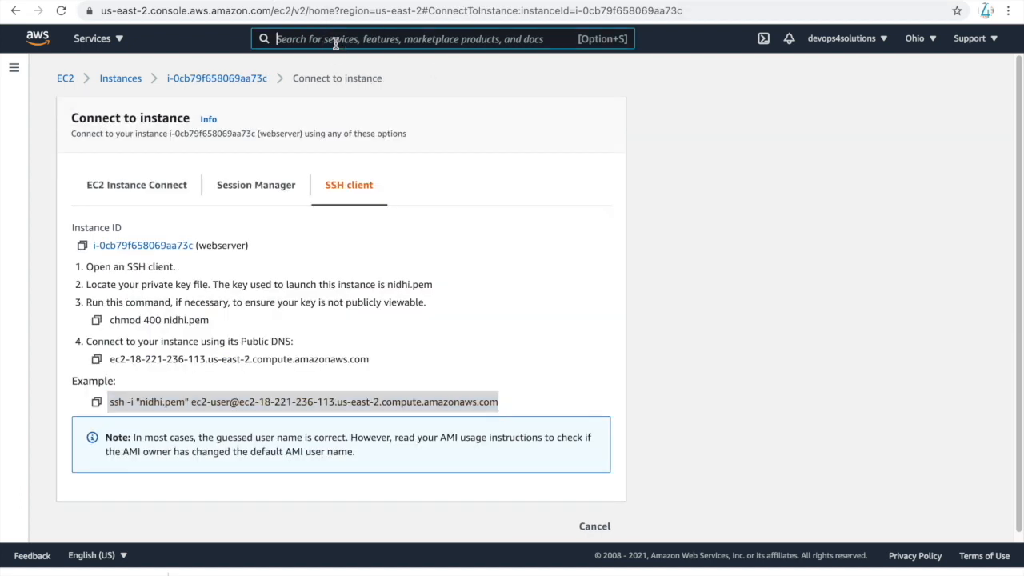
type("vPC")
left_click(356, 159)
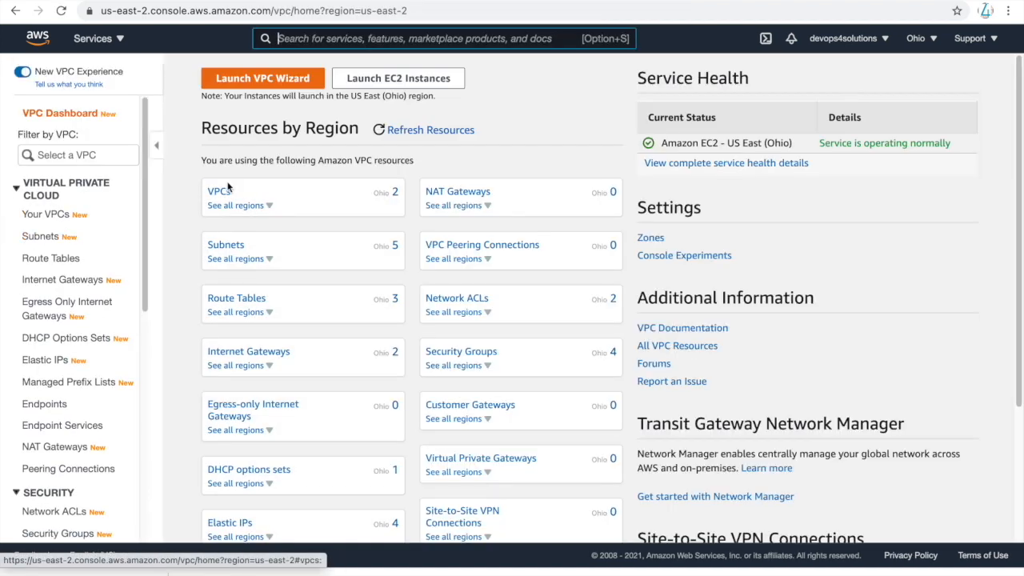
left_click(68, 533)
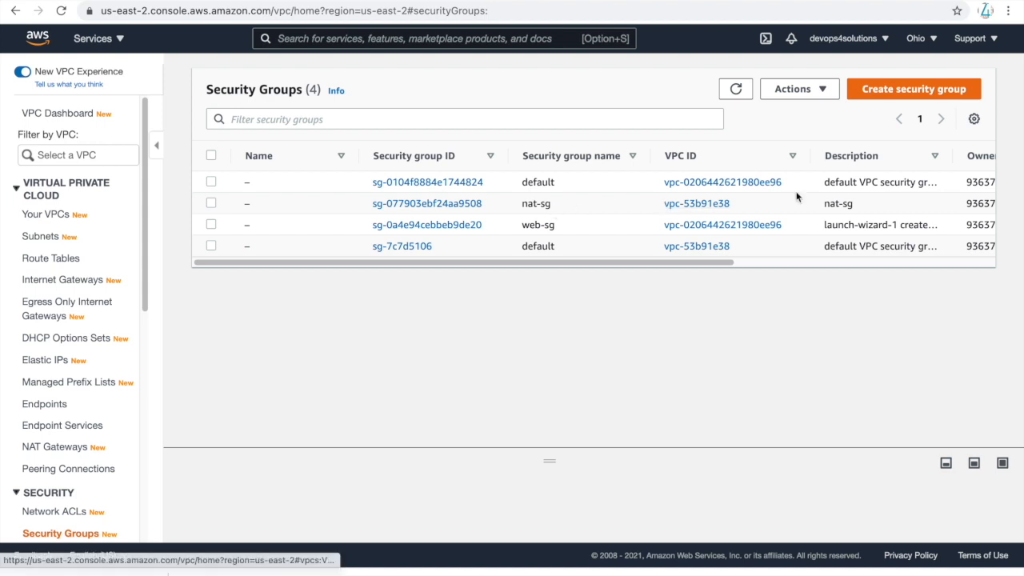
Step: Select the existing nat-sg security group and examine its details and available actions
left_click(211, 205)
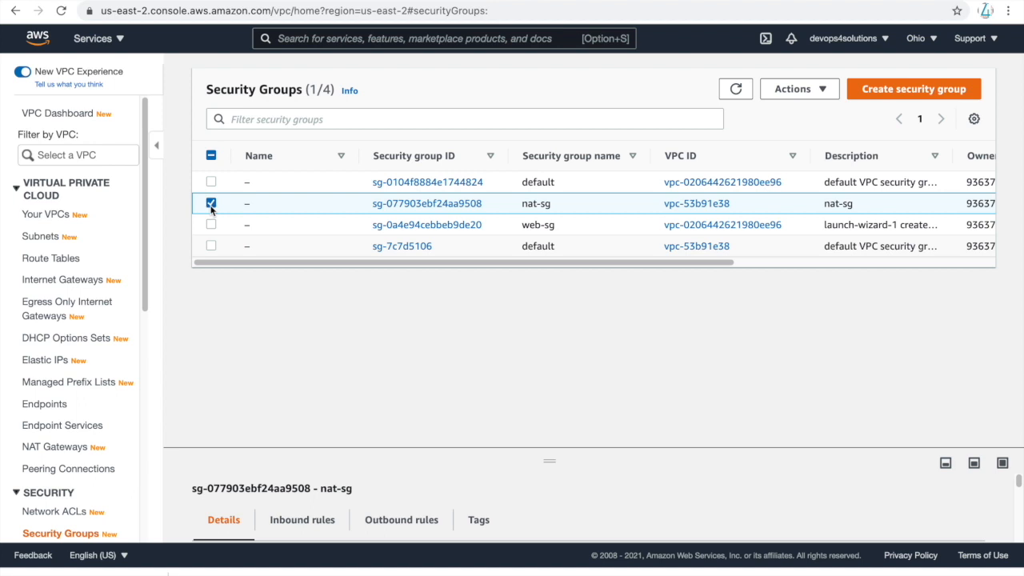
left_click(820, 88)
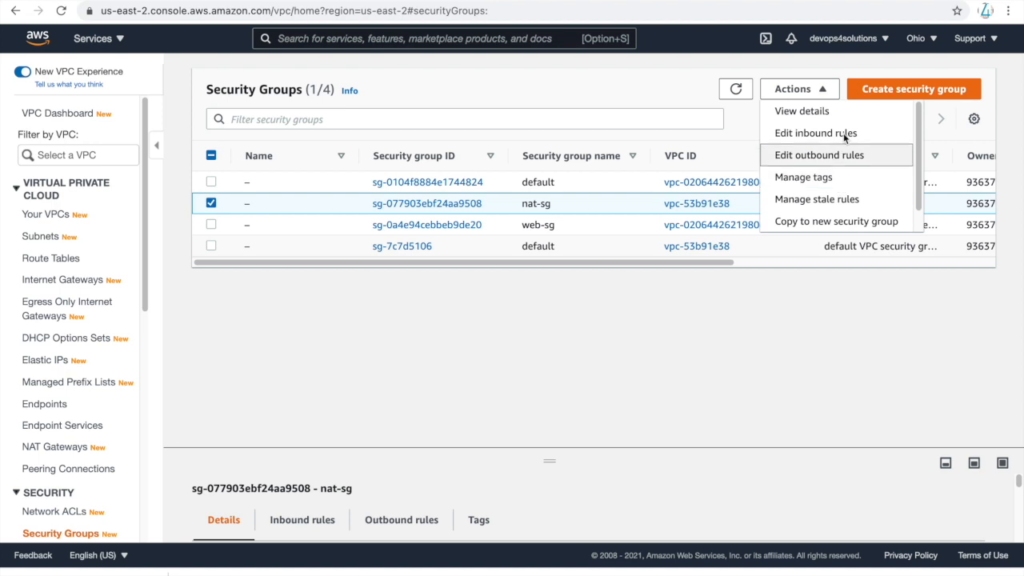
left_click(656, 98)
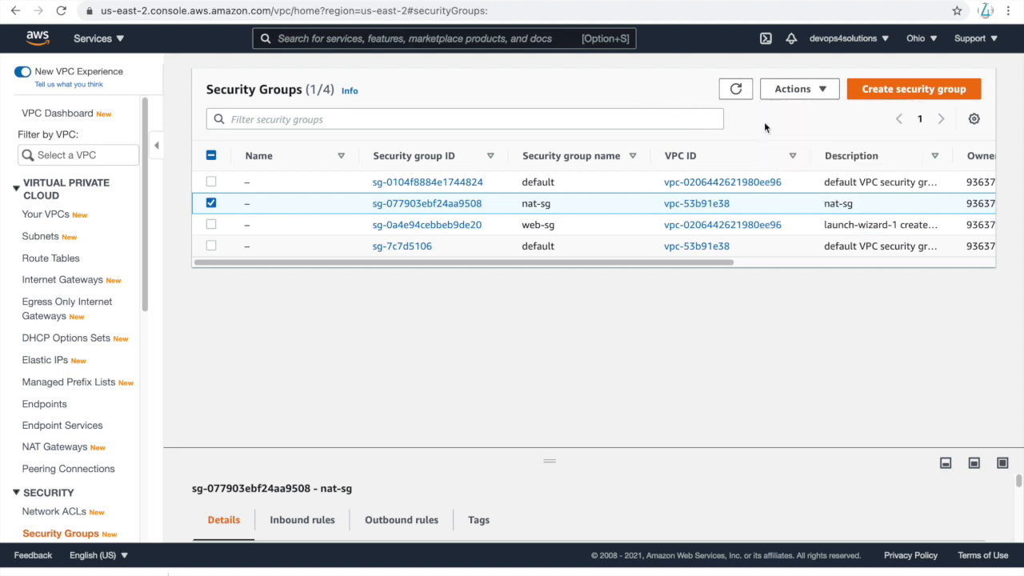
left_click(785, 263)
left_click_drag(786, 262, 436, 264)
left_click(819, 91)
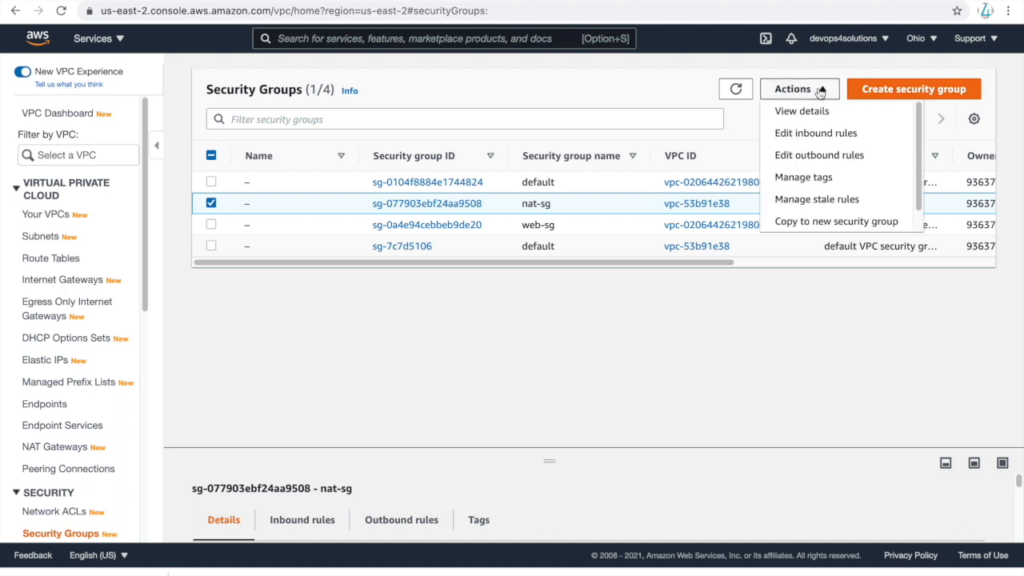
Step: Start a new security group with nat-sg as its name and description, assigned to demo-vpc
left_click(889, 91)
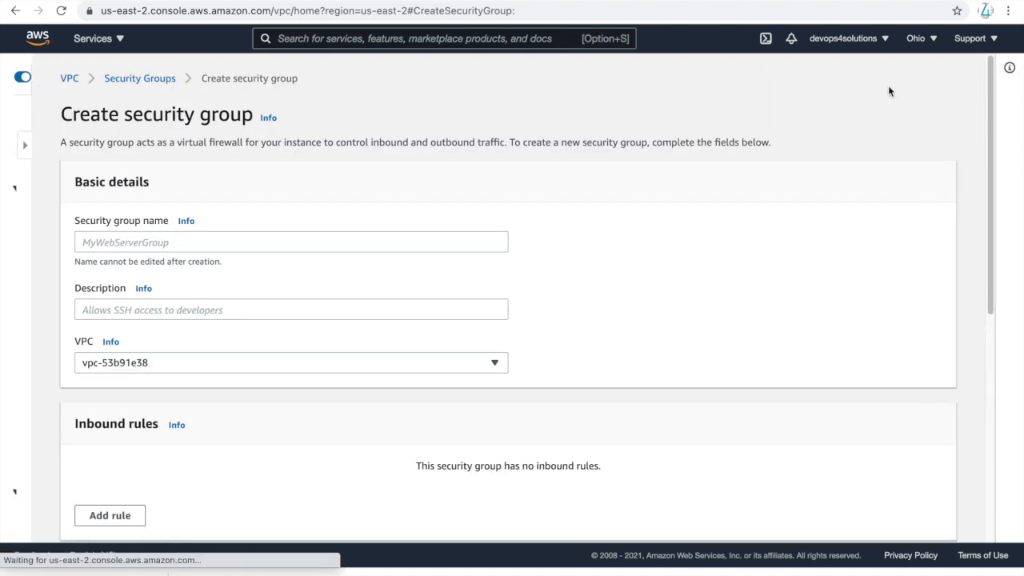
left_click(108, 244)
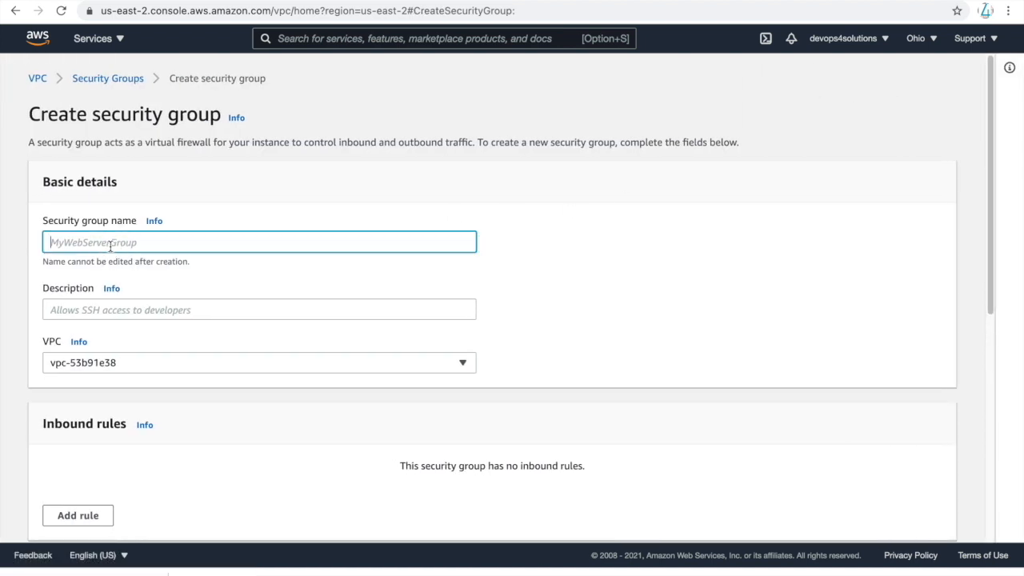
type("nat-sg")
left_click(106, 308)
type("n")
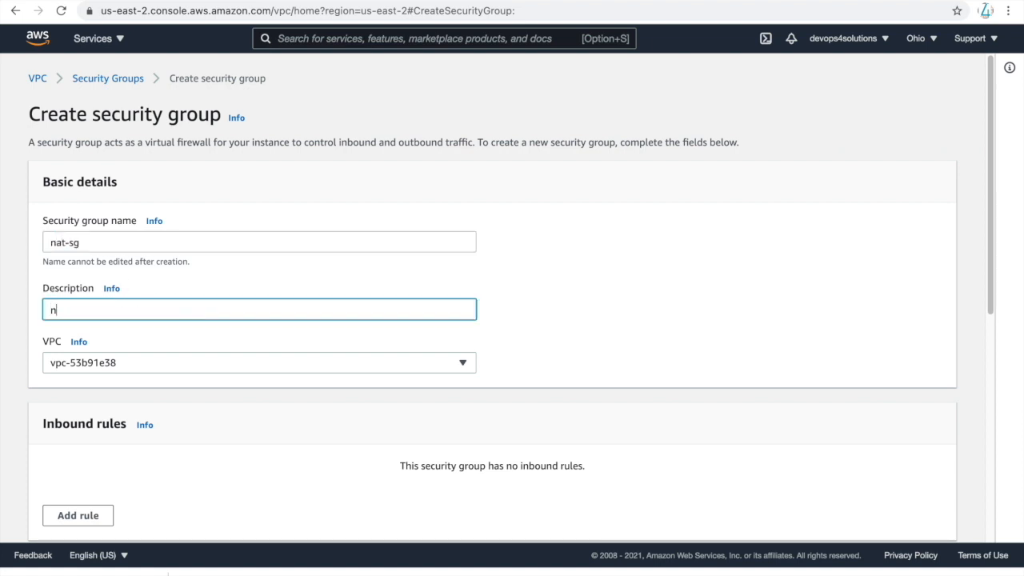
left_click(196, 361)
left_click(246, 438)
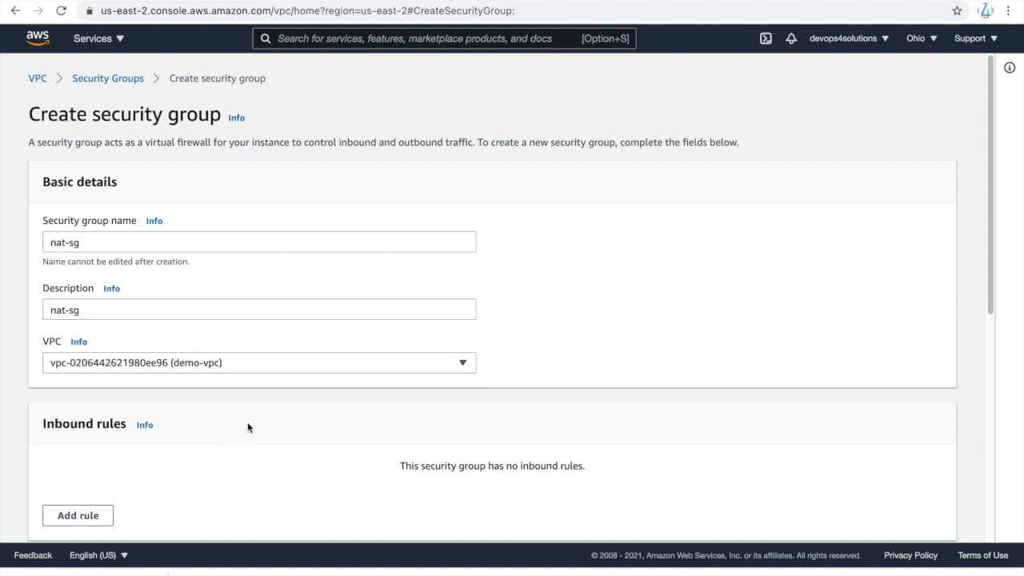
Step: Add an inbound HTTP rule to the new security group with the custom source 10.0.0.0/16
scroll(247, 422, "down", 3)
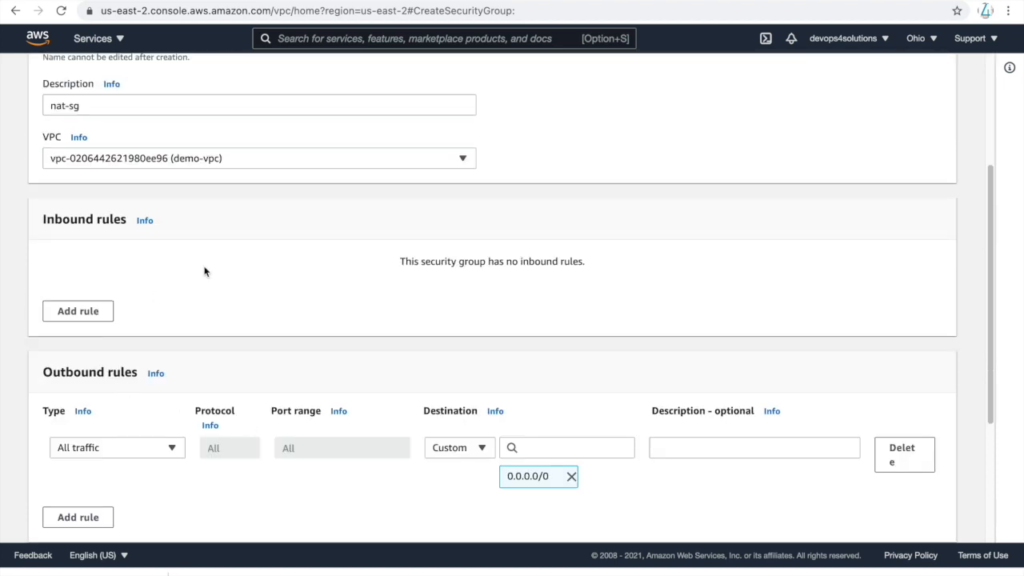
left_click(95, 313)
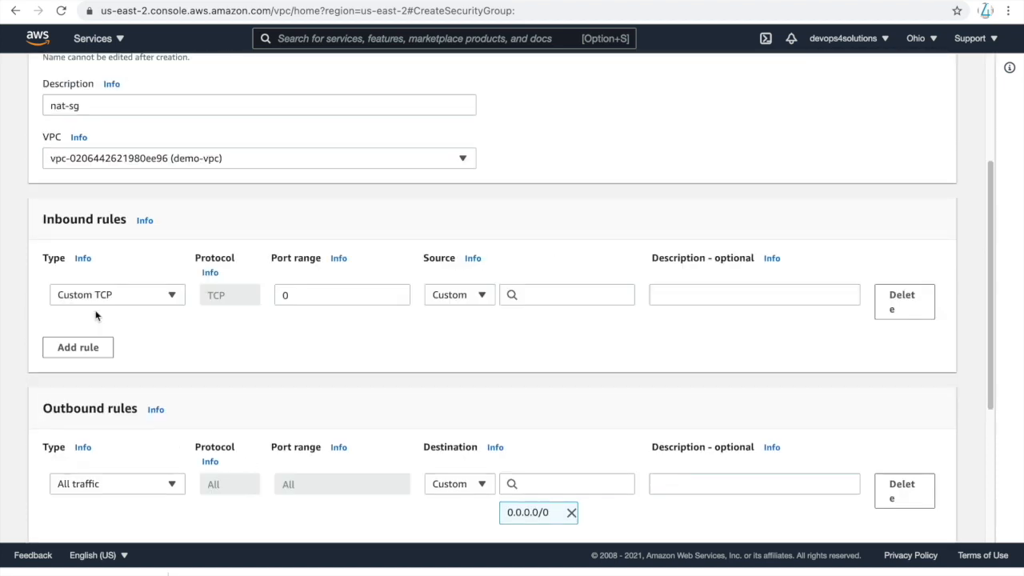
left_click(170, 295)
type("http")
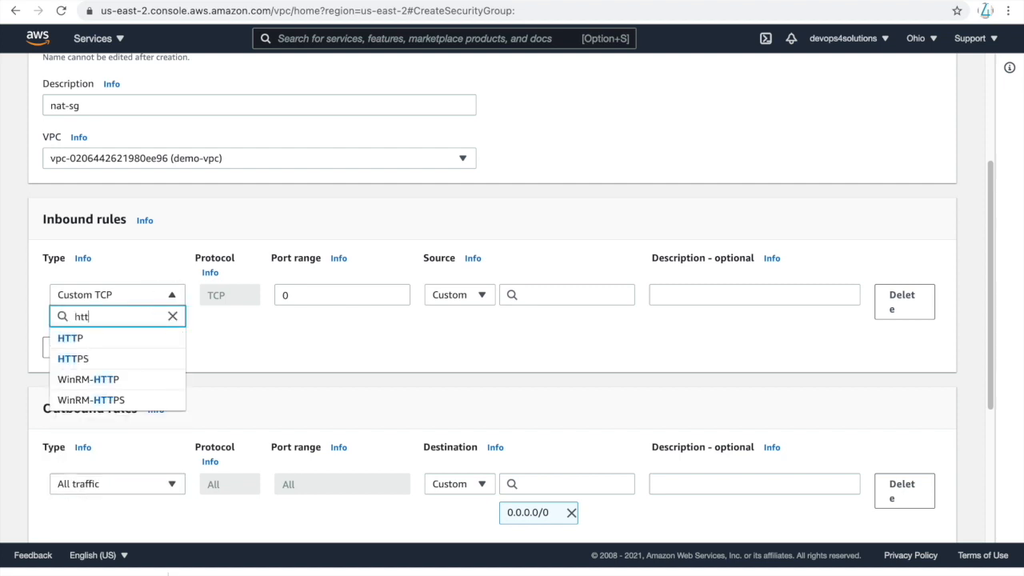
left_click(142, 340)
left_click(453, 294)
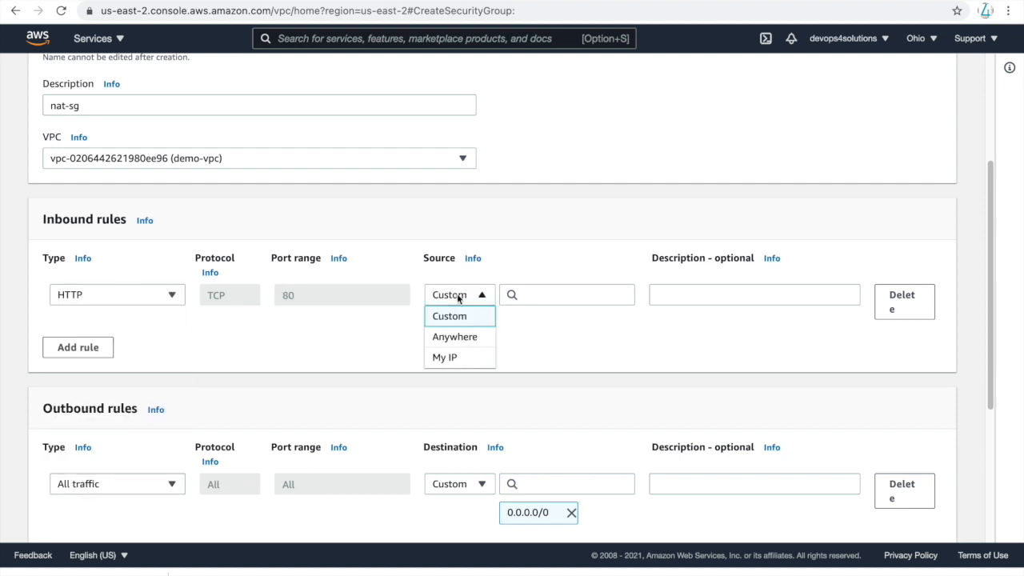
left_click(545, 294)
type("10")
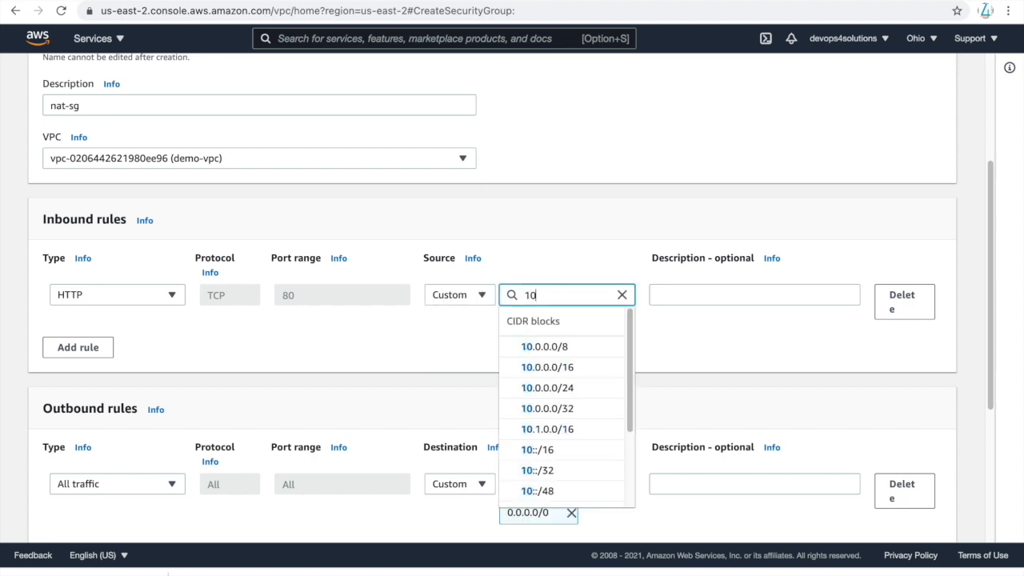
left_click(584, 365)
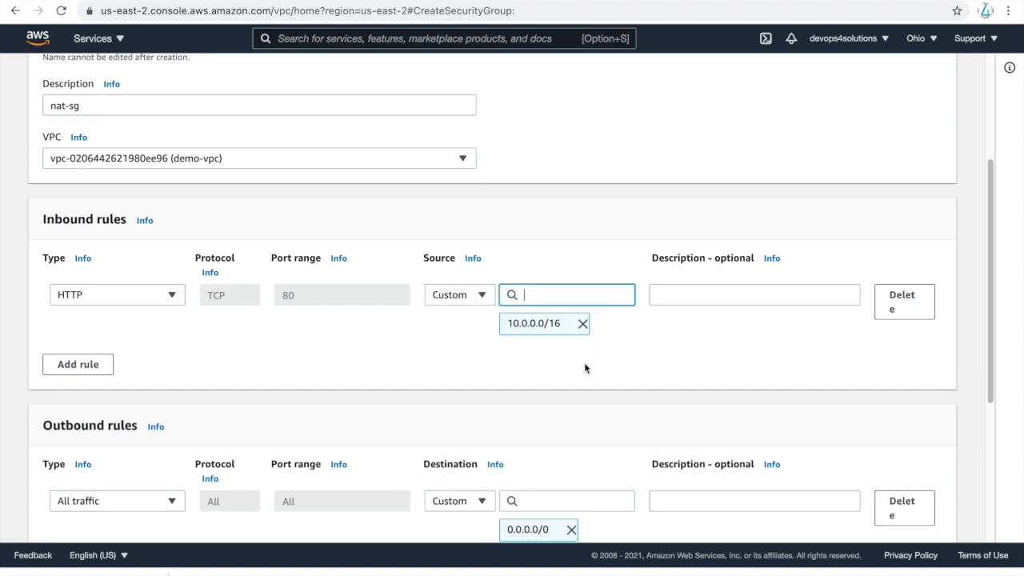
Step: Add a second inbound rule allowing HTTPS from the custom source 10.0.0.0/16
left_click(103, 365)
left_click(115, 352)
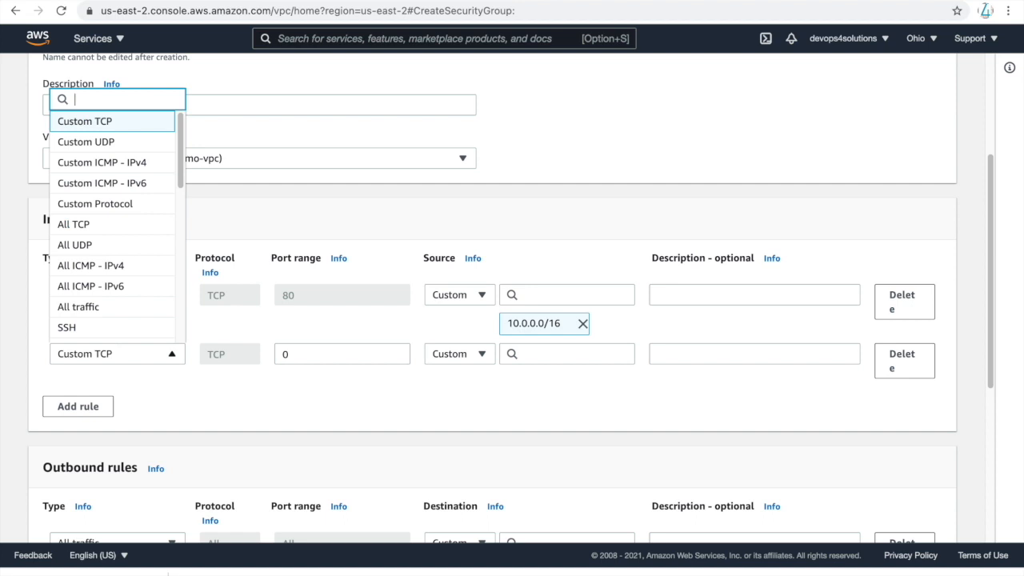
type("Htt")
left_click(117, 292)
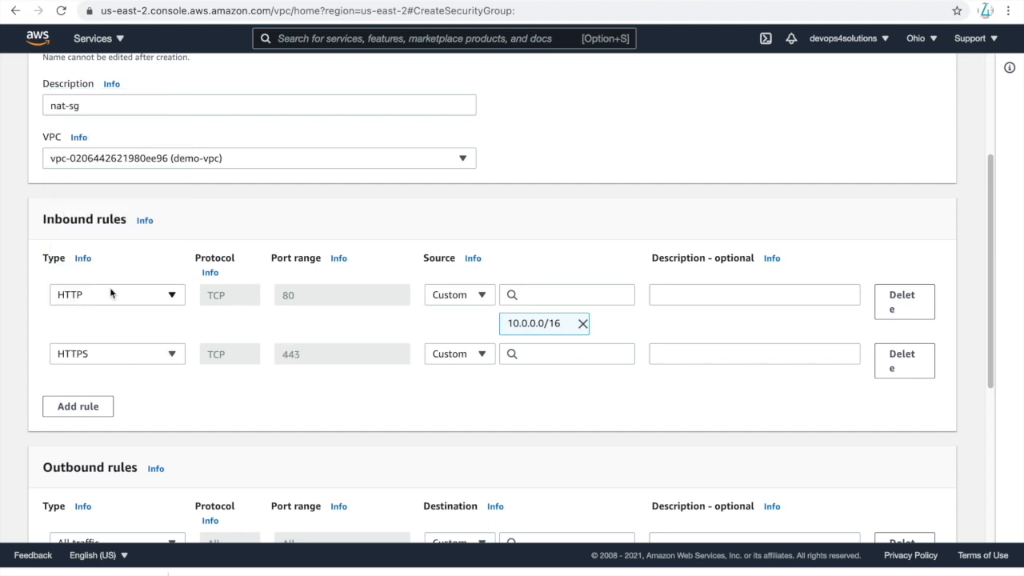
left_click(555, 355)
type("10.0")
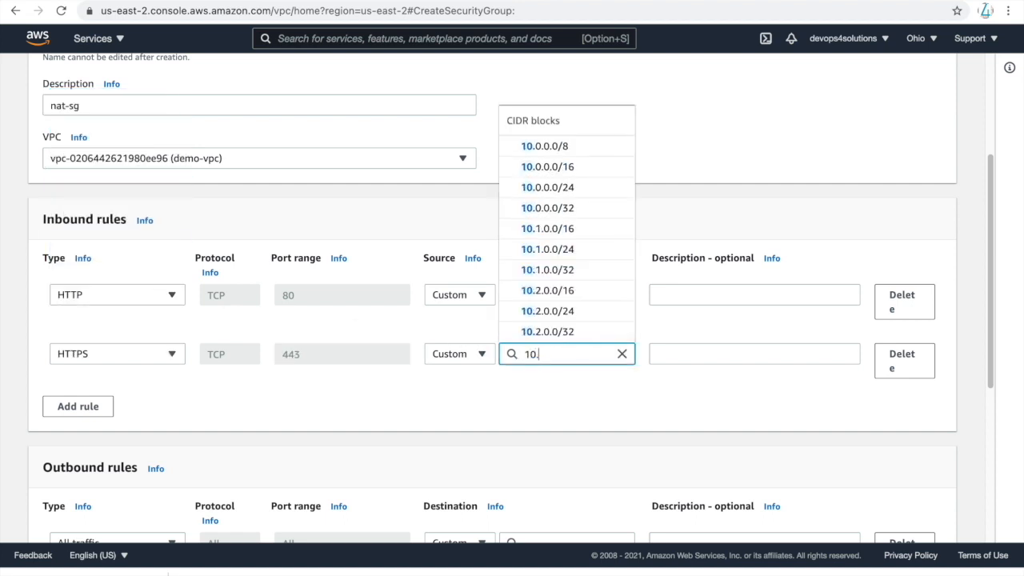
left_click(563, 291)
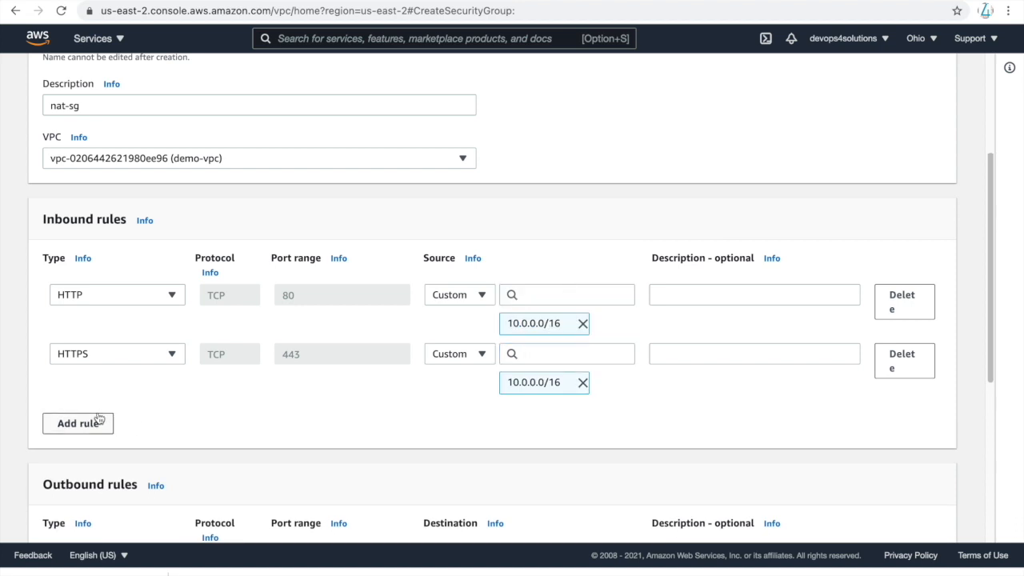
Step: Add an inbound All ICMP - IPv4 rule with source 10.0.0.0/16 and create the security group
left_click(96, 421)
left_click(146, 416)
type("ICM")
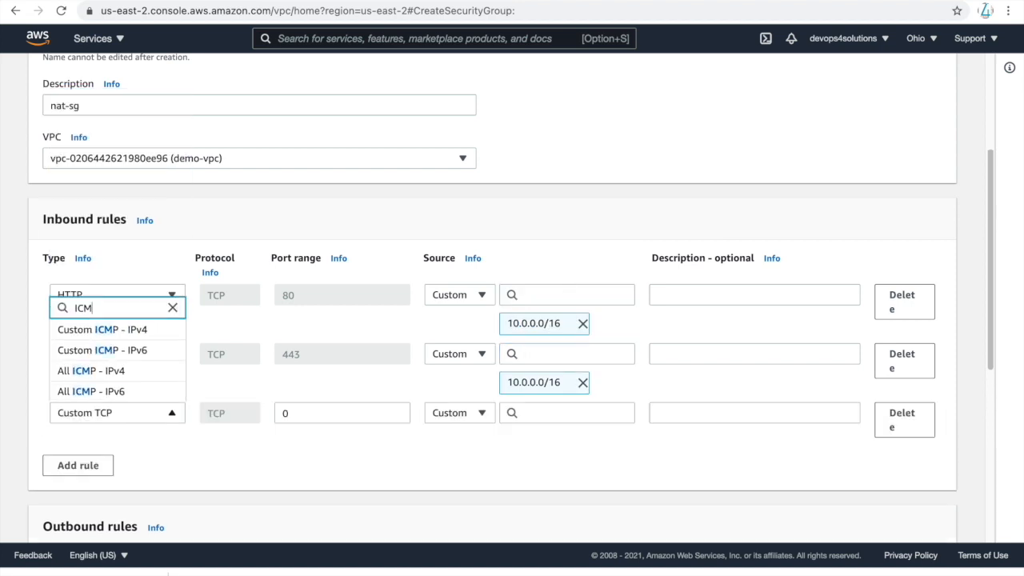
left_click(146, 370)
left_click(546, 413)
type("10.0.")
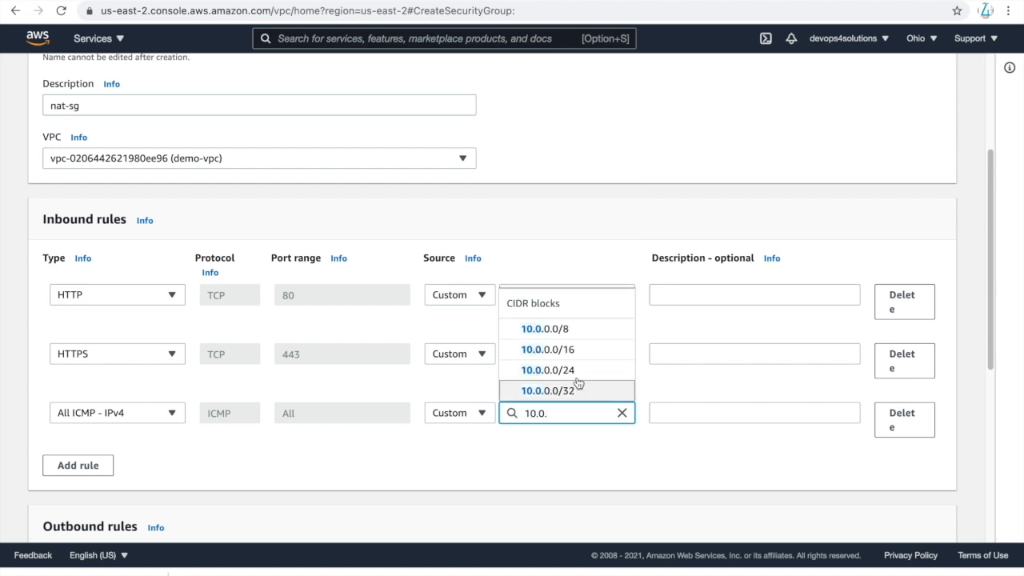
left_click(572, 356)
scroll(921, 517, "down", 10)
left_click(915, 512)
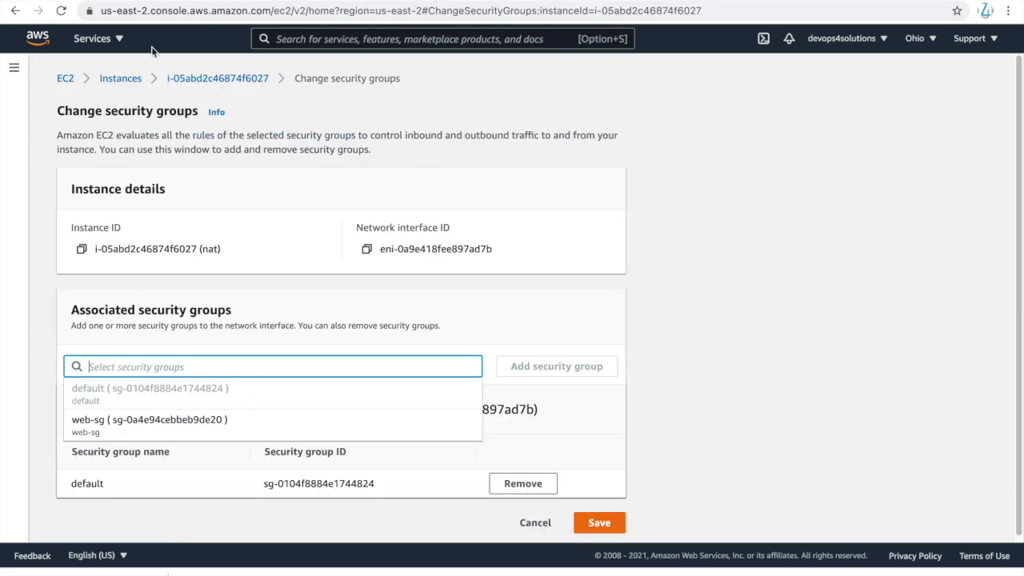
Step: Return to the EC2 instances list and start changing the security groups of the running nat instance
left_click(229, 83)
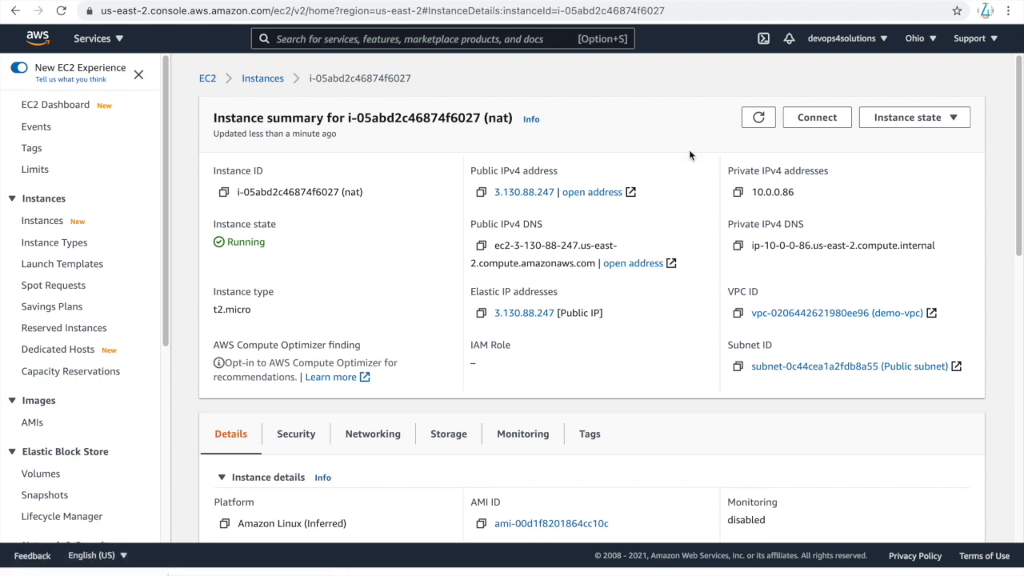
left_click(262, 78)
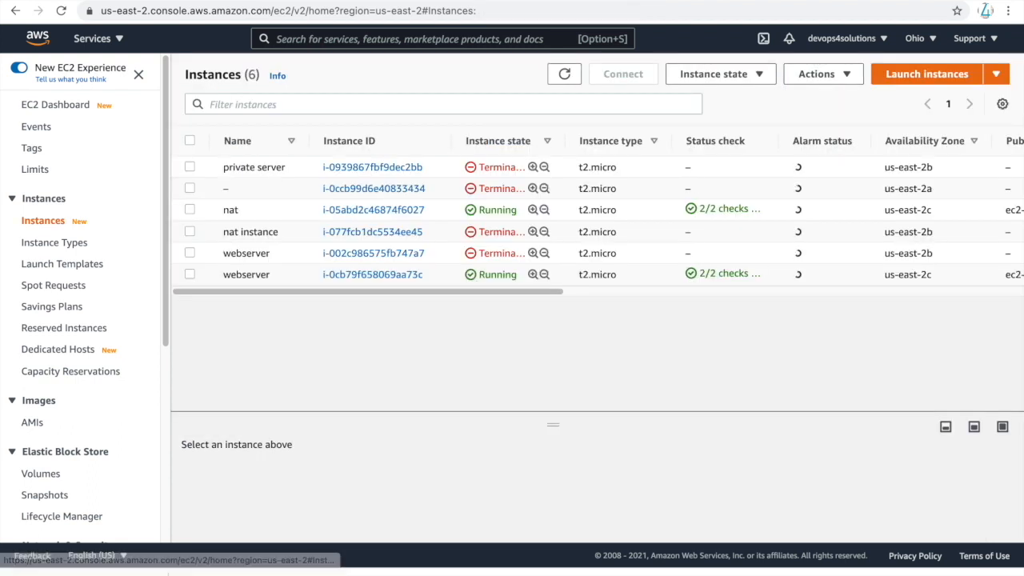
left_click(190, 211)
left_click(713, 80)
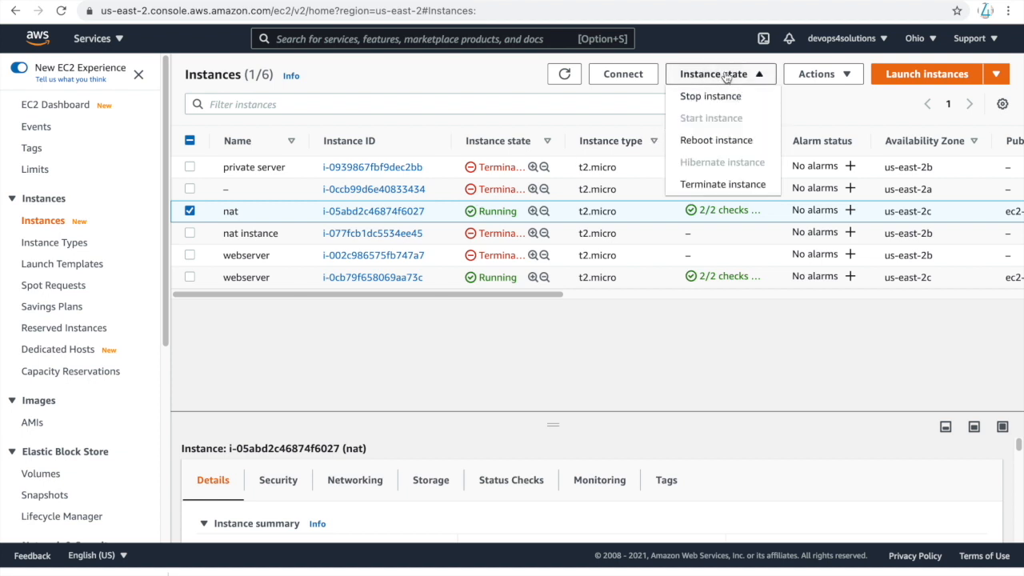
left_click(824, 83)
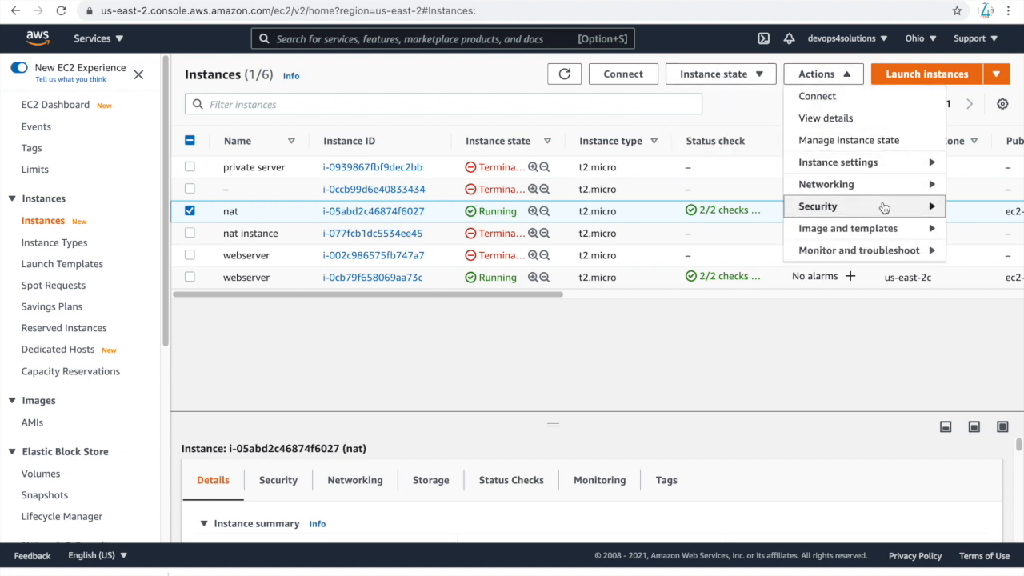
mouse_move(884, 208)
left_click(736, 209)
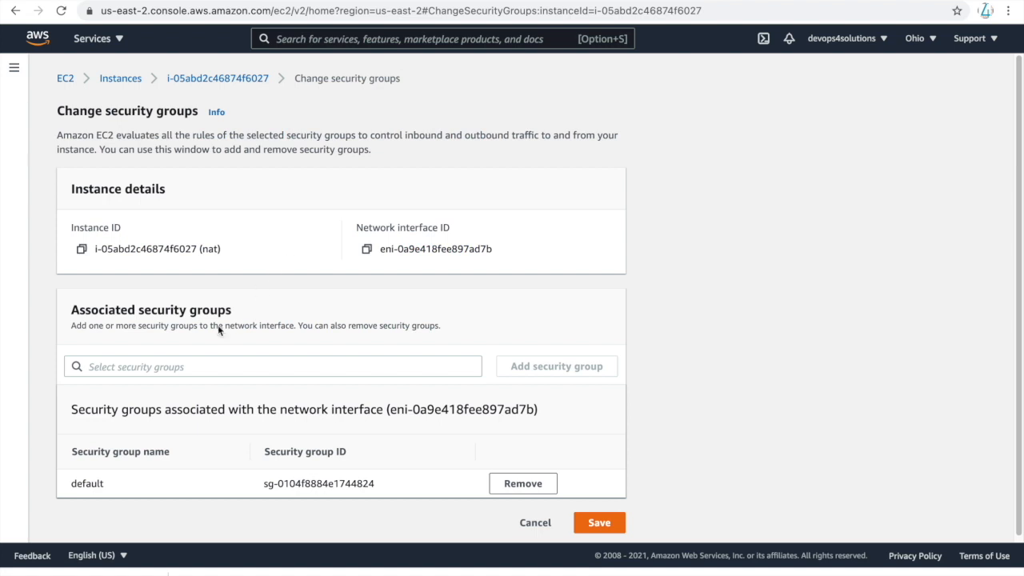
Step: Add nat-sg to the nat instance, remove the default security group and save the change
left_click(224, 368)
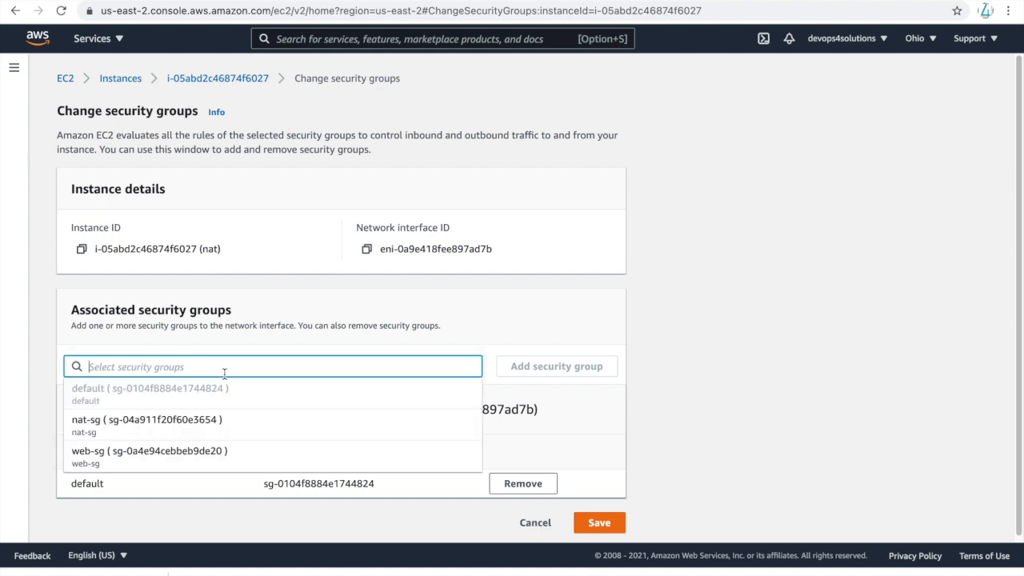
left_click(120, 433)
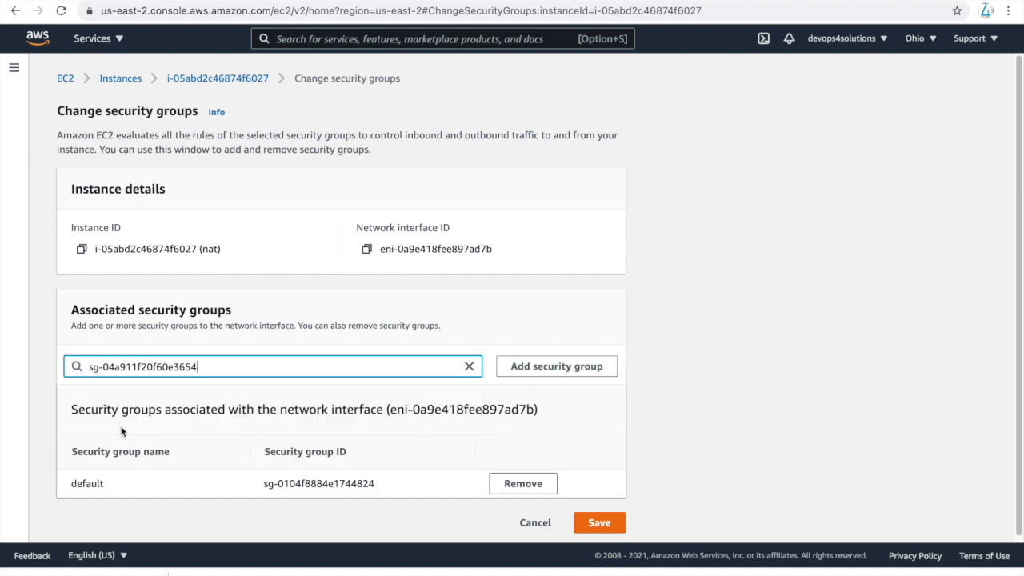
left_click(510, 369)
left_click(521, 483)
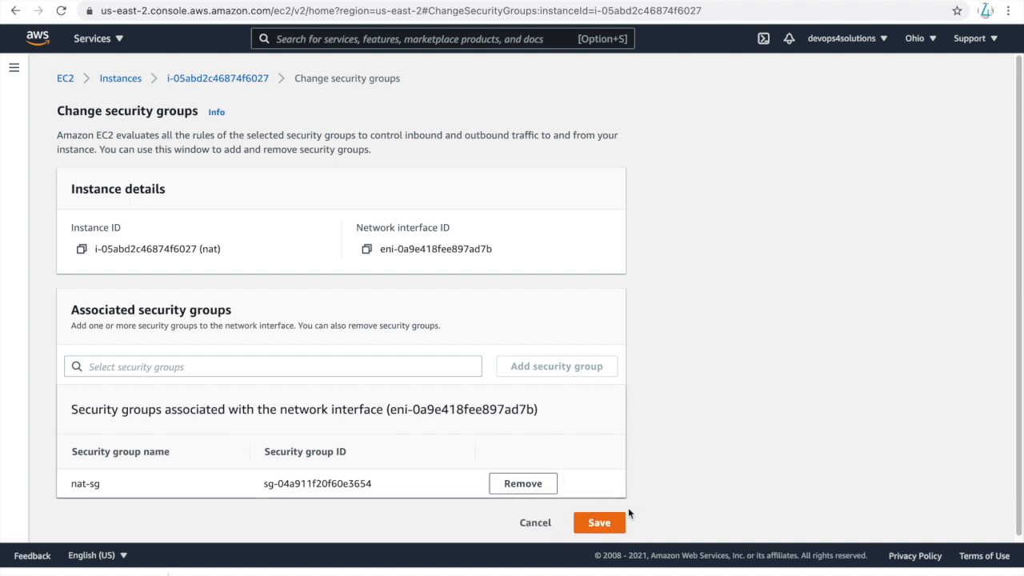
left_click(610, 525)
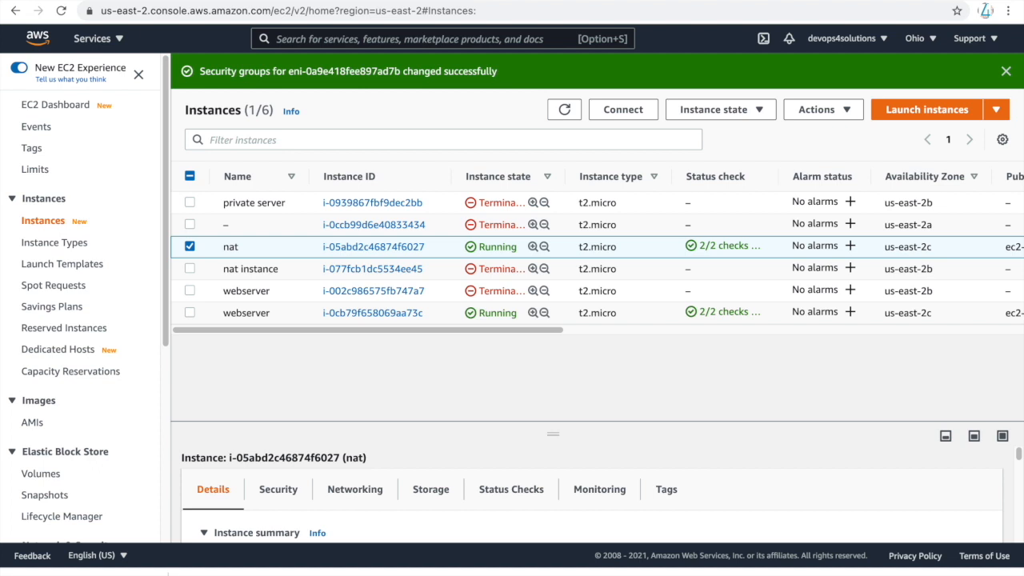
Step: Start launching a new EC2 instance from the Amazon Linux 2 AMI with the t2.micro type and proceed to the instance details
left_click(904, 110)
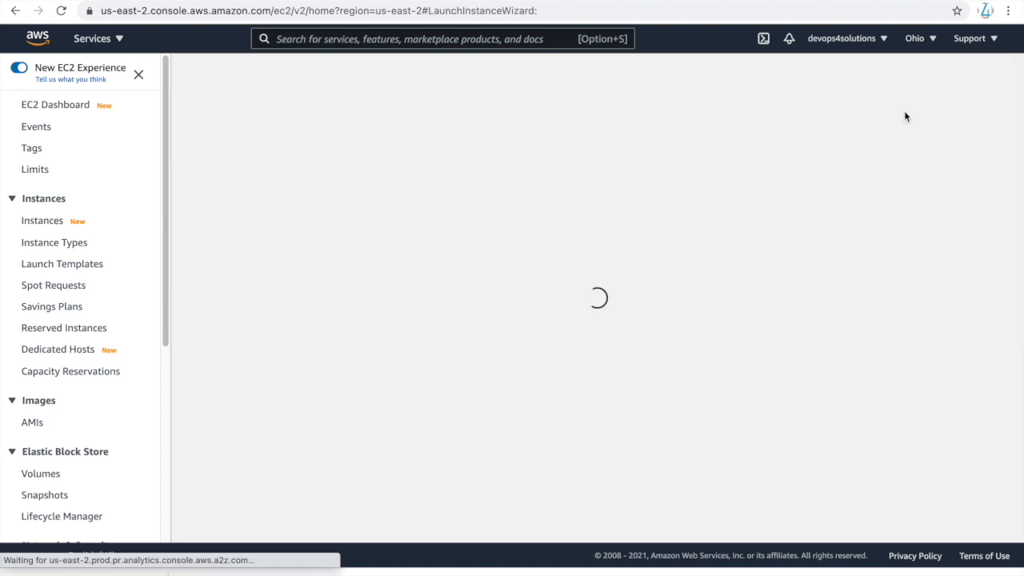
left_click(935, 244)
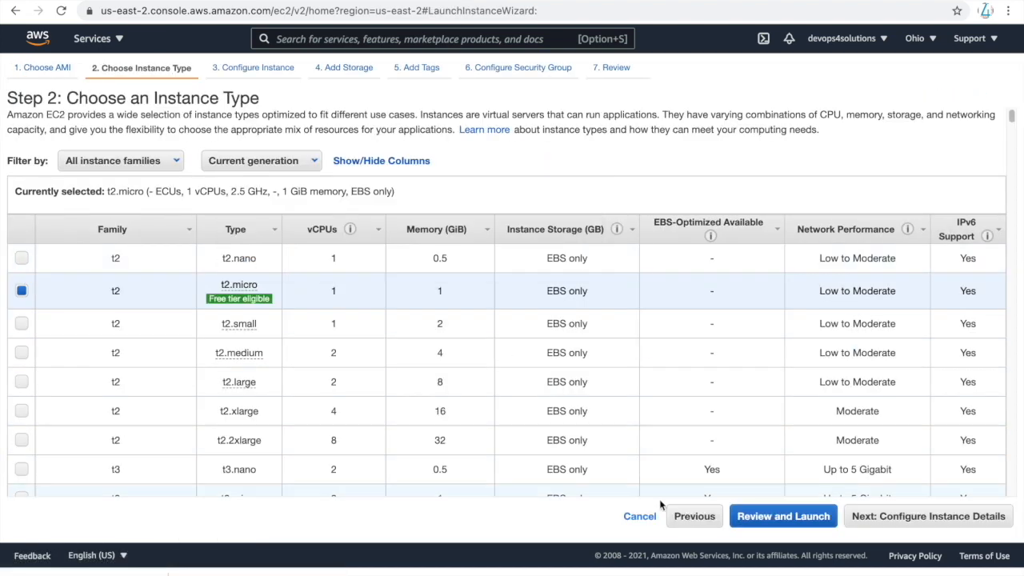
left_click(928, 516)
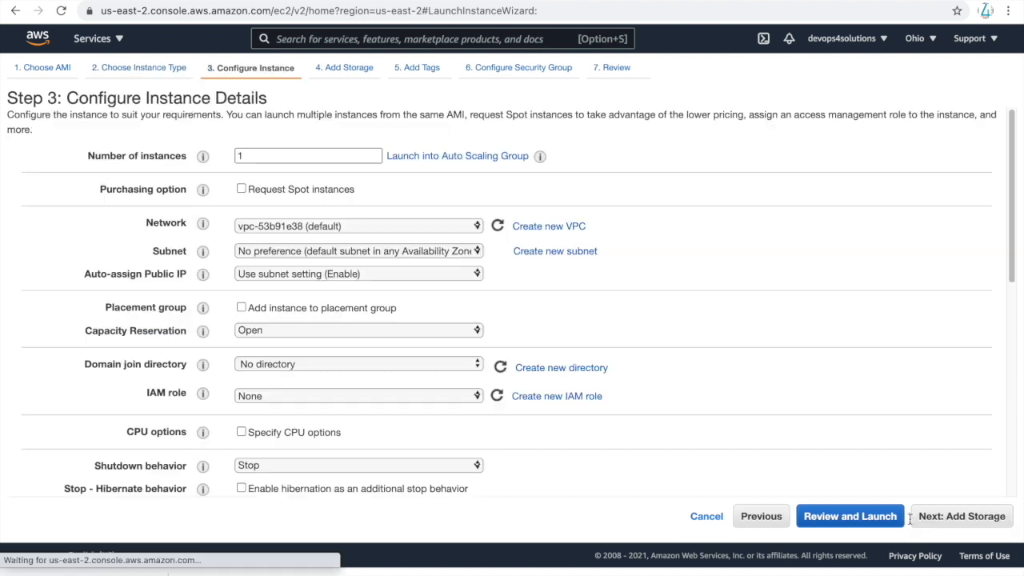
Step: Set the instance's network to demo-vpc and its subnet to the private subnet
left_click(344, 229)
left_click(394, 248)
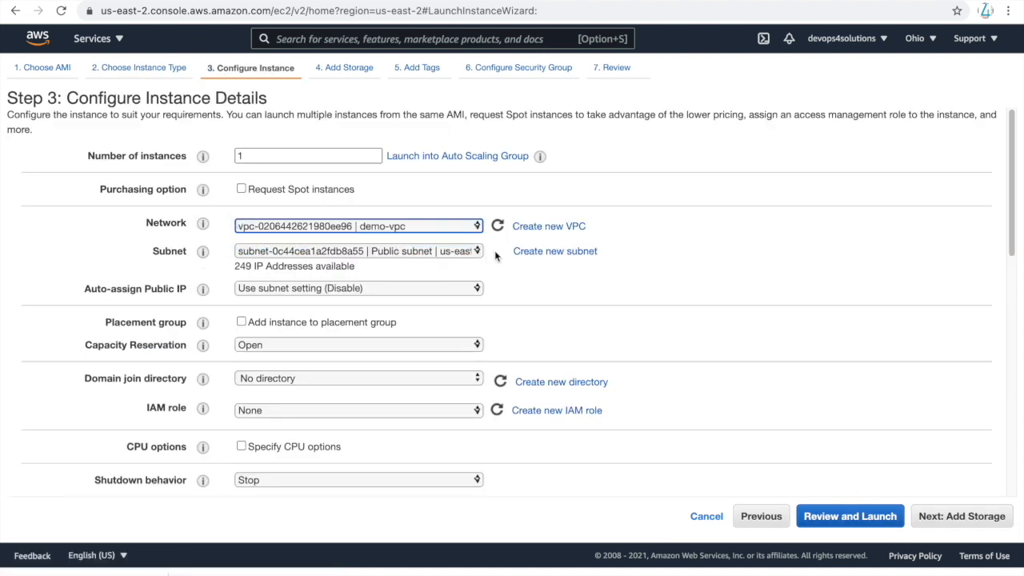
left_click(399, 252)
left_click(437, 272)
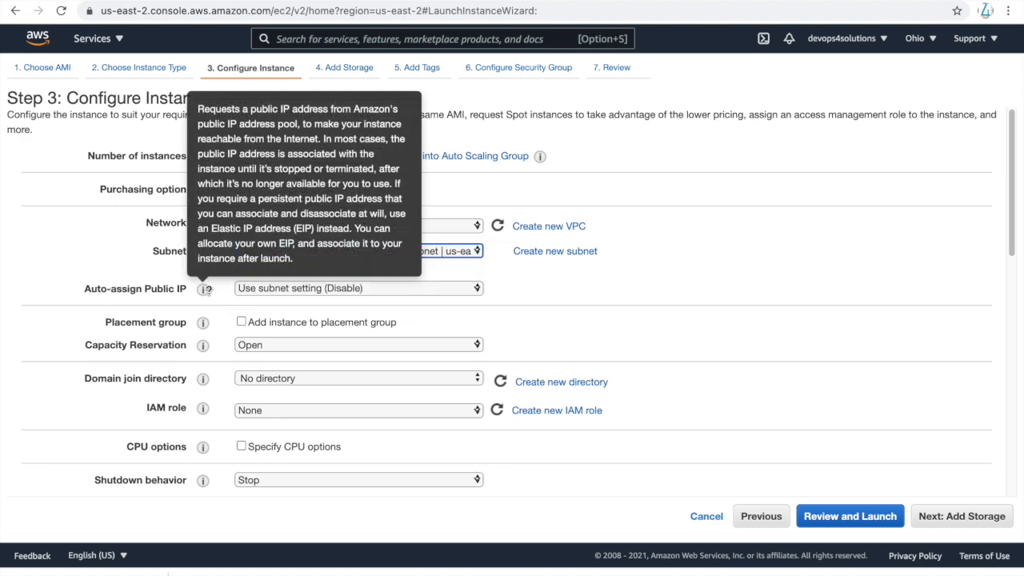
Step: Examine the Apache web server bootstrap script under "Launch an instance in a private subnet" in the Medium draft, for use as user data
scroll(521, 366, "down", 2)
scroll(521, 367, "down", 3)
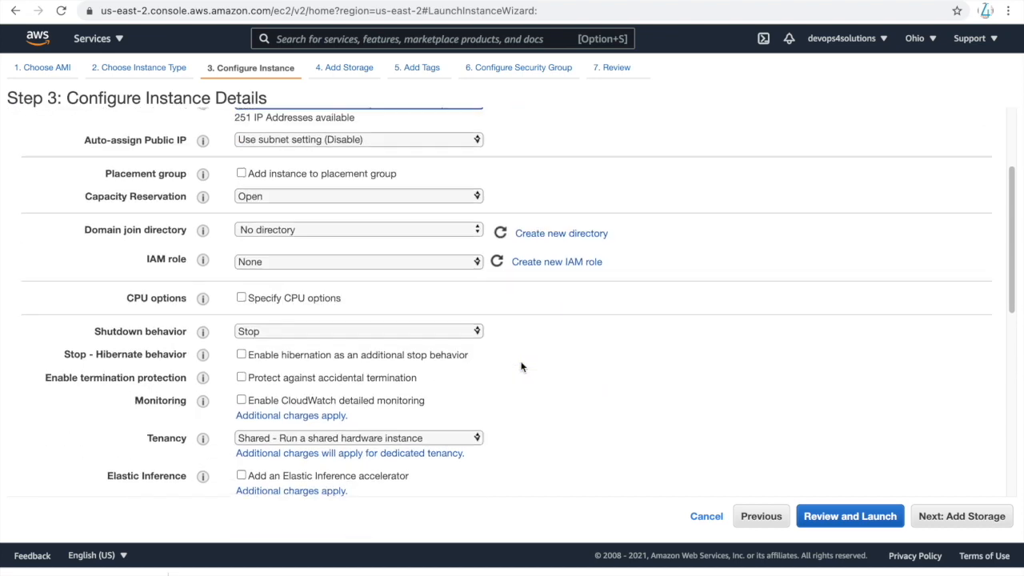
scroll(448, 369, "down", 5)
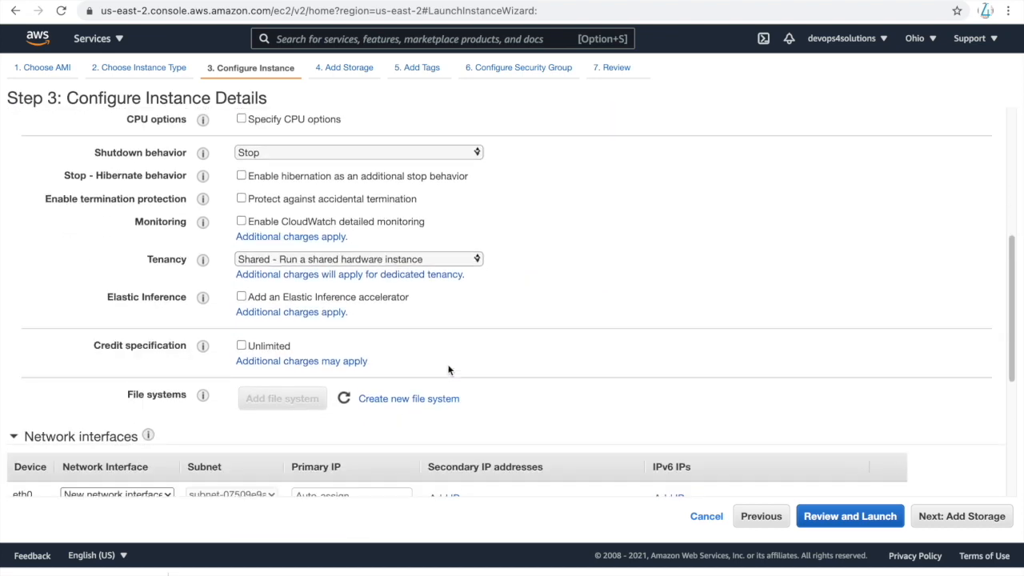
scroll(356, 404, "down", 1)
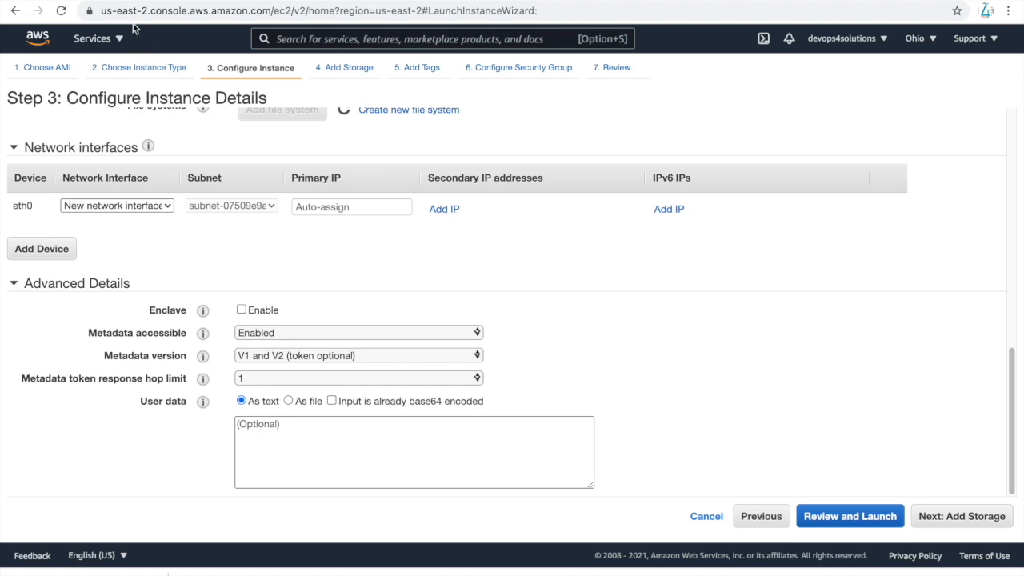
left_click(122, 2)
scroll(543, 387, "down", 4)
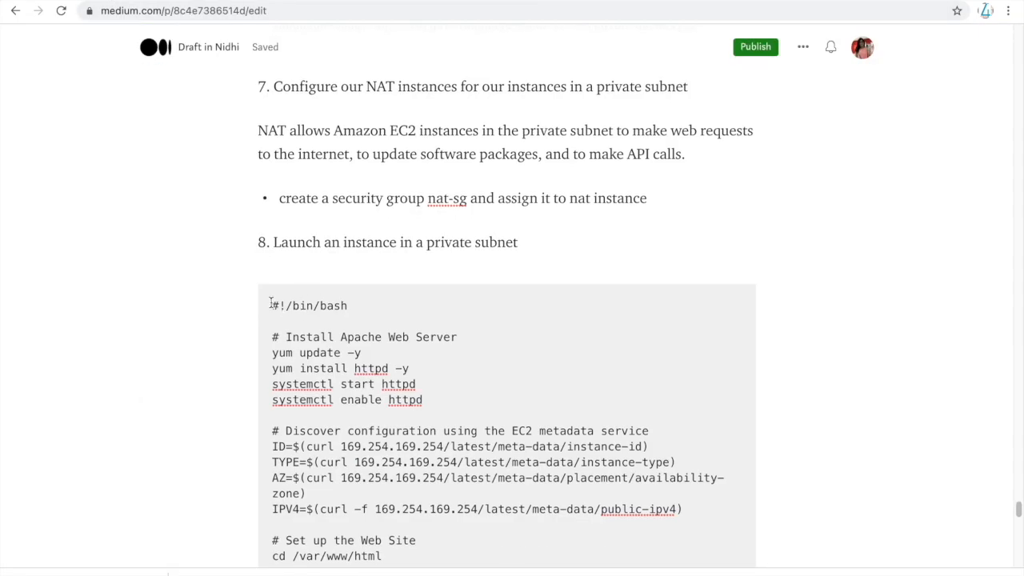
left_click_drag(281, 334, 472, 403)
scroll(570, 422, "down", 2)
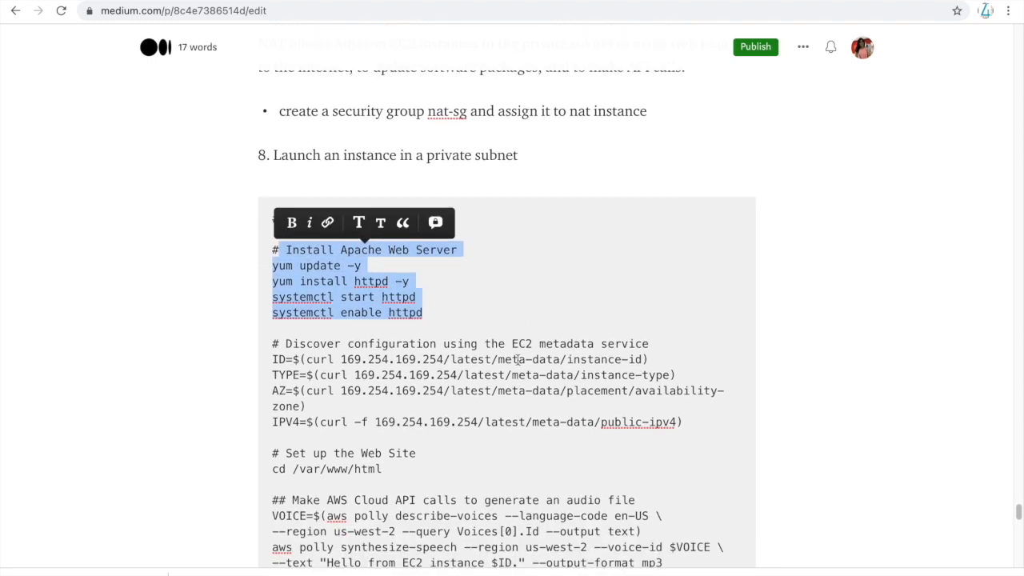
left_click(594, 342)
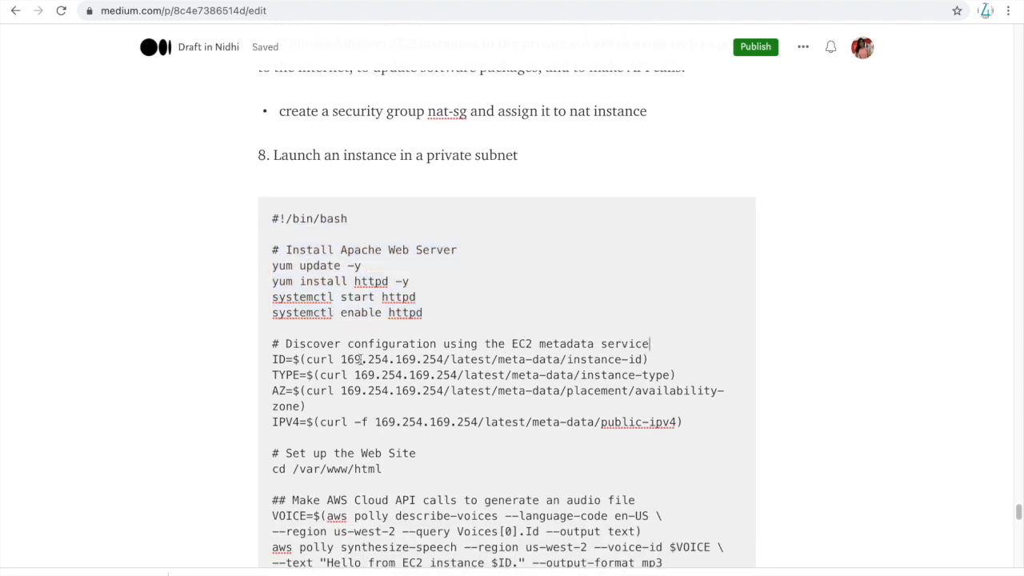
left_click_drag(284, 361, 329, 412)
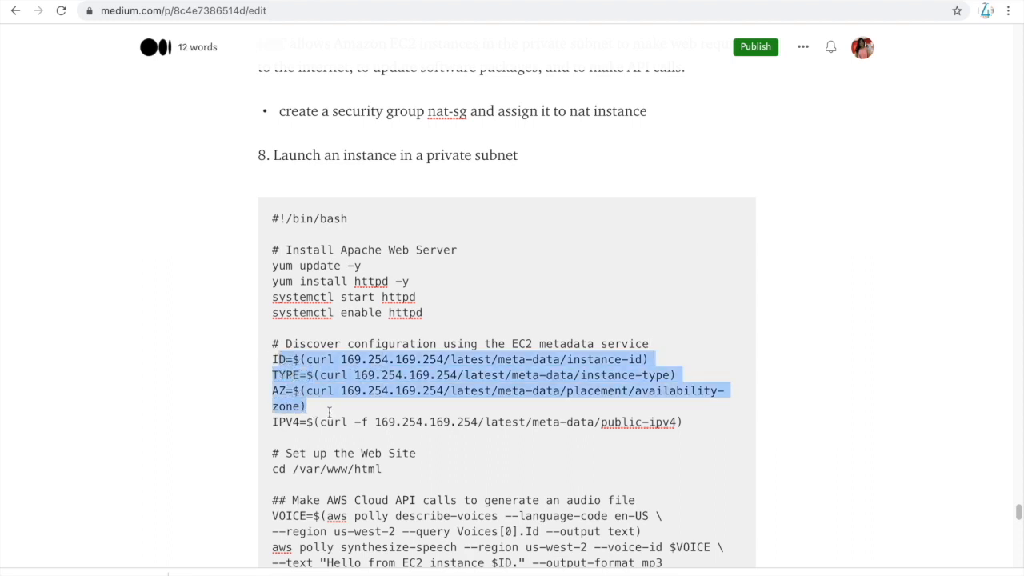
scroll(426, 434, "down", 1)
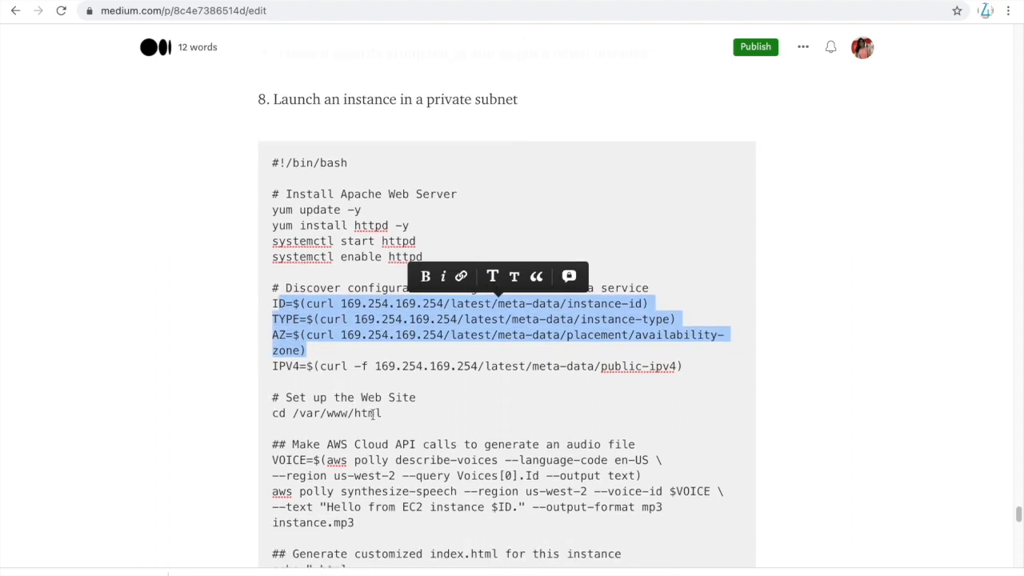
scroll(404, 416, "down", 2)
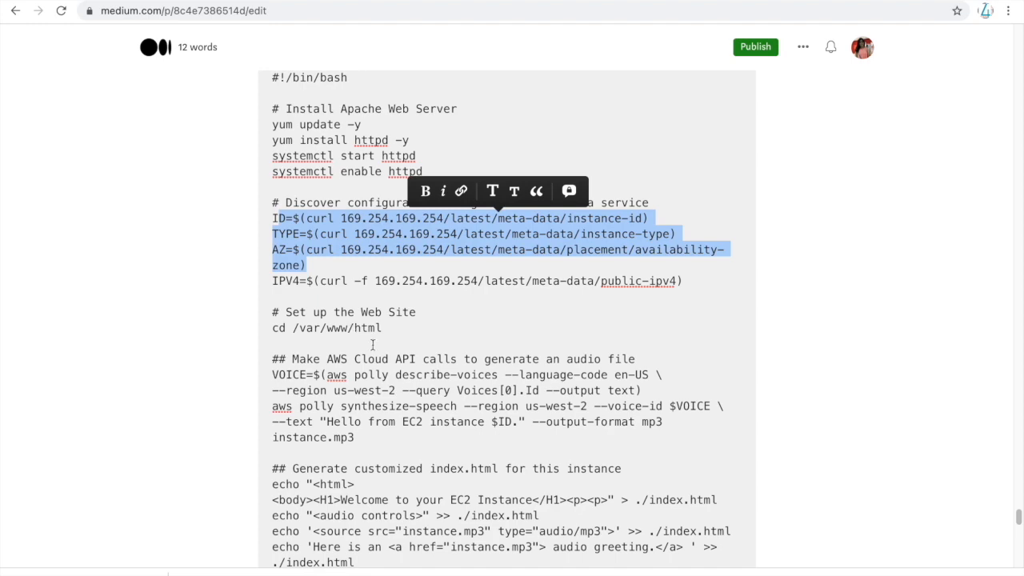
scroll(372, 345, "down", 3)
scroll(368, 356, "up", 5)
left_click_drag(298, 394, 473, 403)
scroll(476, 403, "down", 2)
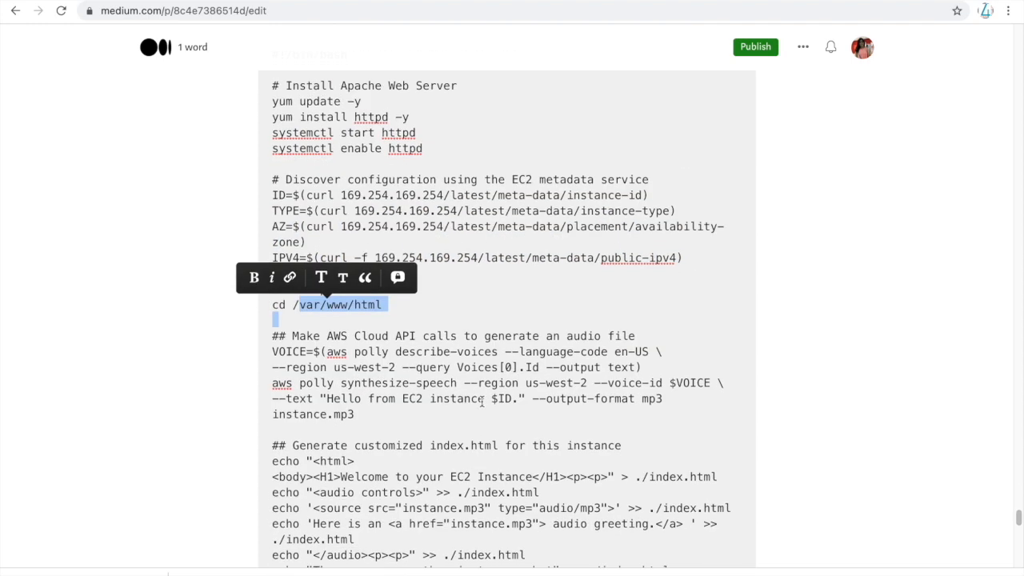
Step: Copy the whole bash script from the Medium draft into the new instance's user data as text
scroll(482, 402, "up", 4)
left_click_drag(272, 335, 544, 235)
scroll(389, 393, "down", 10)
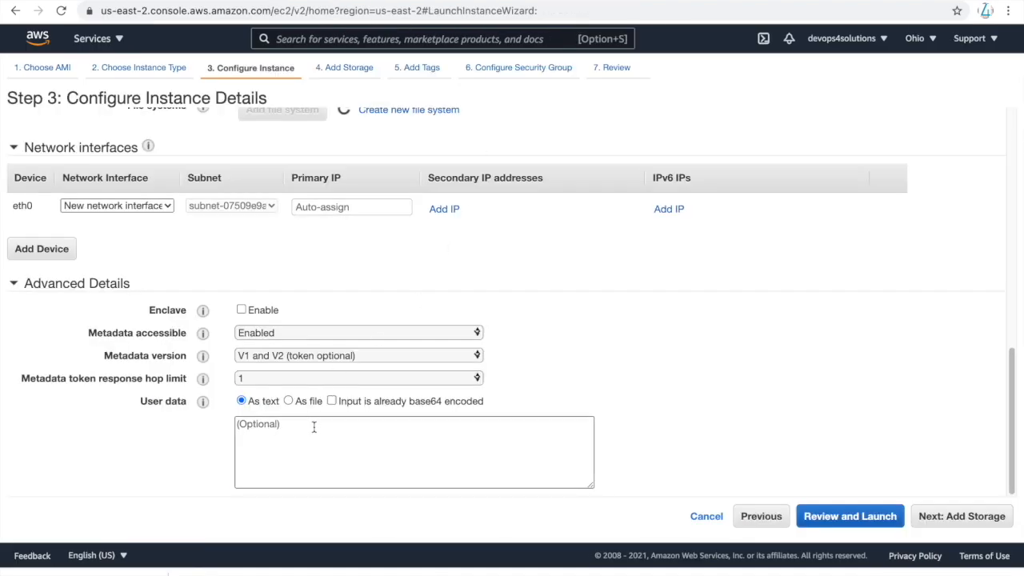
left_click(314, 428)
key("super+v")
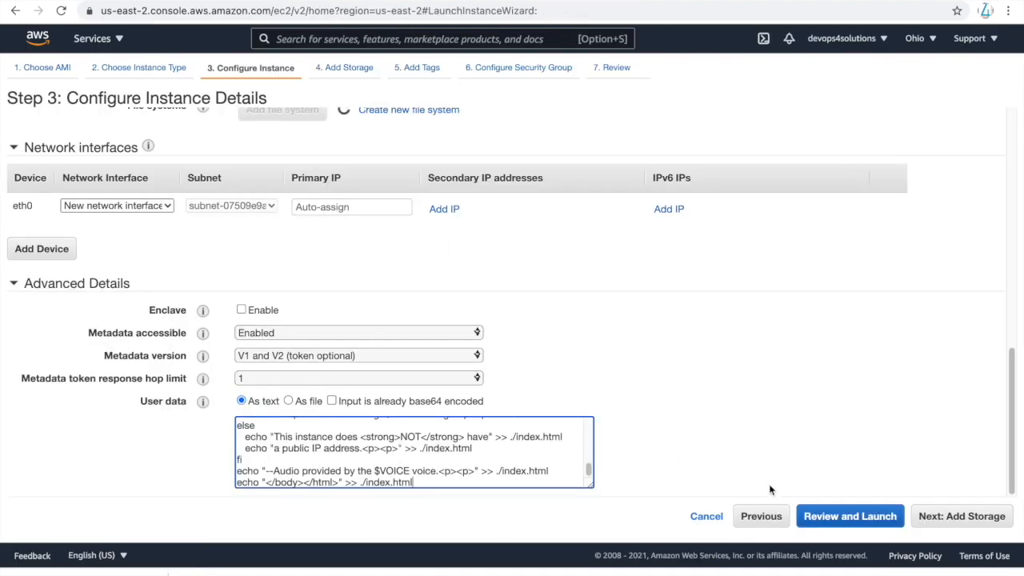
Step: Keep the default storage, add no tags, and name the instance's new security group private-sg
left_click(944, 525)
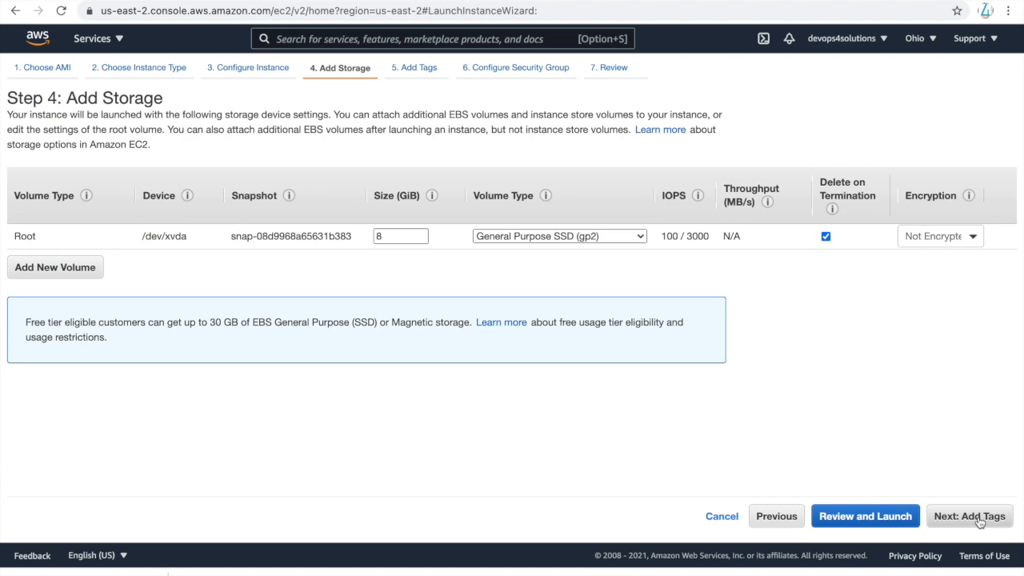
left_click(976, 521)
left_click(966, 519)
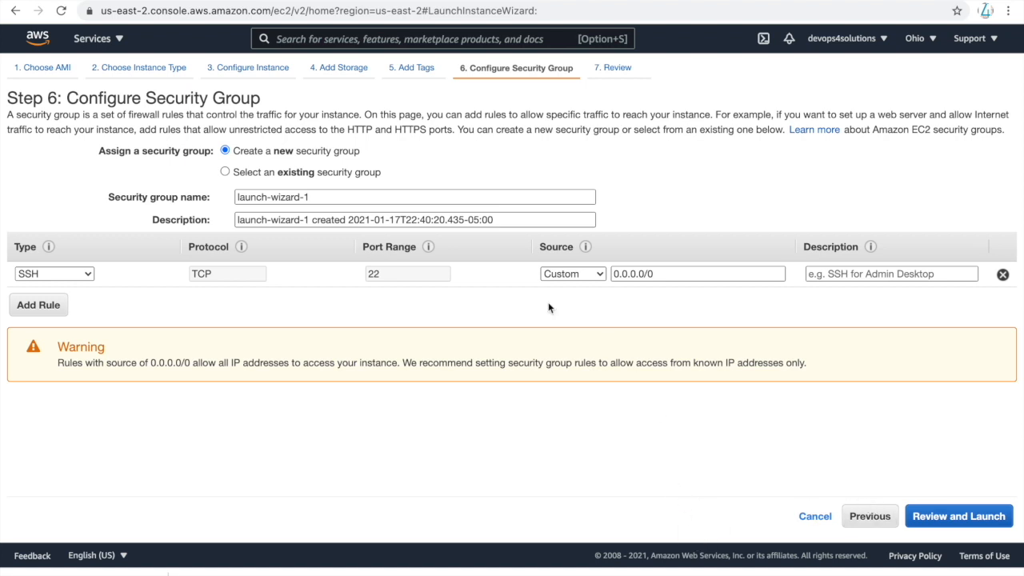
triple_click(301, 197)
type("pribva")
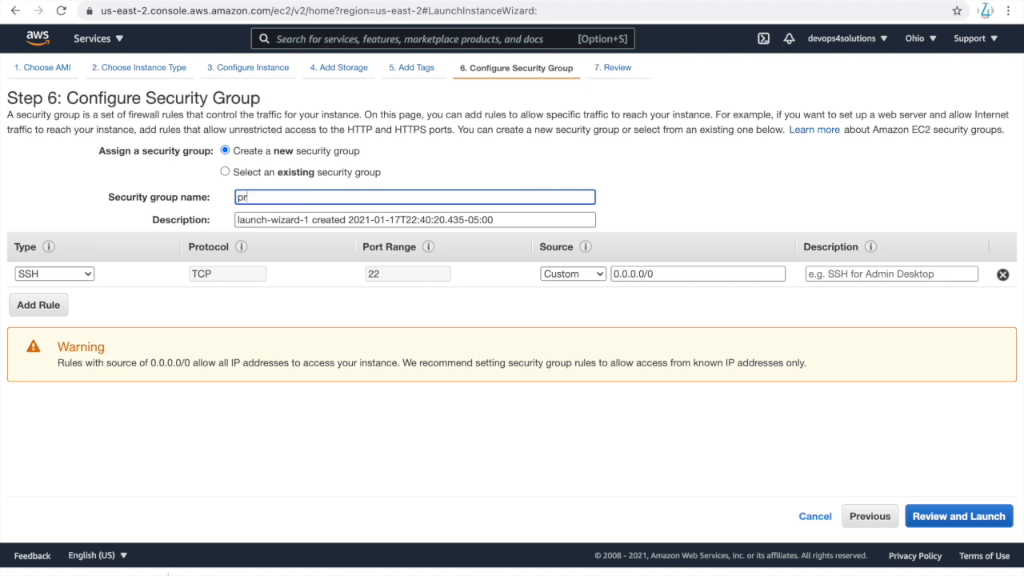
key("BackSpace")
key("BackSpace")
type("vate-sg")
Step: Restrict the SSH rule of private-sg to the custom source security group web-sg
left_click(578, 279)
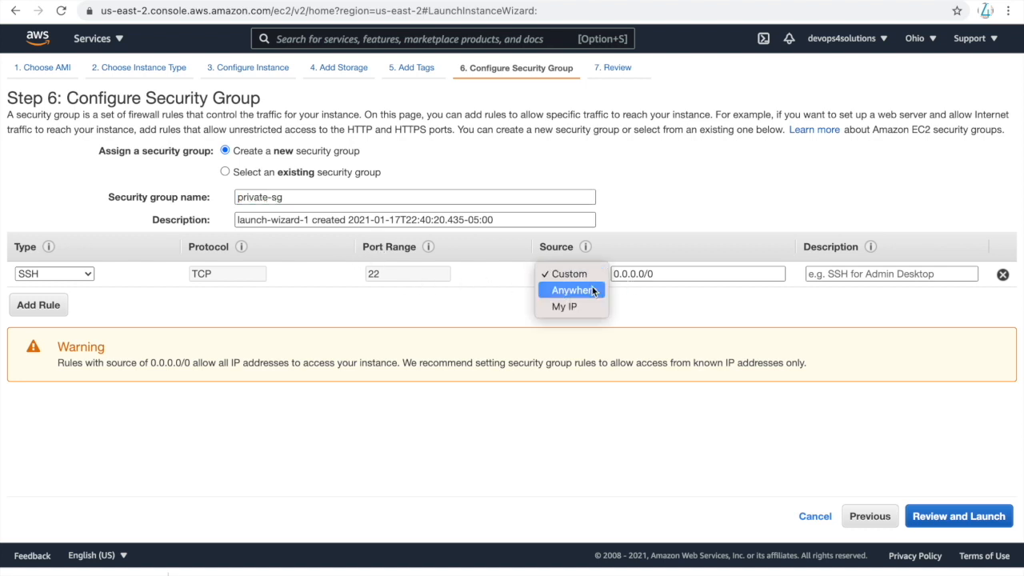
triple_click(635, 273)
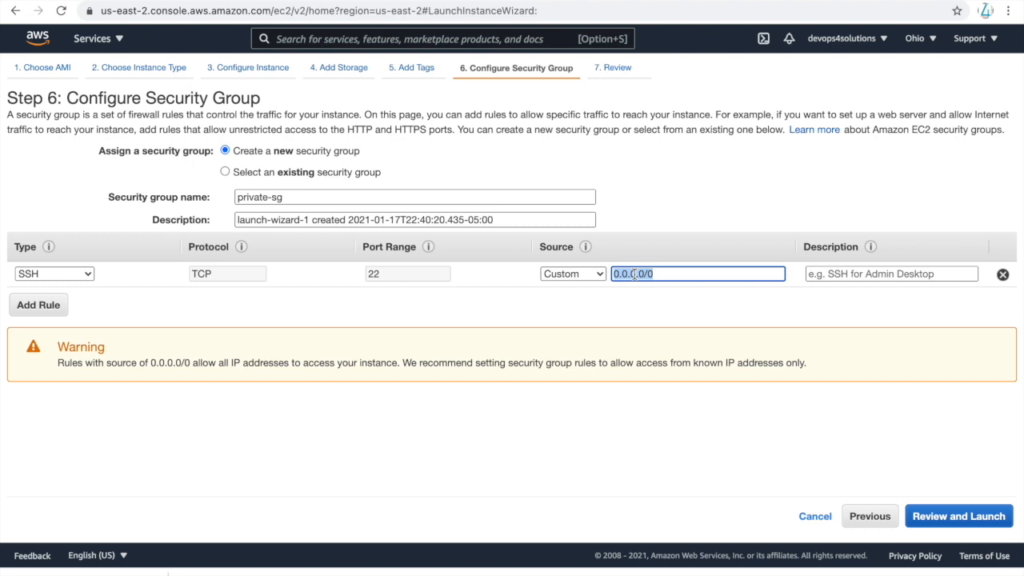
type("web")
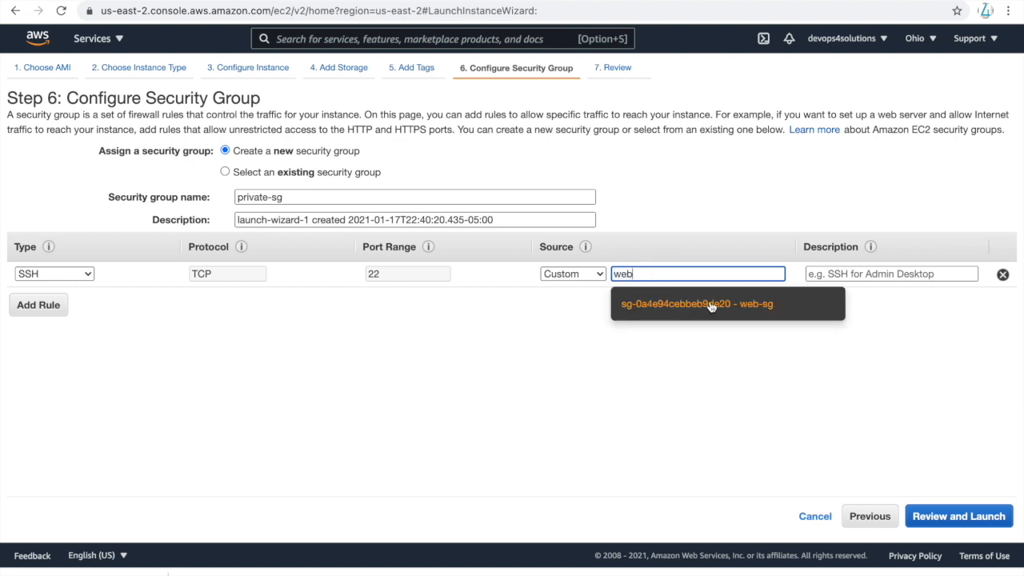
left_click(710, 304)
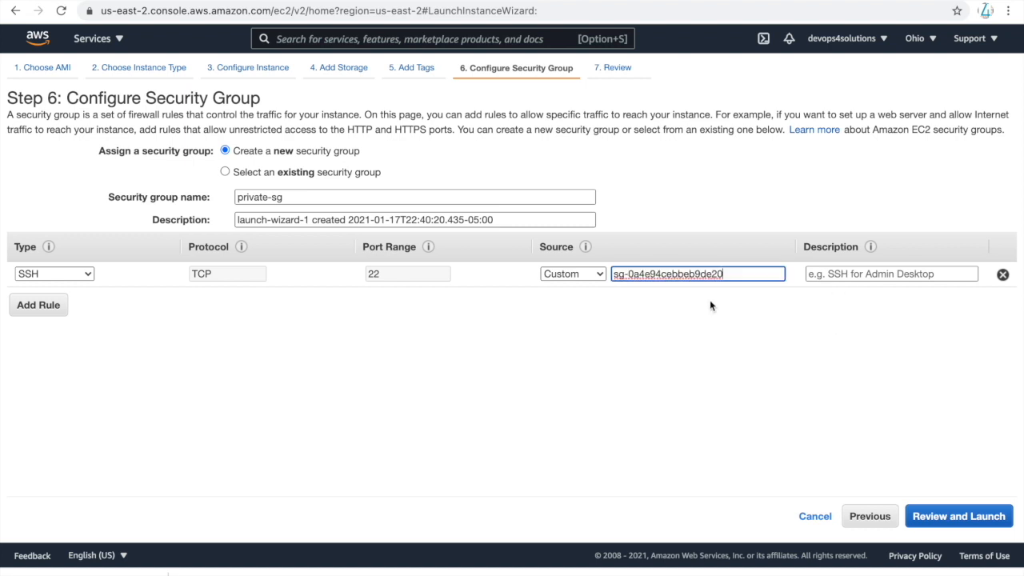
Step: Add an HTTP rule to private-sg with the web-sg security group as its custom source
left_click(45, 307)
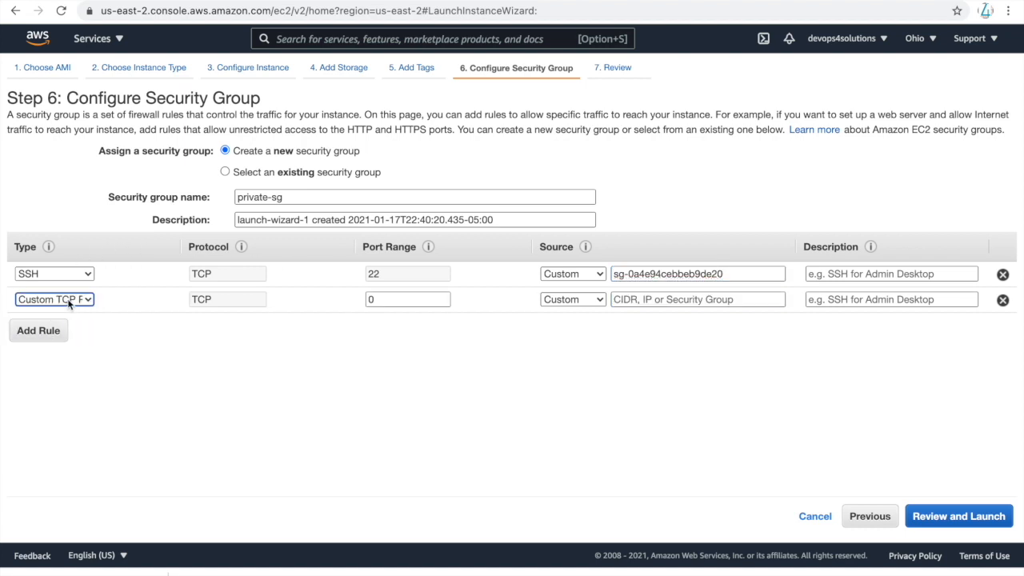
left_click(69, 302)
key("h")
scroll(69, 302, "down", 1)
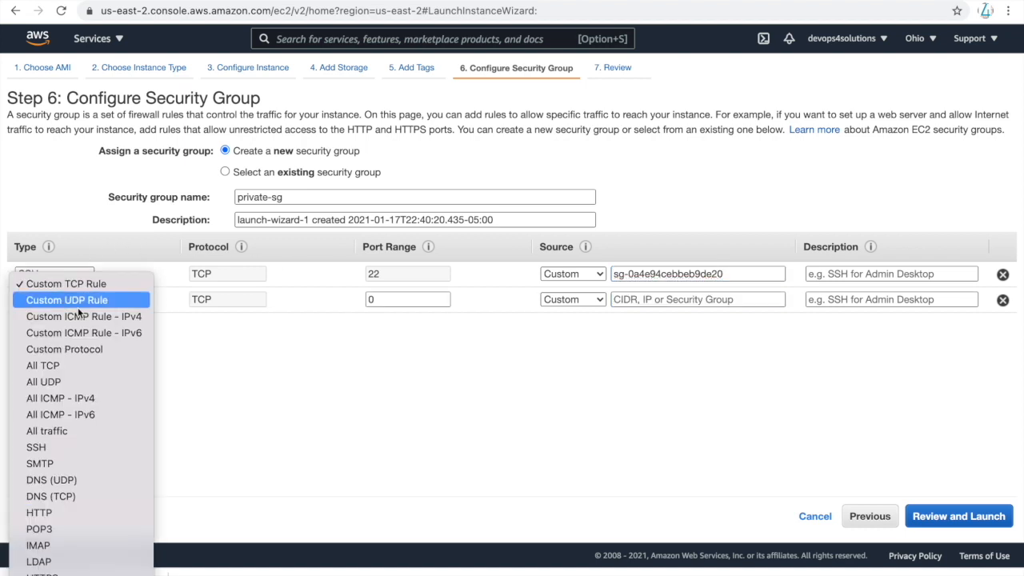
left_click(52, 518)
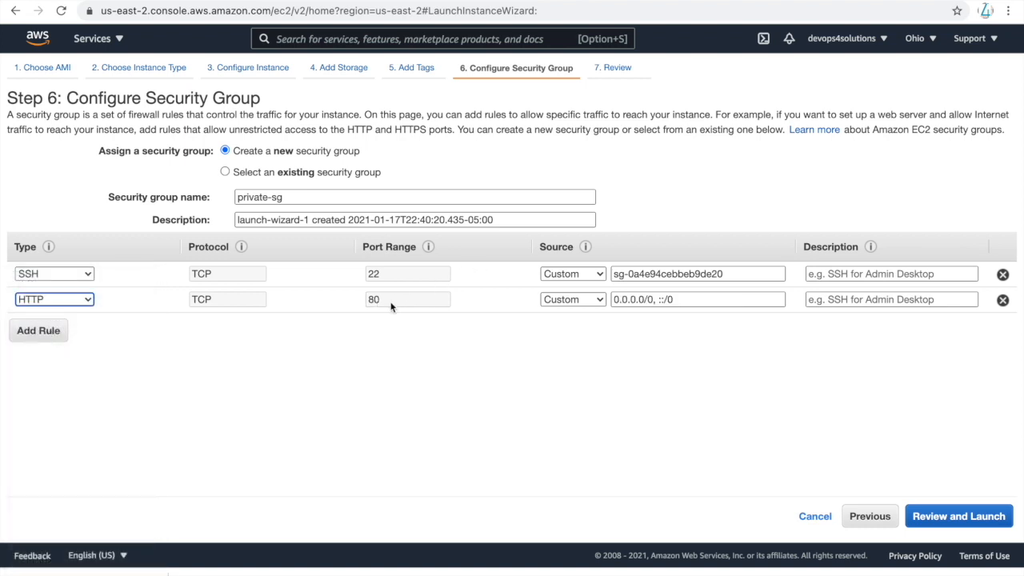
double_click(632, 300)
triple_click(648, 297)
type("we")
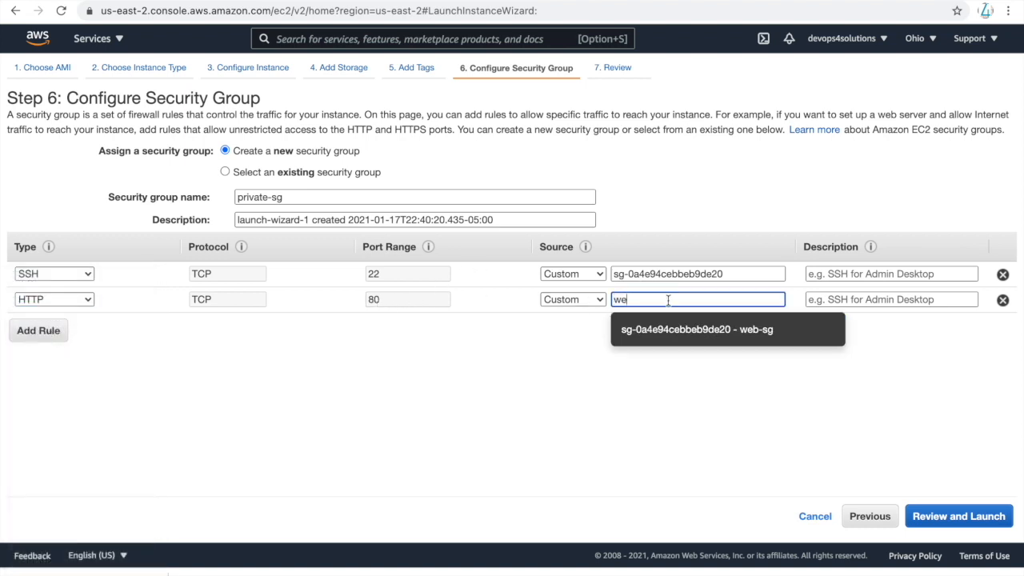
left_click(698, 331)
Step: Review and launch the instance with the existing personal key pair instead of ansible_aut.pem, acknowledging access to its private key file
left_click(983, 518)
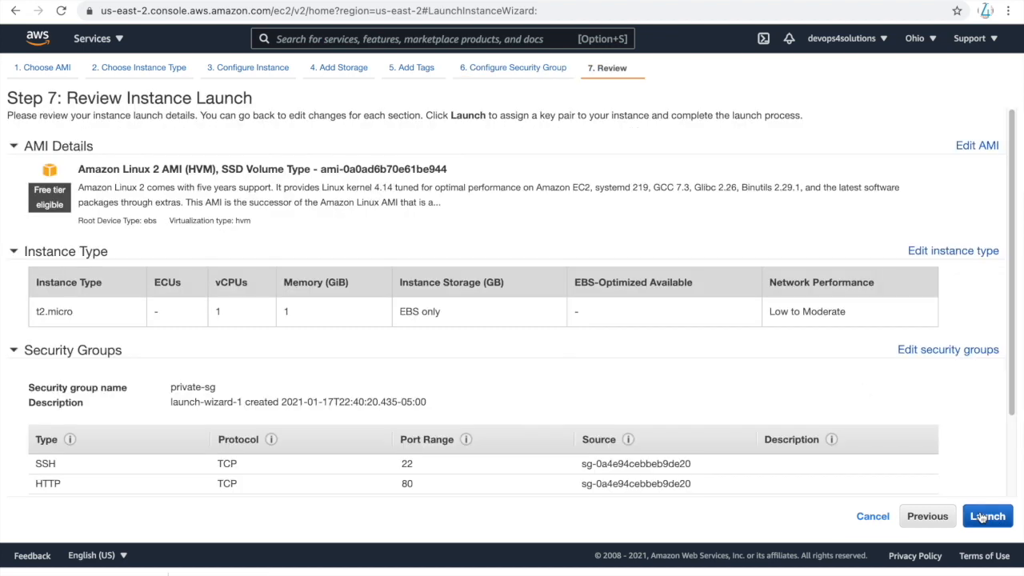
left_click(985, 517)
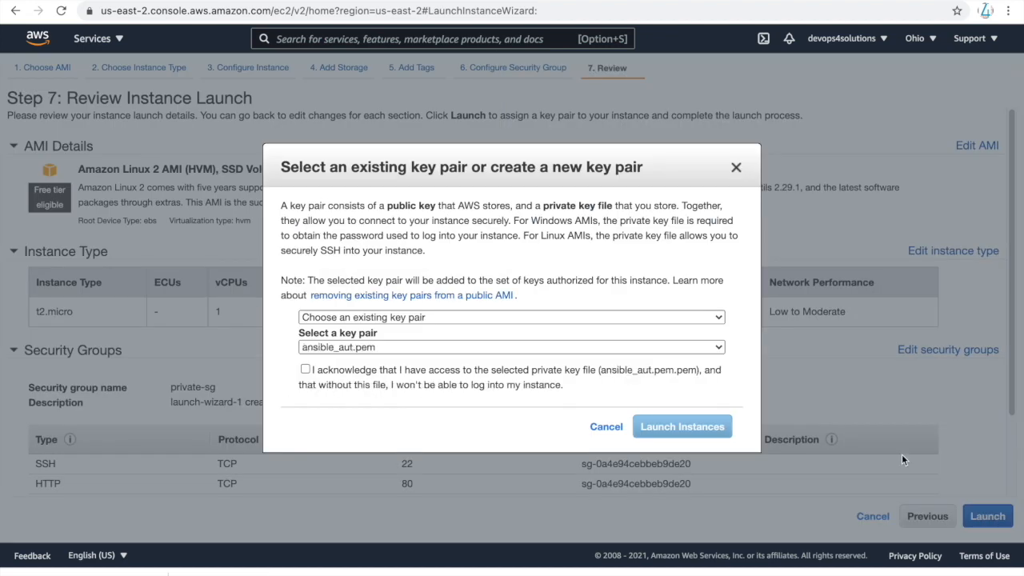
left_click(343, 347)
left_click(334, 382)
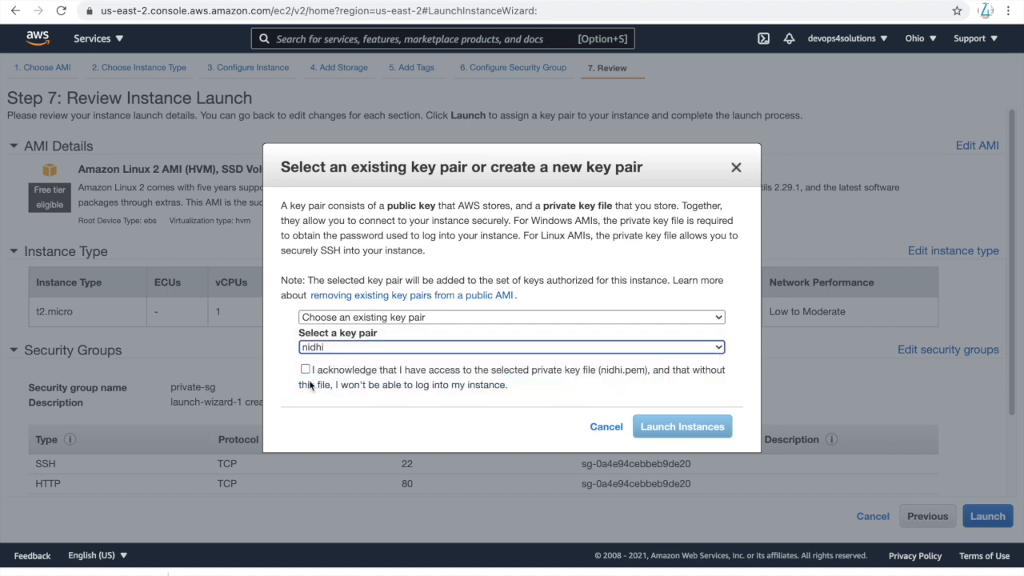
left_click(305, 369)
left_click(674, 427)
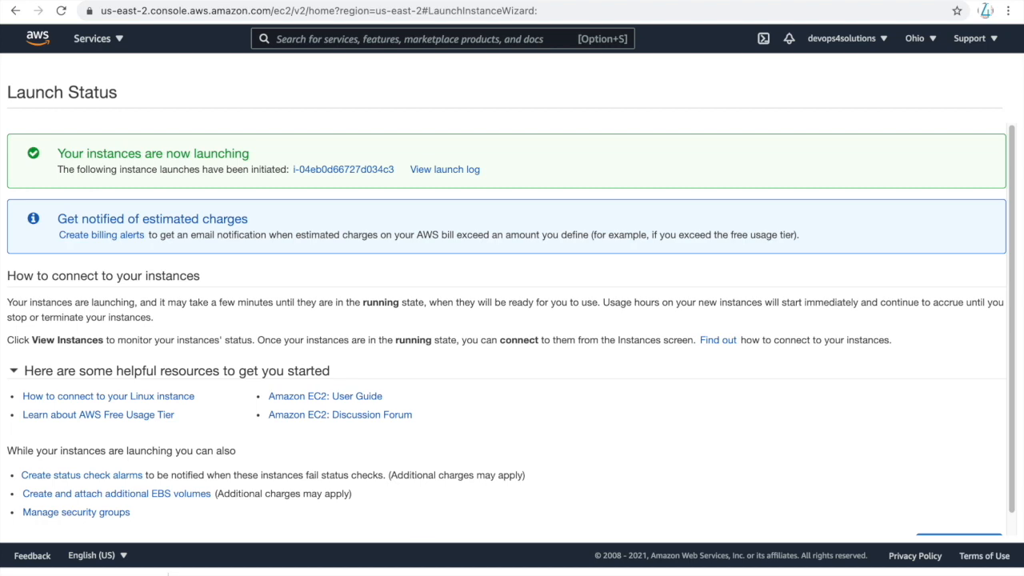
Step: Switch to Terminal, dismiss the window with the old SSH session and open a new terminal window
mouse_move(432, 570)
left_click(535, 568)
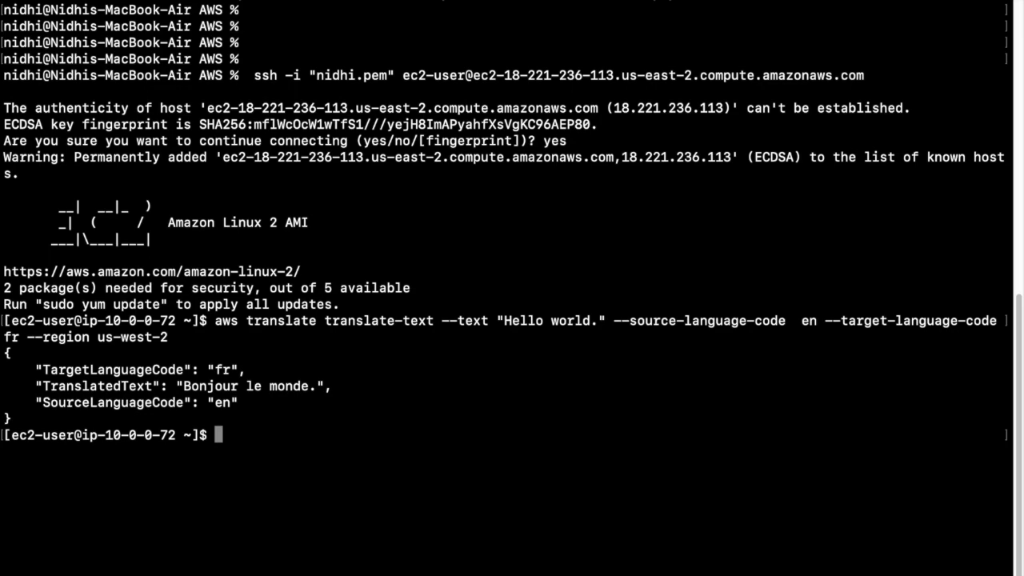
left_click(12, 4)
left_click(539, 349)
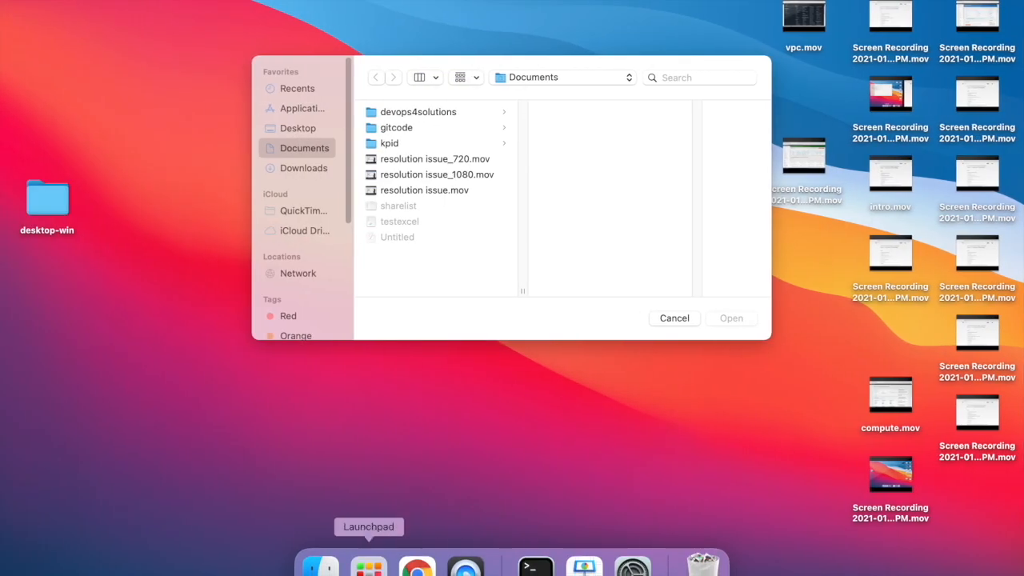
left_click(535, 567)
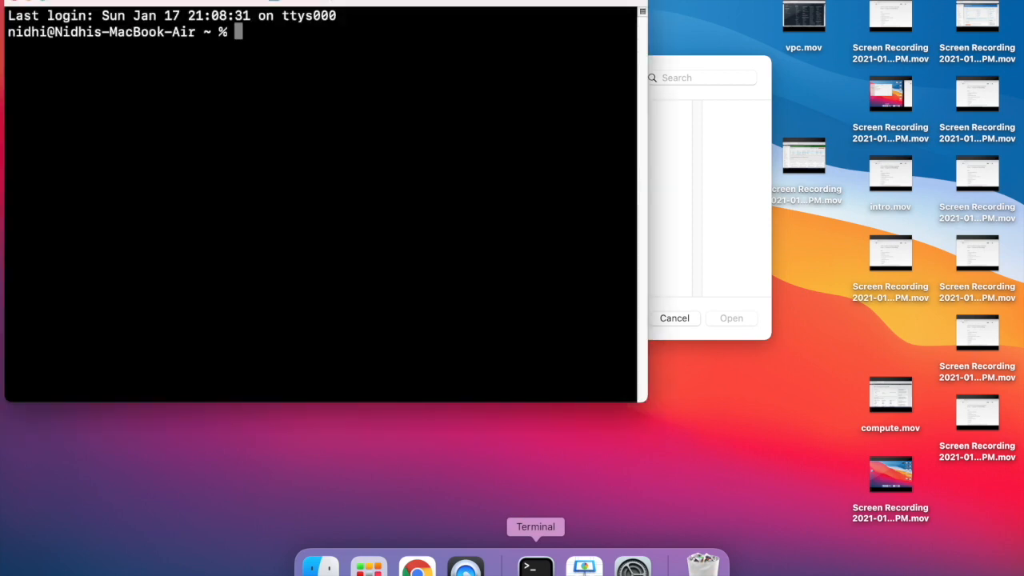
Step: Expand the new Terminal window to full screen and change to the AWS directory
left_click(43, 2)
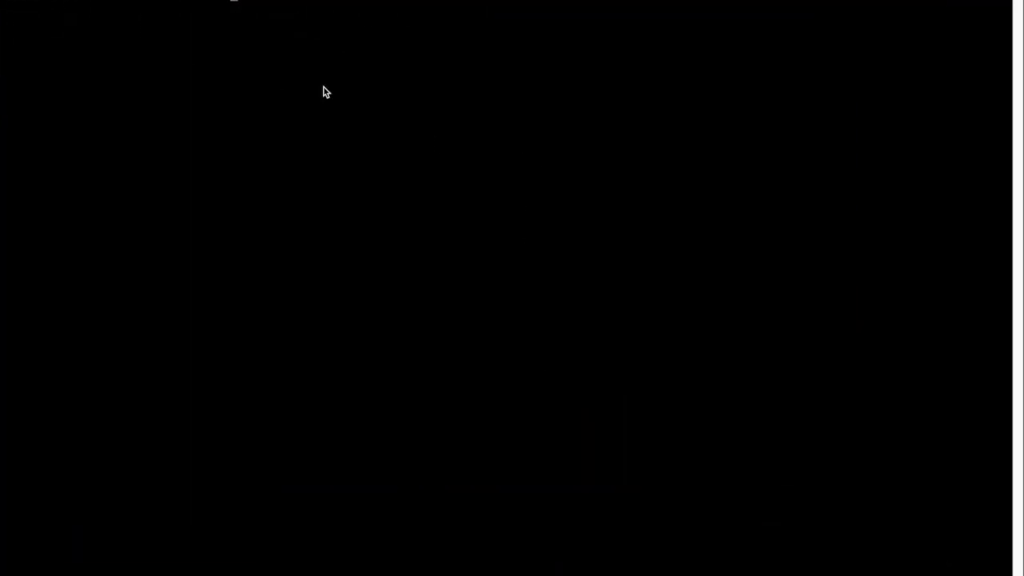
type("cd")
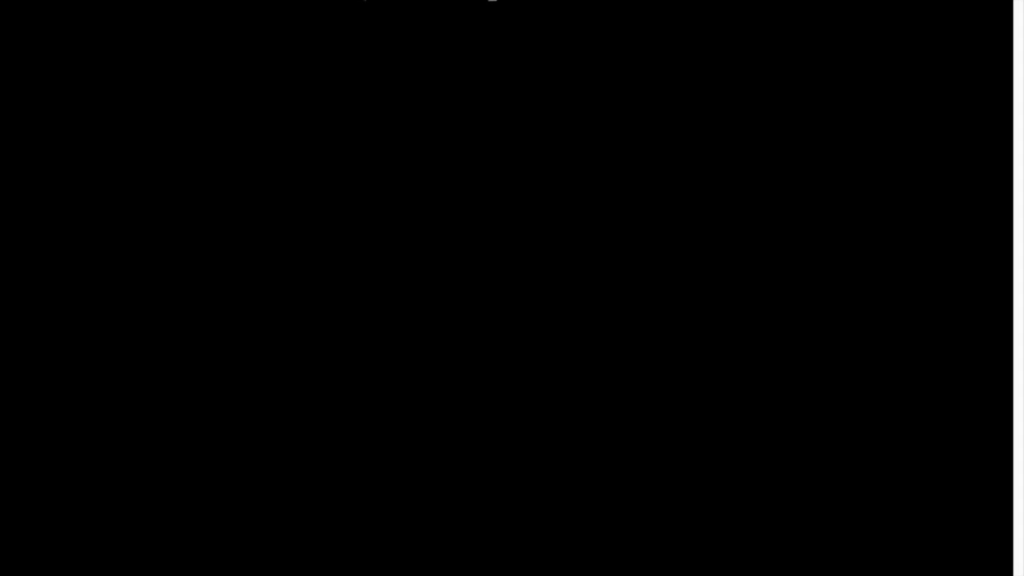
key("Return")
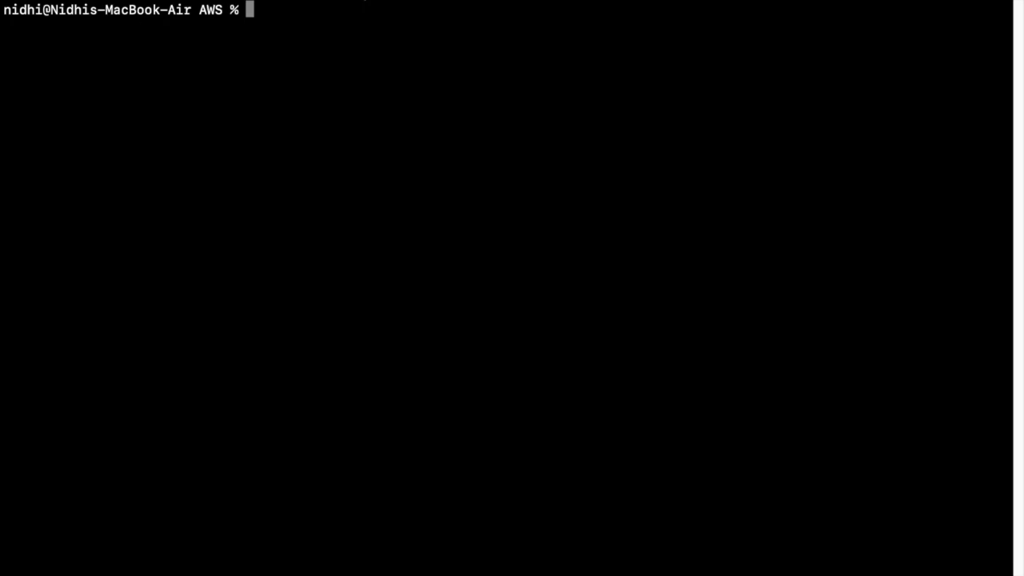
Step: Switch to Chrome, open the instance list and copy the example SSH command from the running webserver instance's connection page
left_click(416, 571)
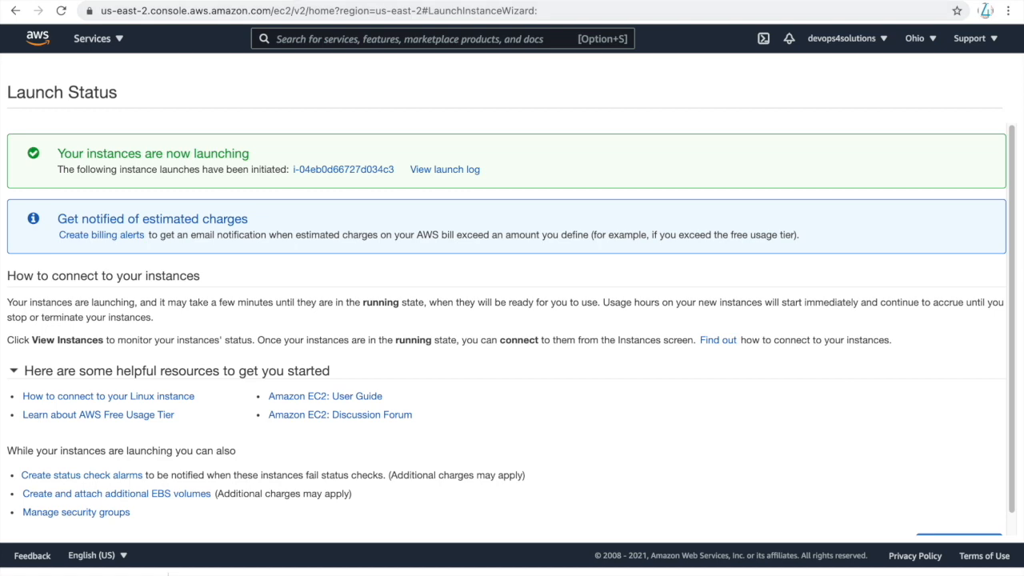
scroll(959, 480, "down", 1)
left_click(963, 526)
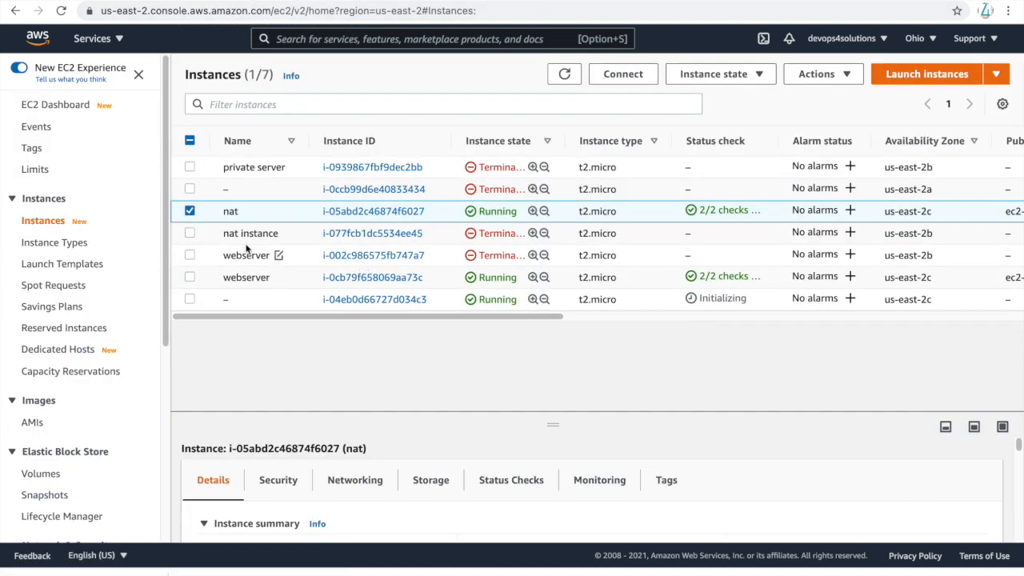
left_click(190, 210)
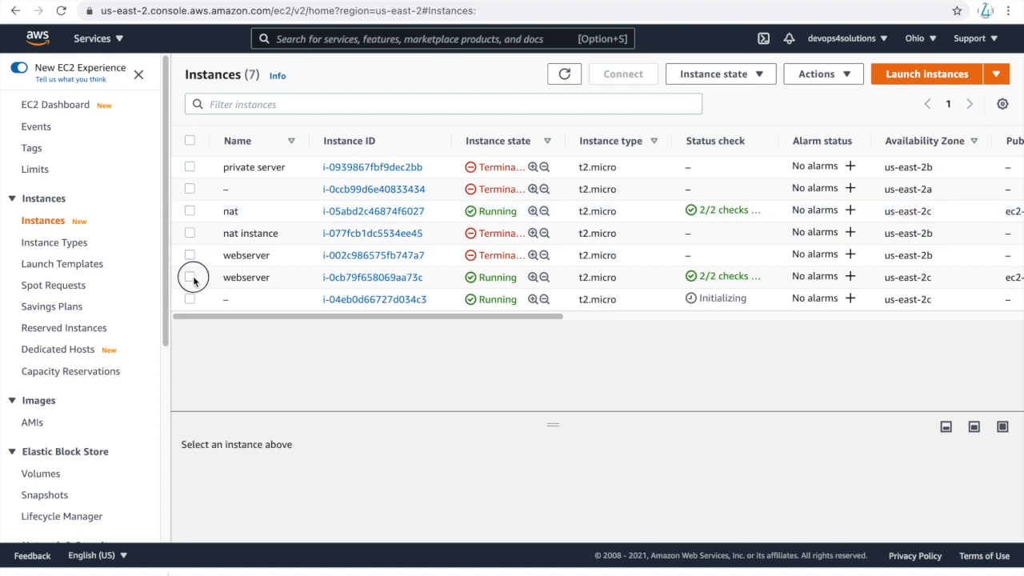
left_click(189, 277)
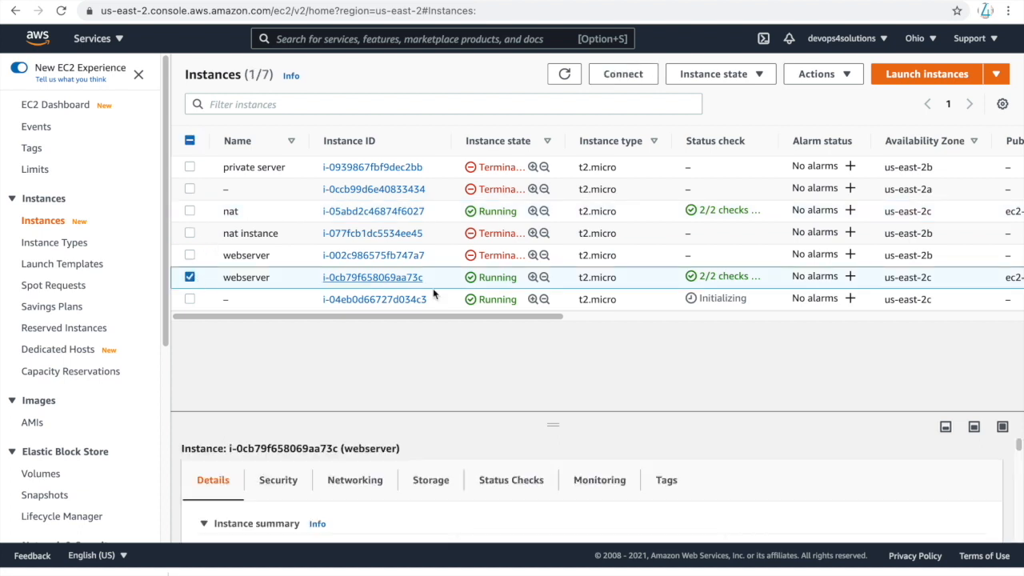
left_click(620, 80)
left_click_drag(111, 412, 524, 414)
key("super+c")
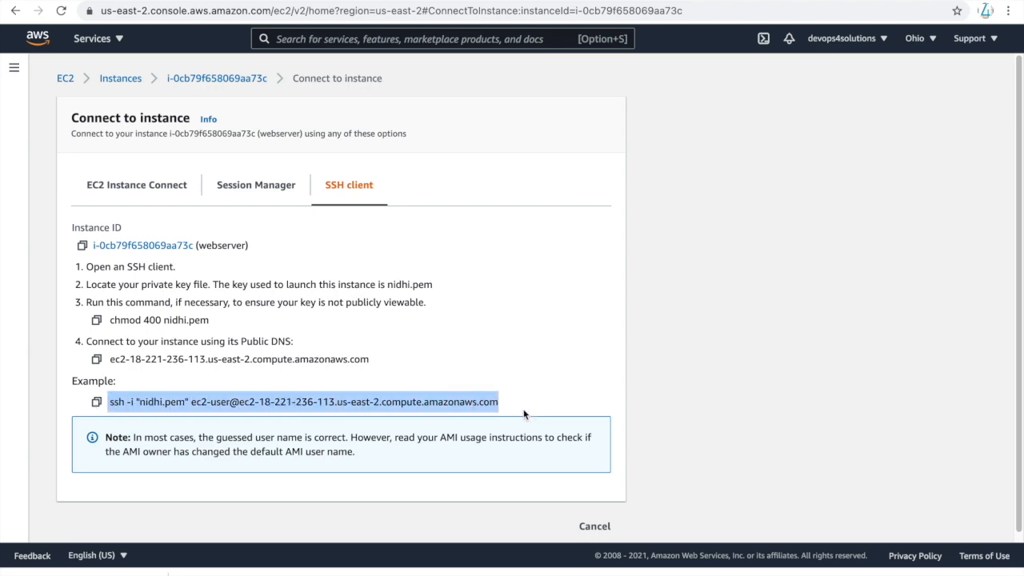
Step: Switch to Terminal and connect to the web server by running the copied SSH command
key("super+Tab")
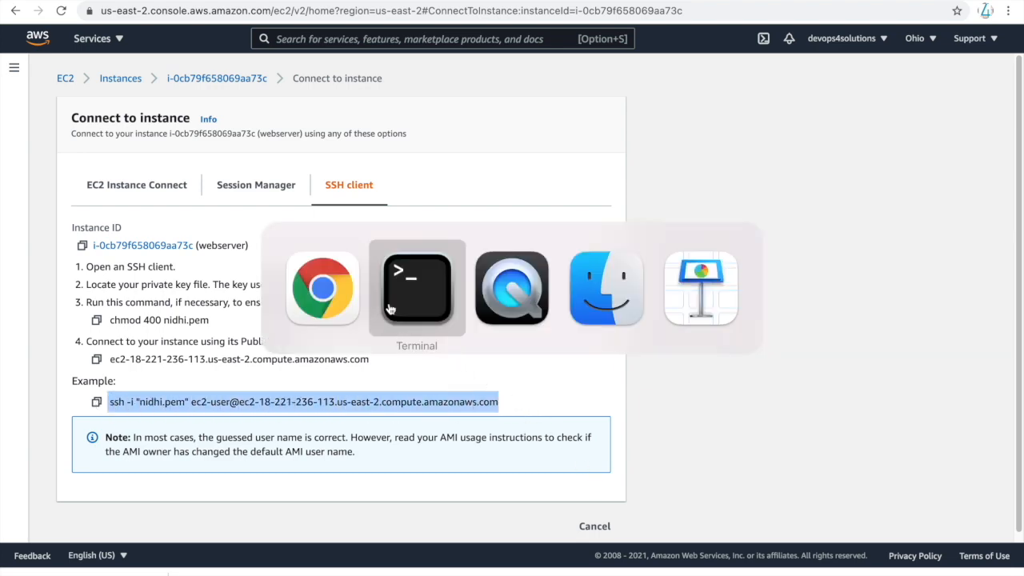
right_click(367, 156)
left_click(397, 179)
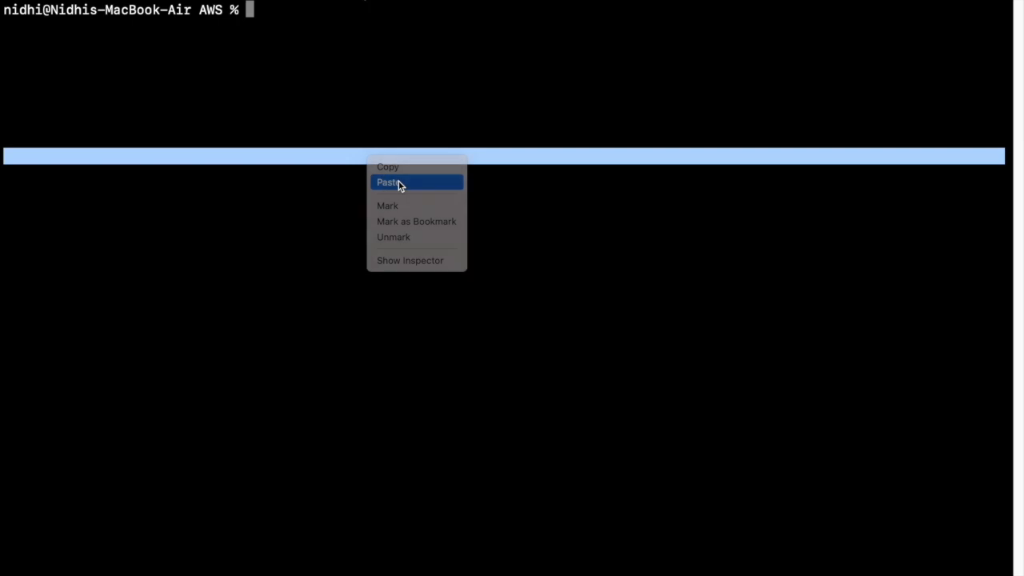
key("Return")
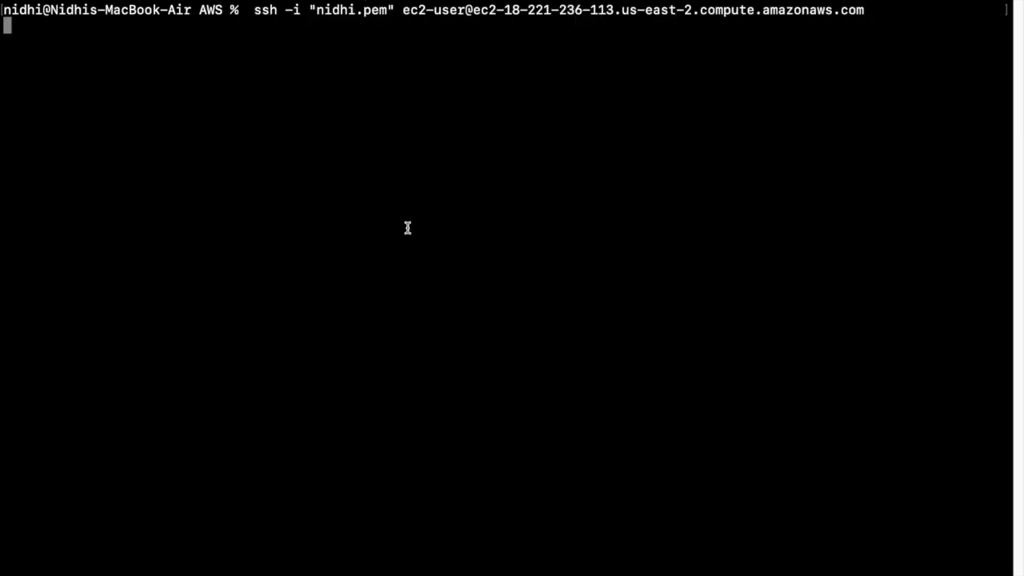
Step: Switch to Chrome, return to the instance list and name the running unnamed instance private
key("super+Tab")
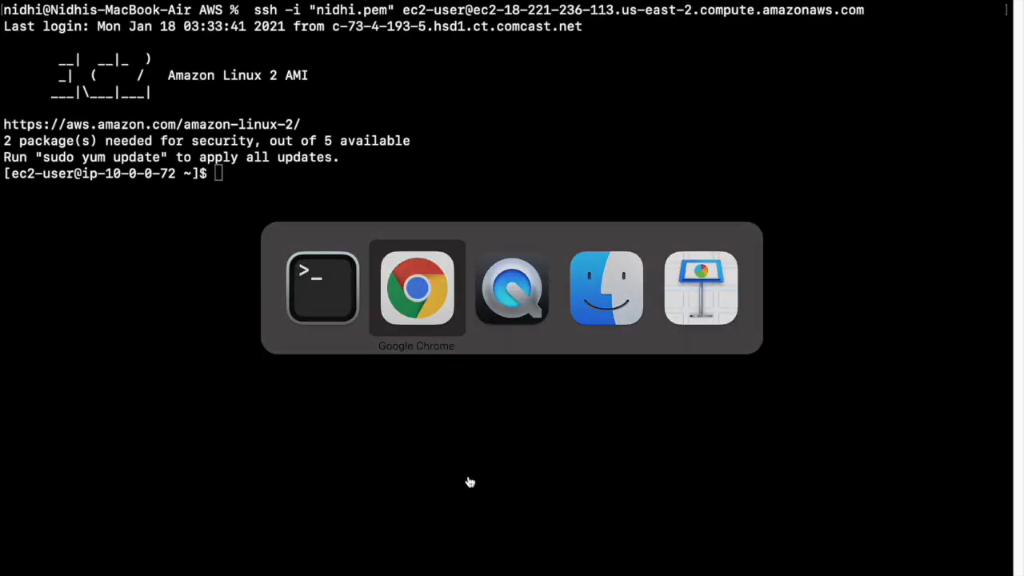
left_click(417, 566)
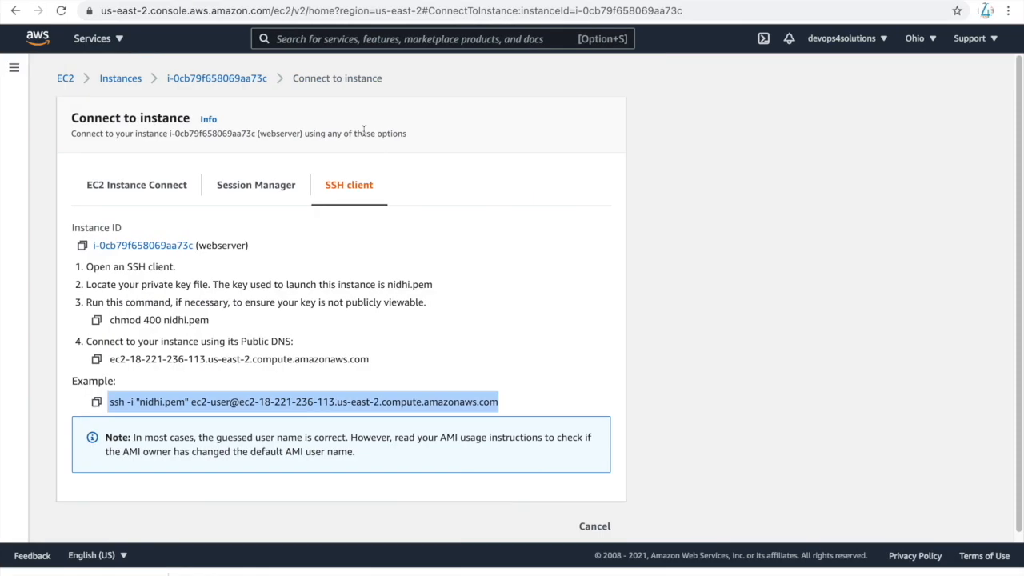
left_click(118, 79)
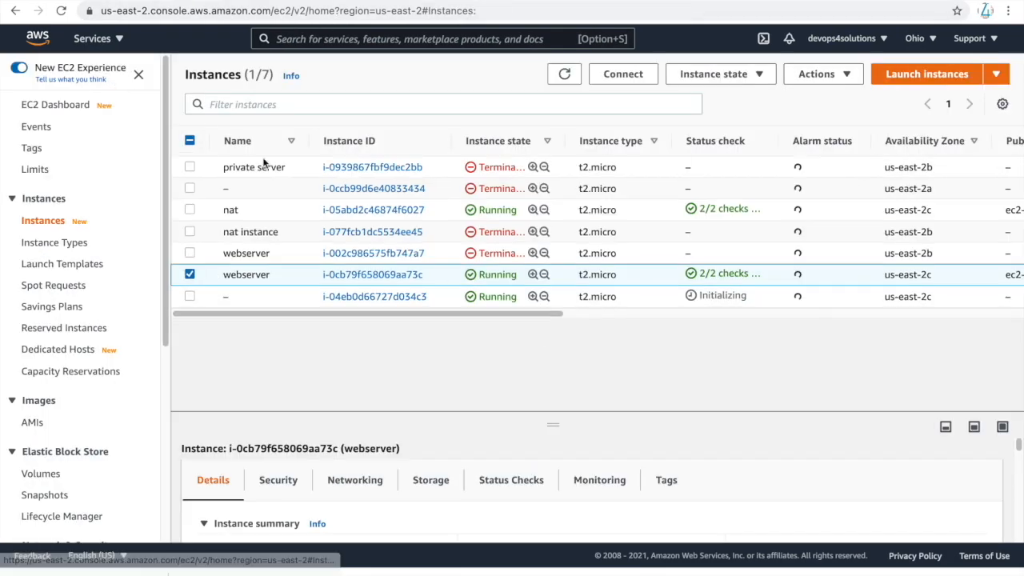
left_click(189, 278)
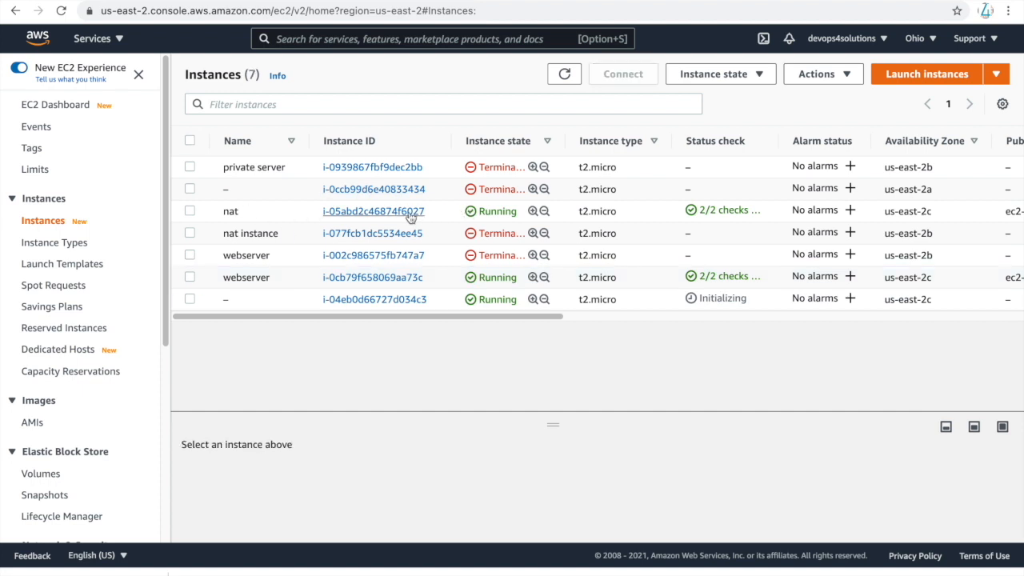
left_click(238, 300)
type("private")
left_click(408, 373)
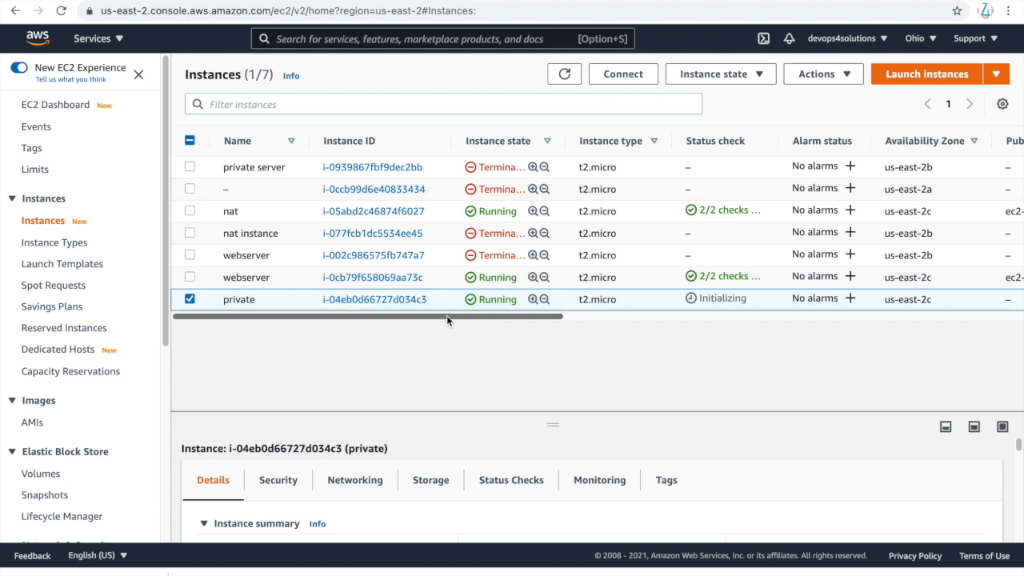
Step: Copy the private instance's private IPv4 address and request 10.0.1.232 with curl from the web server session in Terminal
left_click(384, 299)
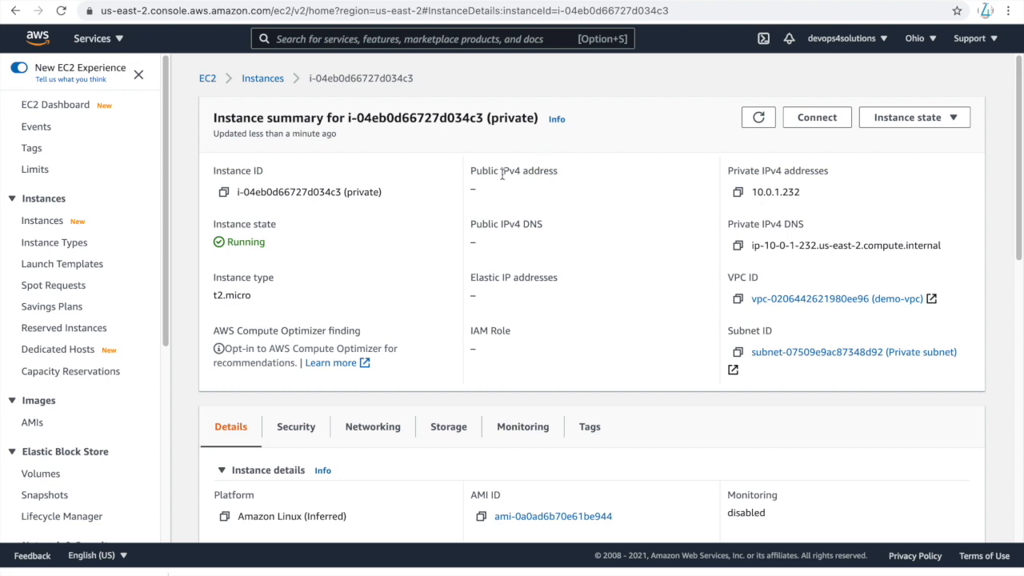
left_click(738, 199)
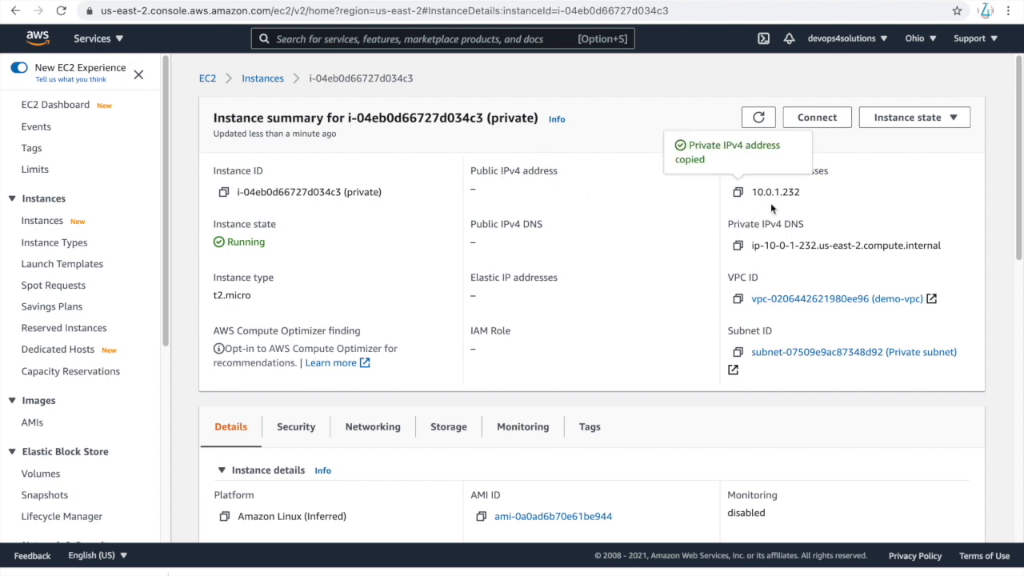
key("super+Tab")
key("super+shift+Tab")
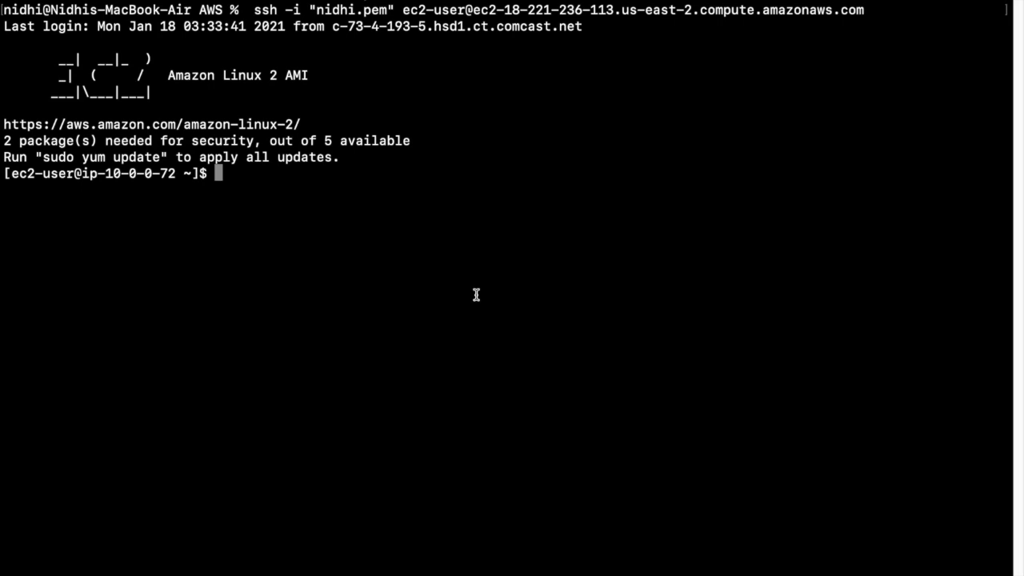
type("curl")
right_click(327, 190)
left_click(357, 210)
key("Return")
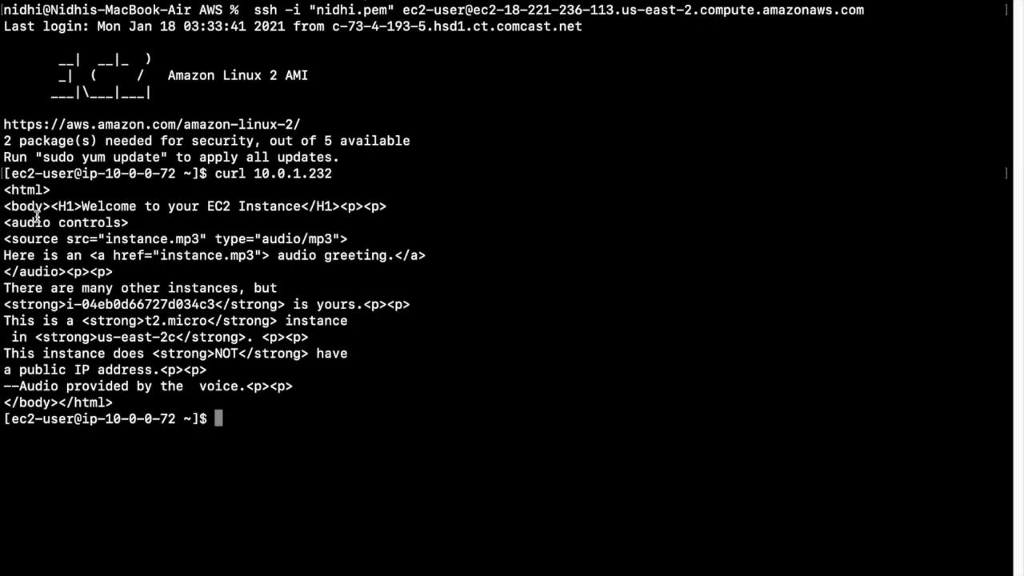
left_click_drag(13, 192, 299, 403)
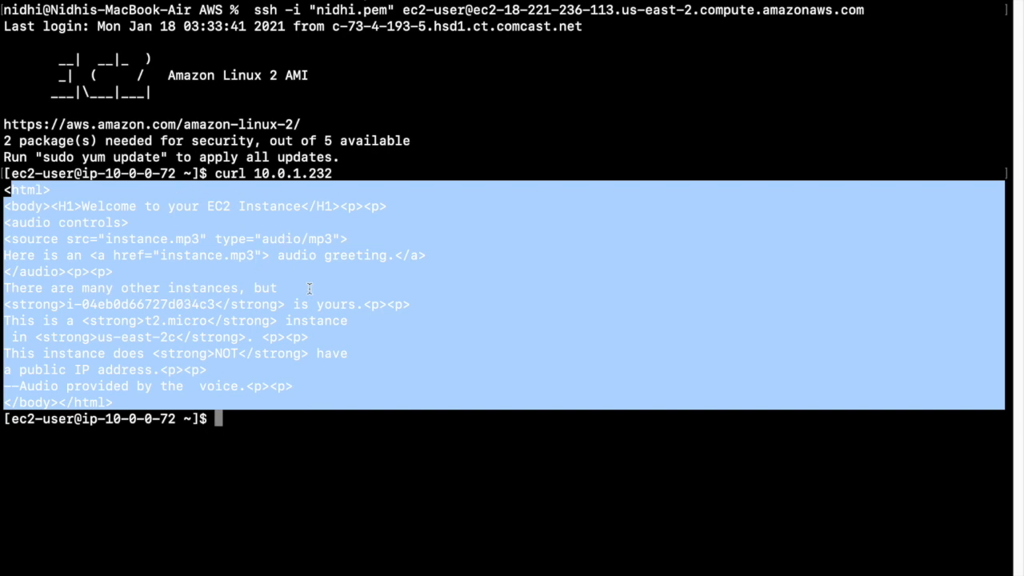
left_click(307, 418)
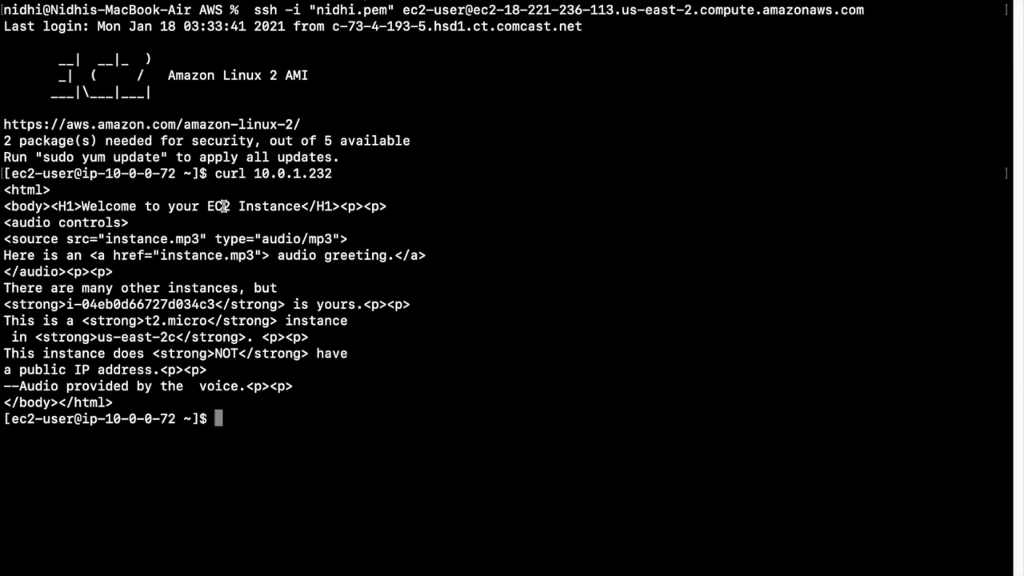
Step: Download 10.0.1.232/instance.mp3 from the private server with curl, using --output to save it as instance.mp3
key("super+Tab")
type("curl")
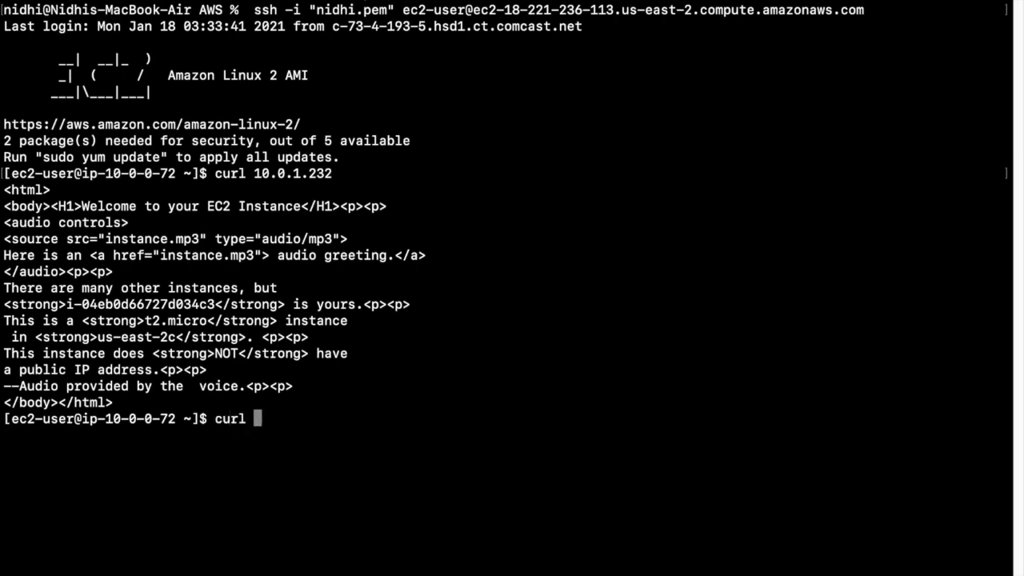
right_click(325, 431)
left_click(356, 453)
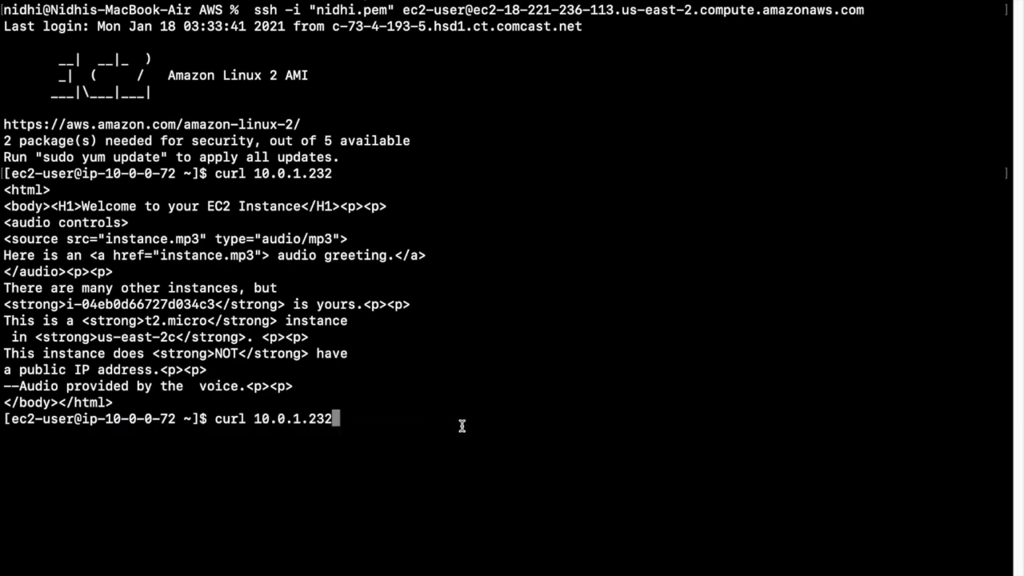
type("/instance")
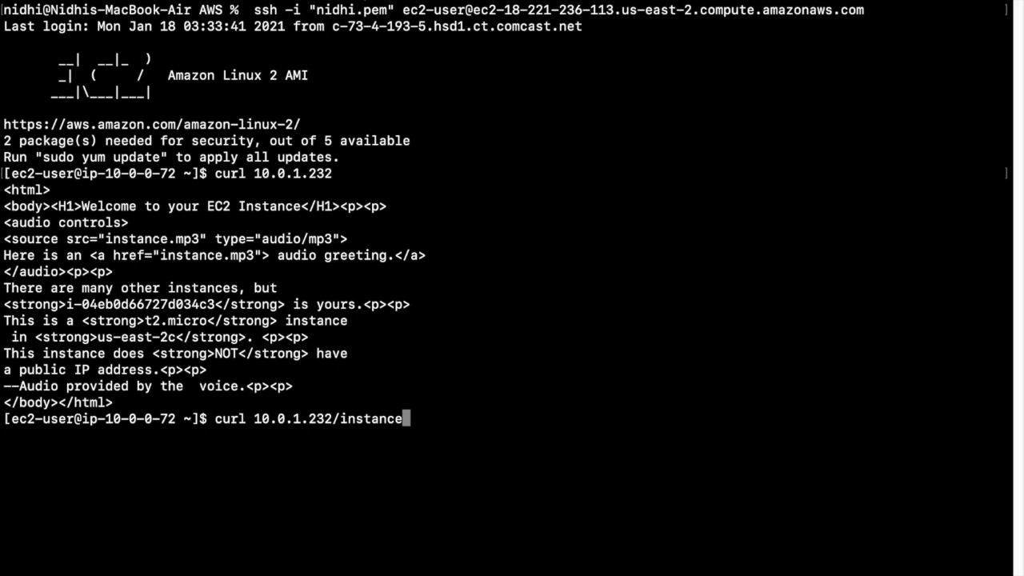
type(".mp3")
type("-")
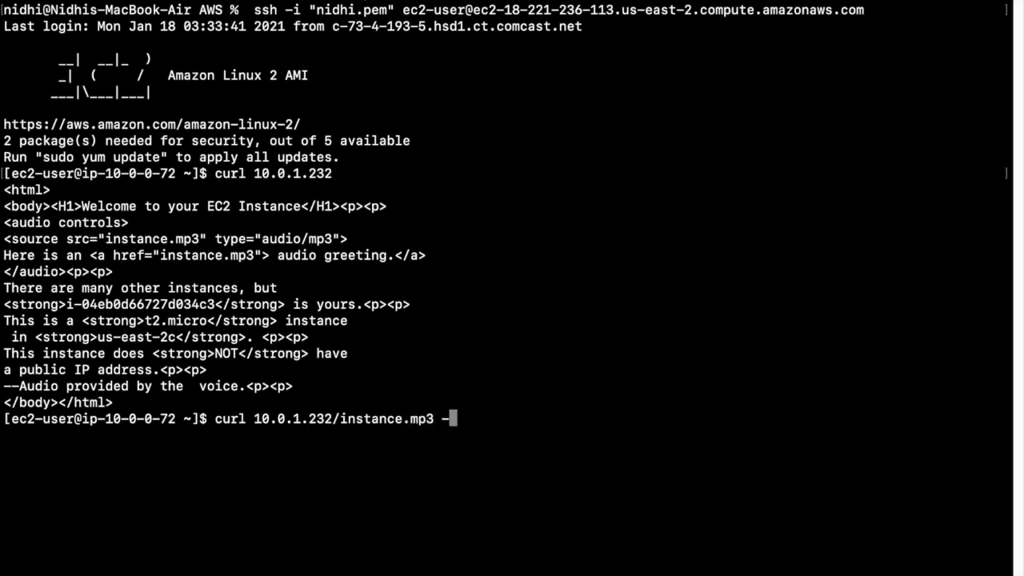
type("-output ")
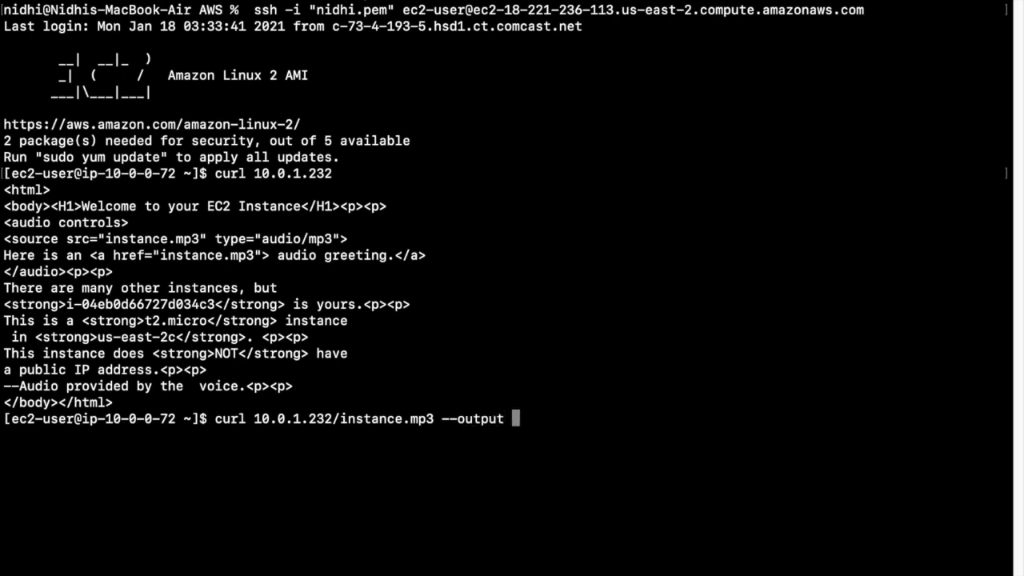
type("instance.")
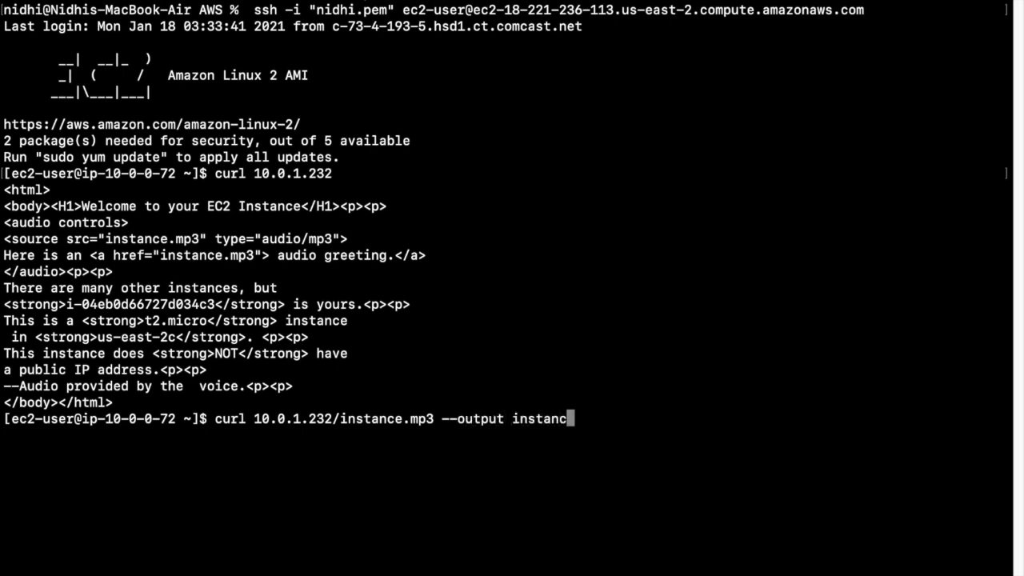
type("mp3")
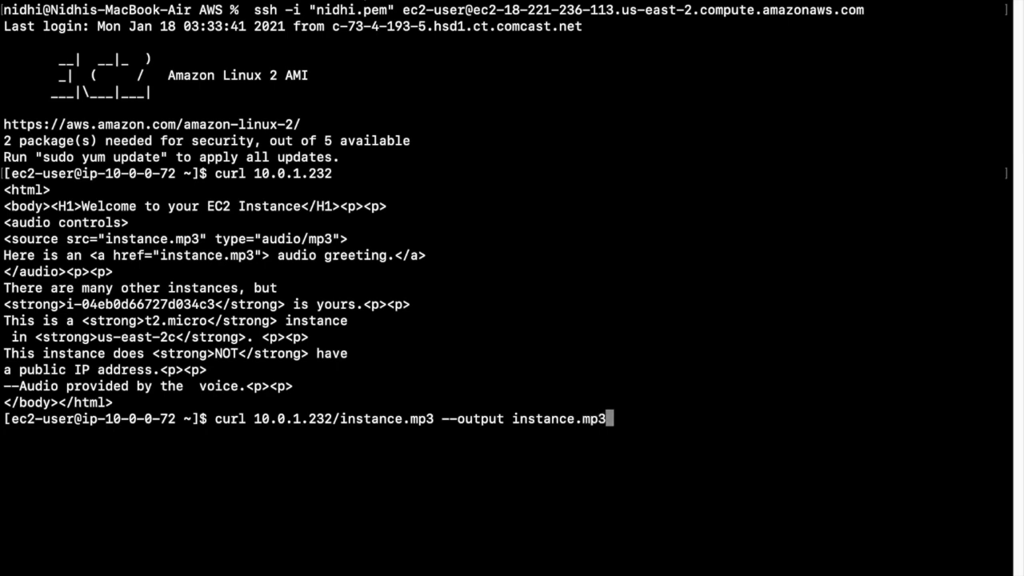
key("Return")
Step: List the files in the web server's home directory and check for instance.mp3
type("ls")
key("Return")
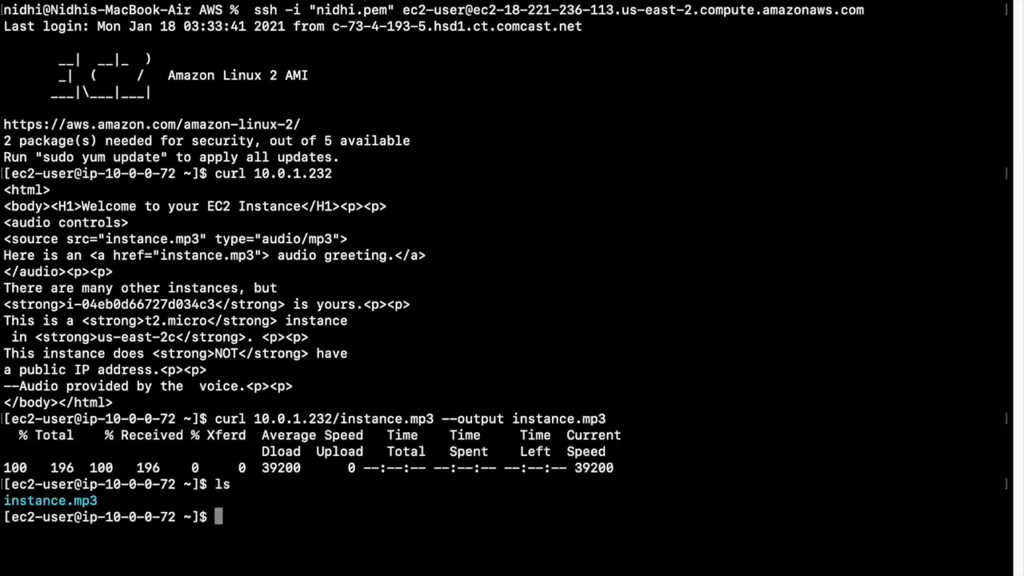
left_click_drag(98, 501, 3, 501)
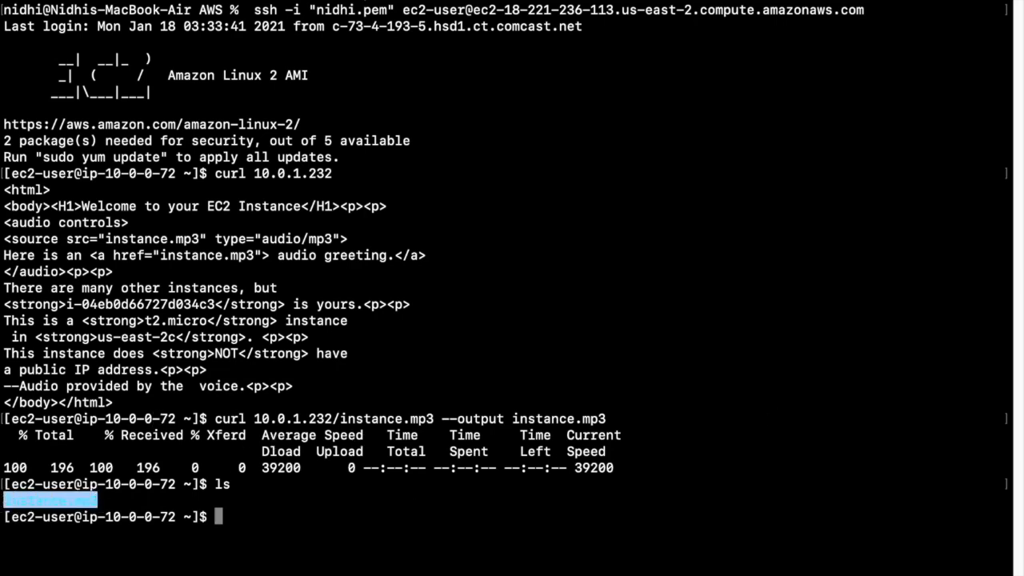
left_click(357, 509)
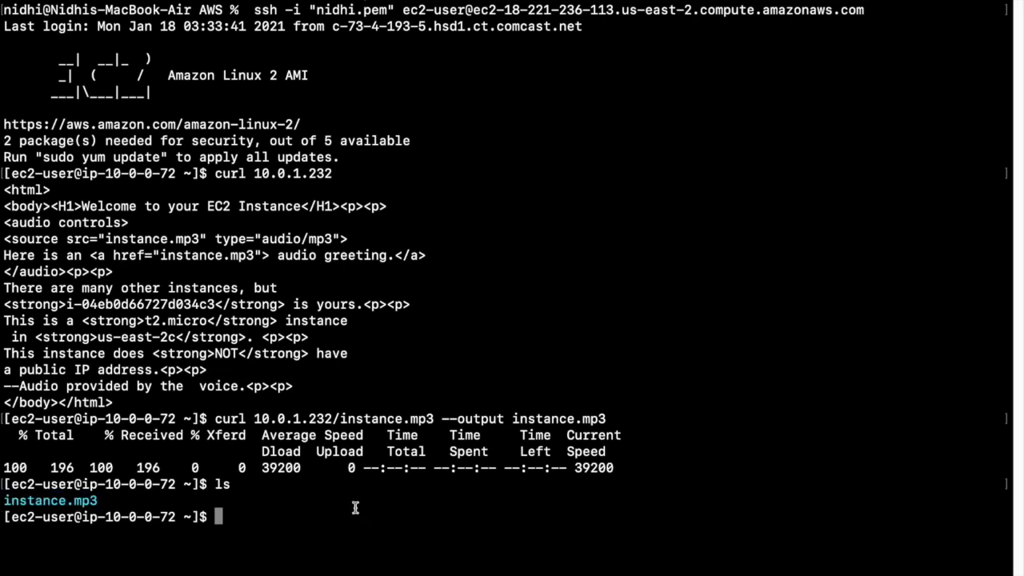
left_click_drag(97, 501, 4, 502)
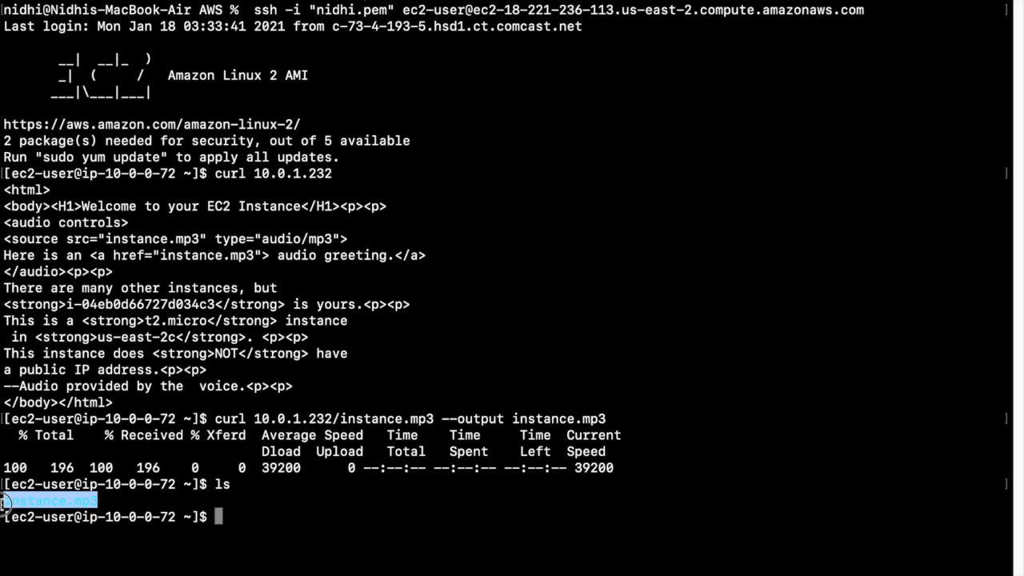
left_click(309, 513)
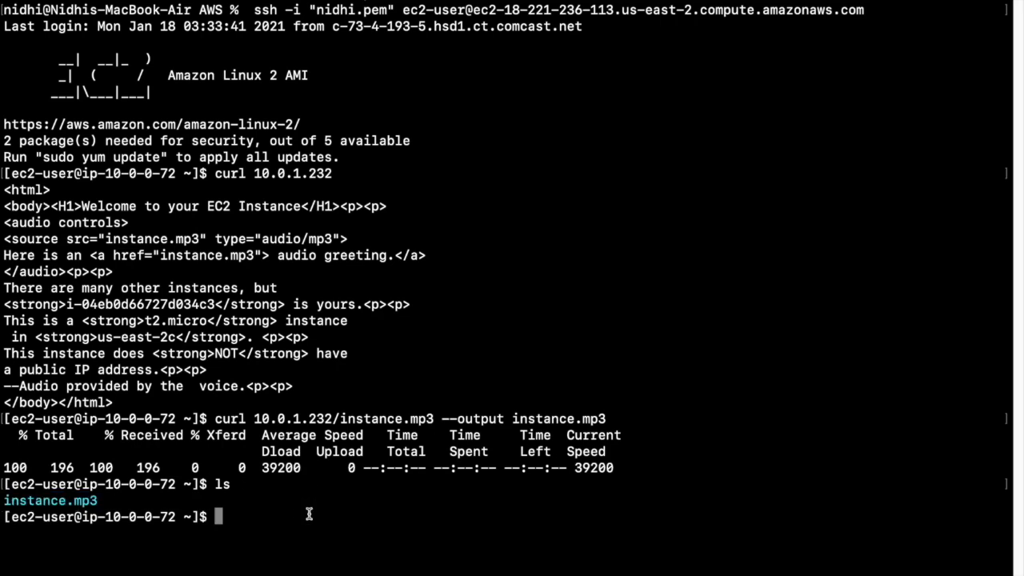
Step: Copy instance.mp3 from the web server's home directory into /var/www/ with sudo cp
type("sudo cp ion")
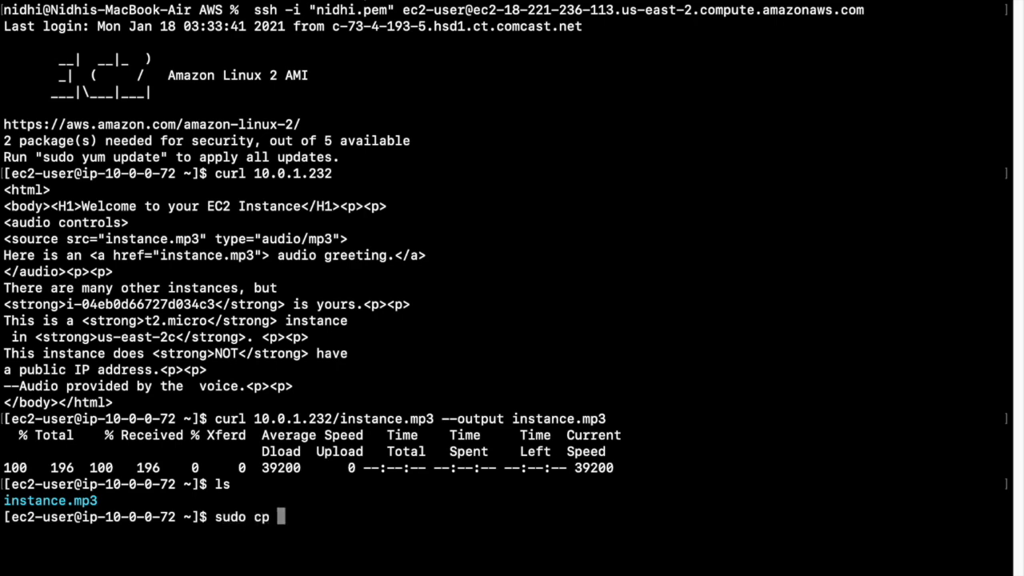
key("BackSpace")
key("BackSpace")
key("Tab")
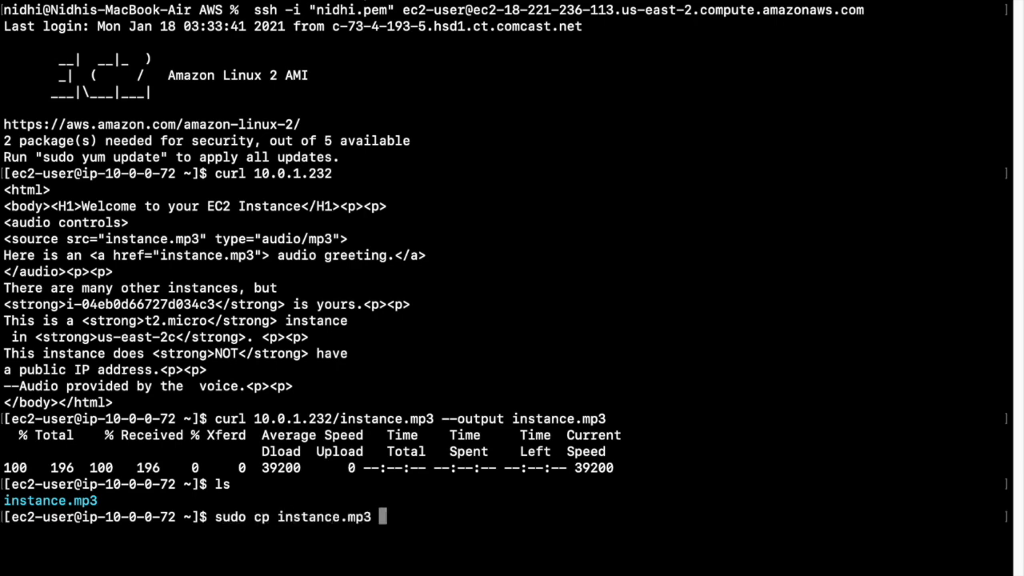
type("/var/www")
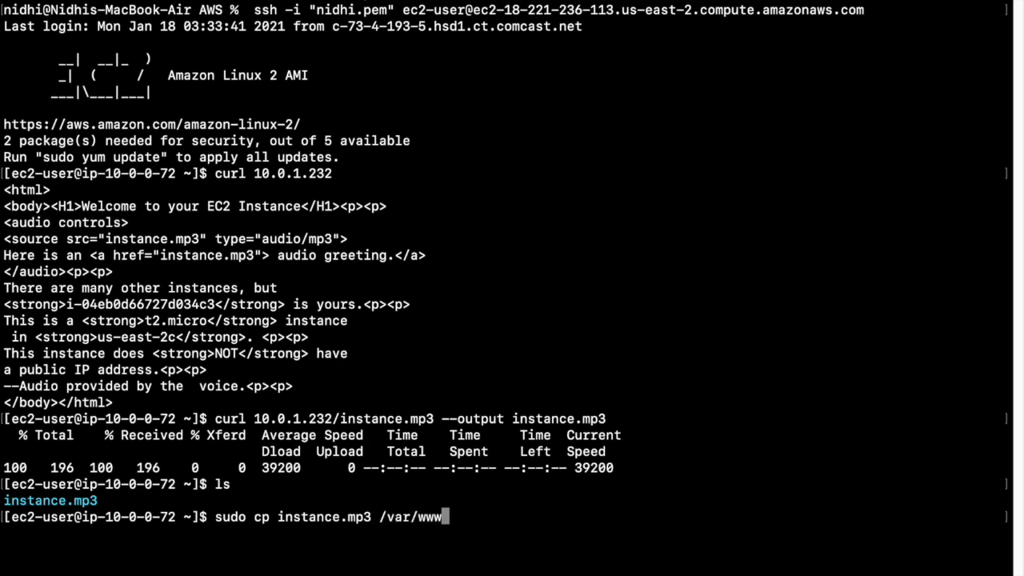
type("/ins")
key("BackSpace")
key("BackSpace")
key("BackSpace")
key("Return")
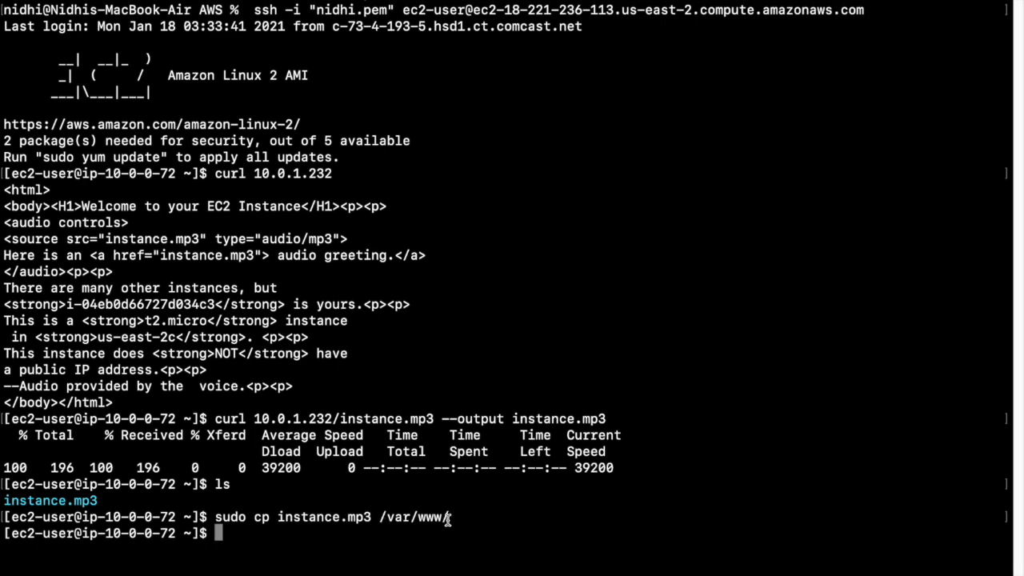
Step: Switch to Chrome and check the destination path of the sudo cp command in the Medium draft
key("super+Tab")
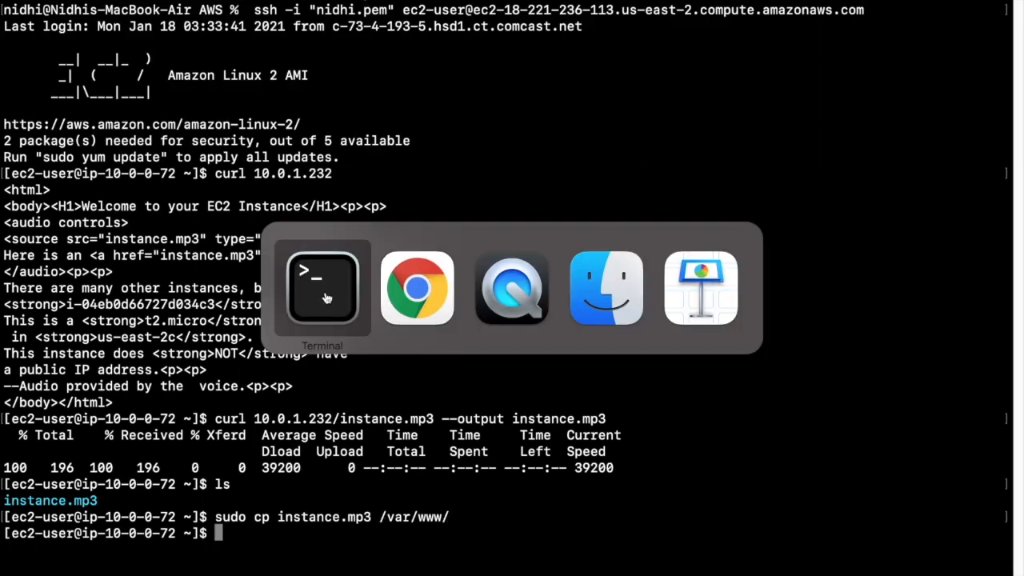
key("super+Tab")
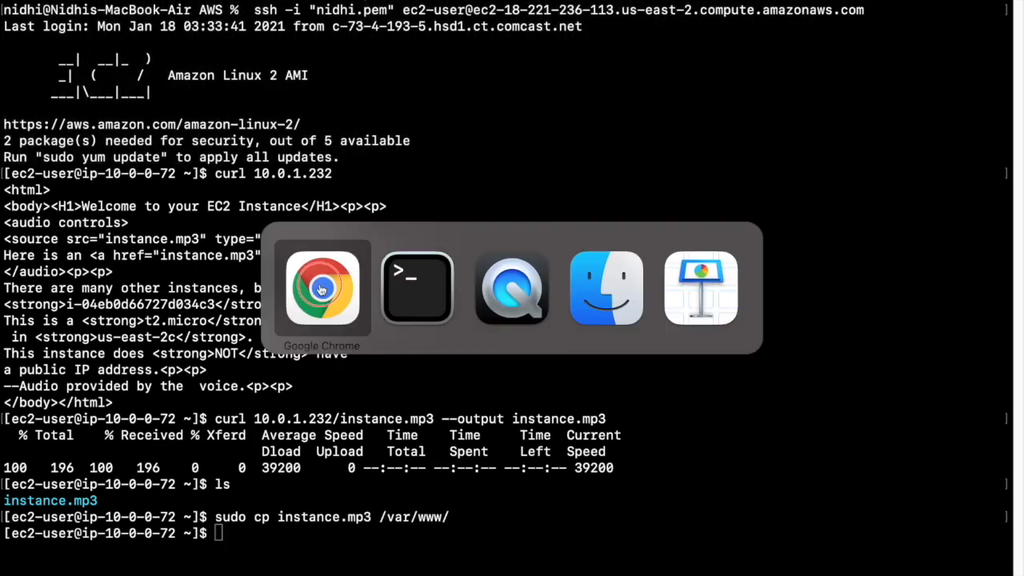
left_click(415, 566)
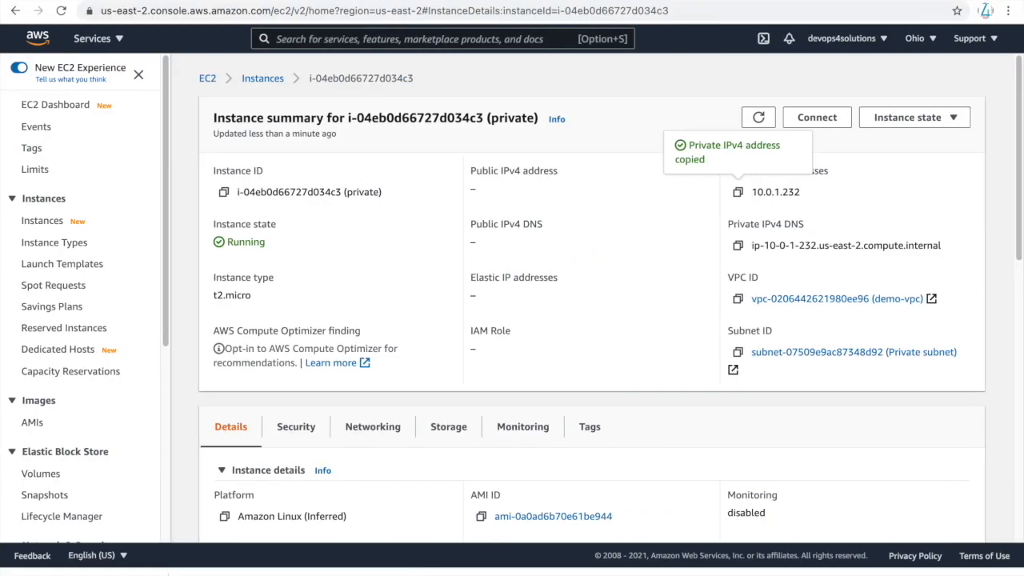
key("ctrl+Tab")
scroll(578, 303, "down", 4)
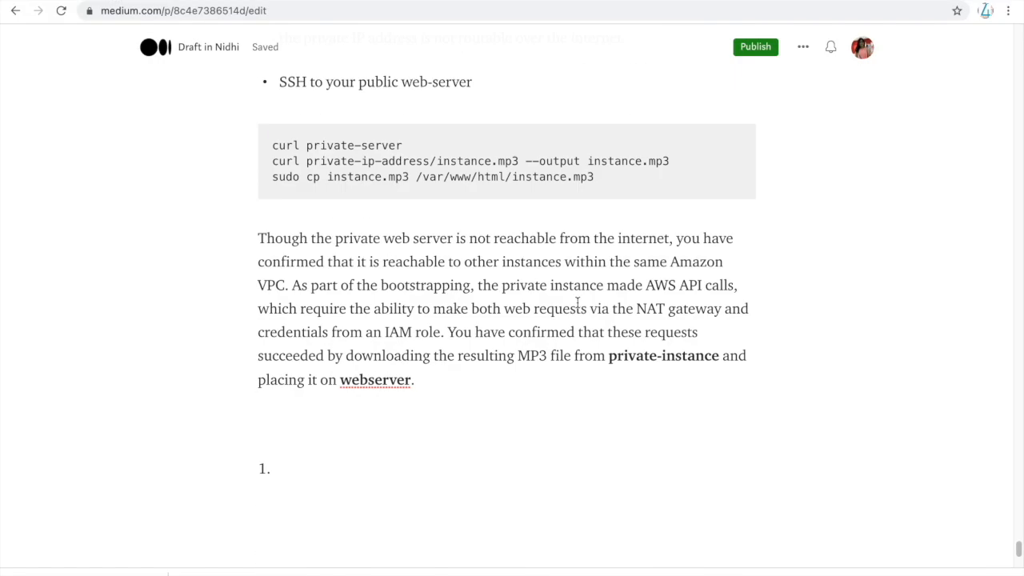
left_click_drag(479, 177, 515, 177)
Step: Return to Terminal and rerun the sudo copy of instance.mp3 with /var/www/html as the destination
key("super+Tab")
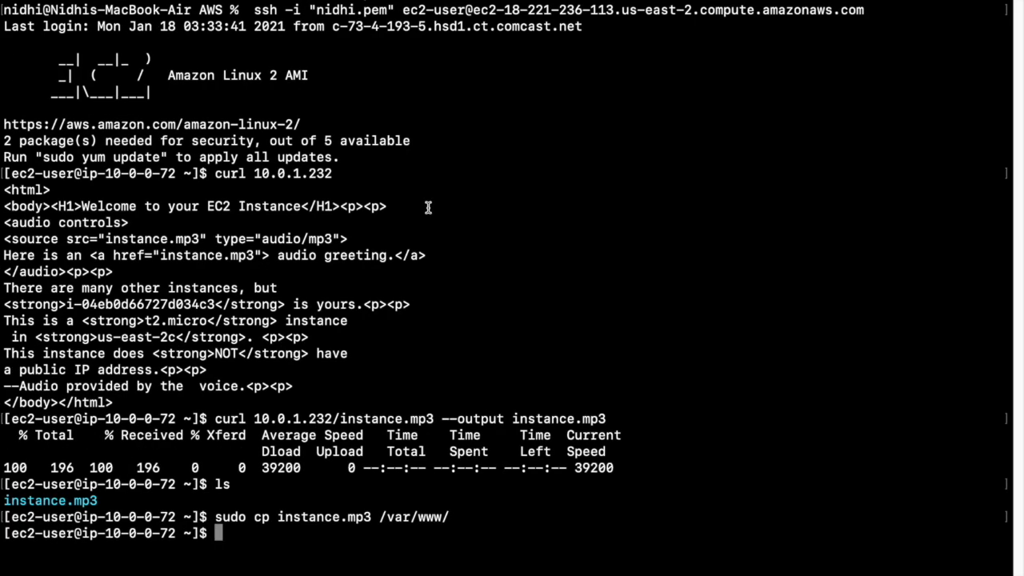
key("Up")
type("html")
key("Return")
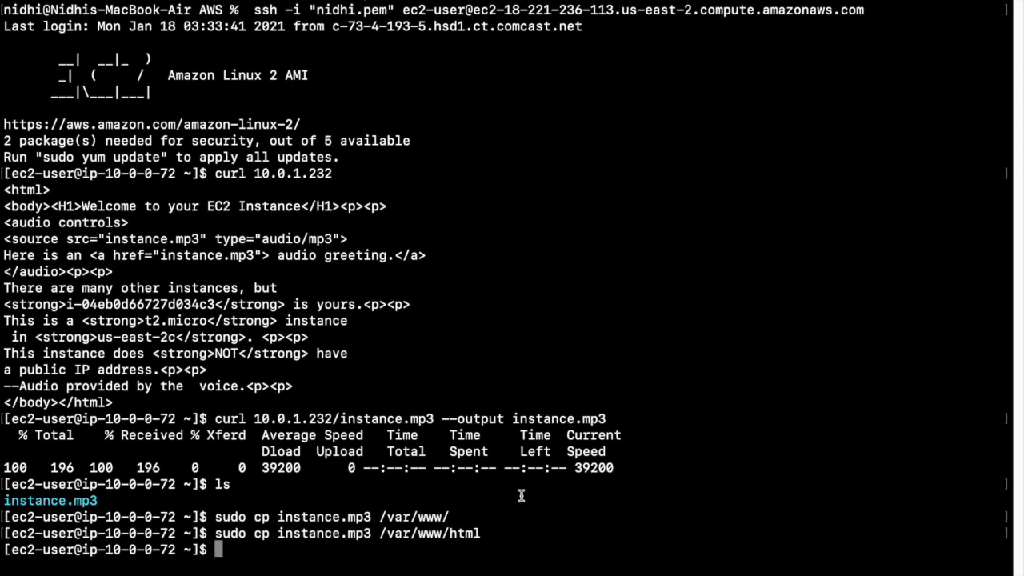
Step: Switch to Chrome and open 18.221.236.113/instance.mp3 from the Apache test page's address
key("super+Tab")
mouse_move(417, 568)
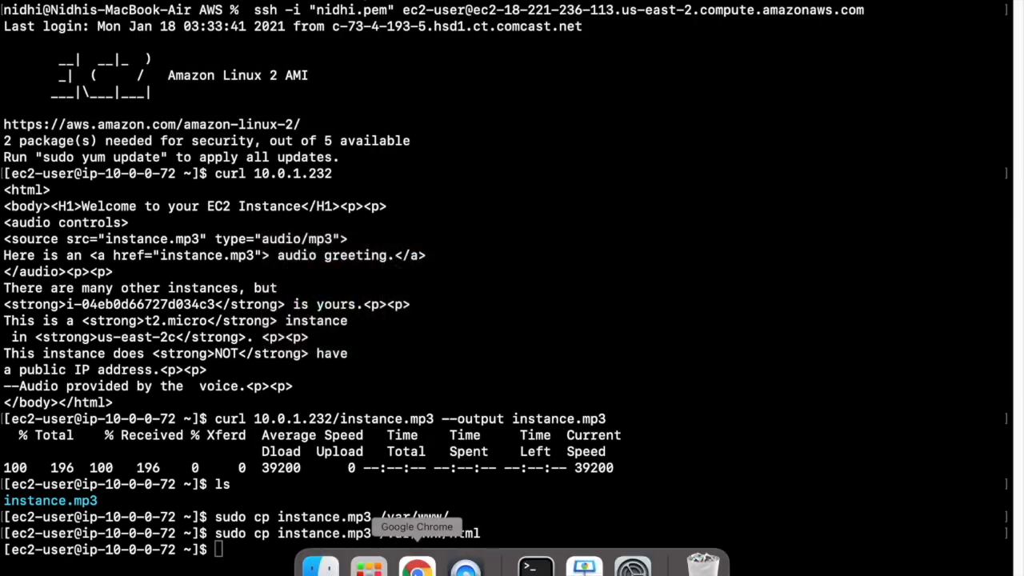
left_click(417, 568)
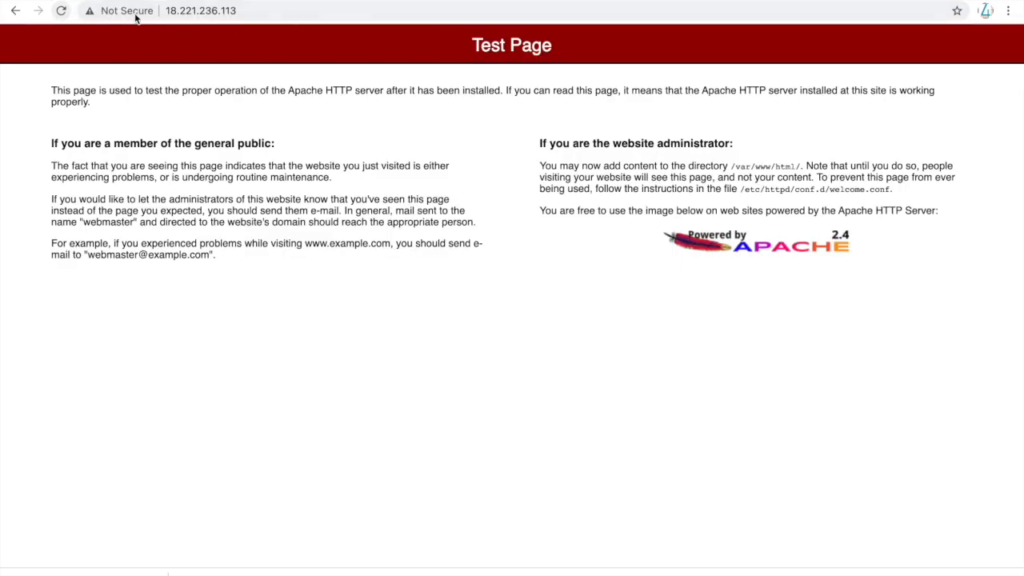
left_click(297, 10)
type("/i")
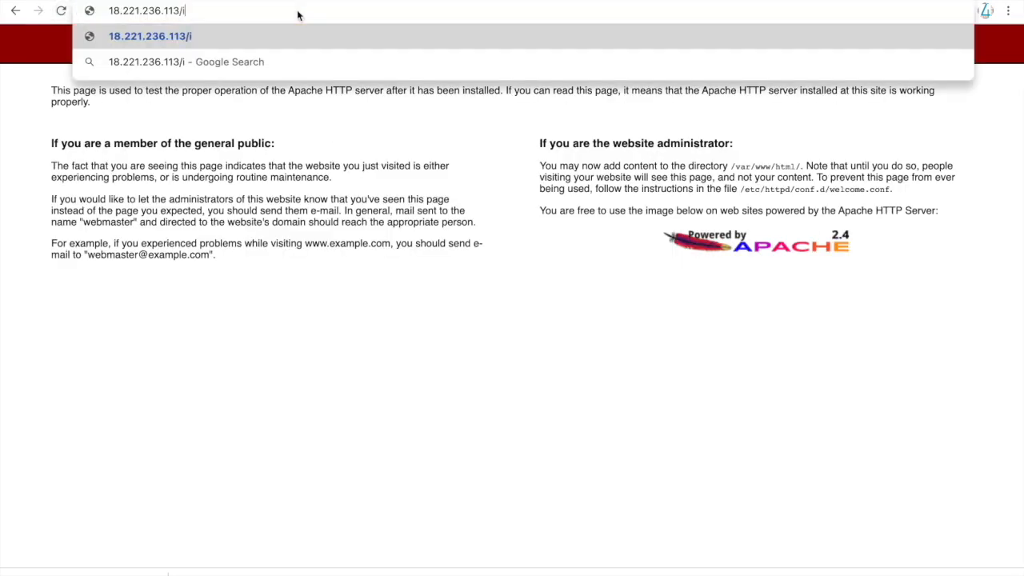
type("nstance.mp3")
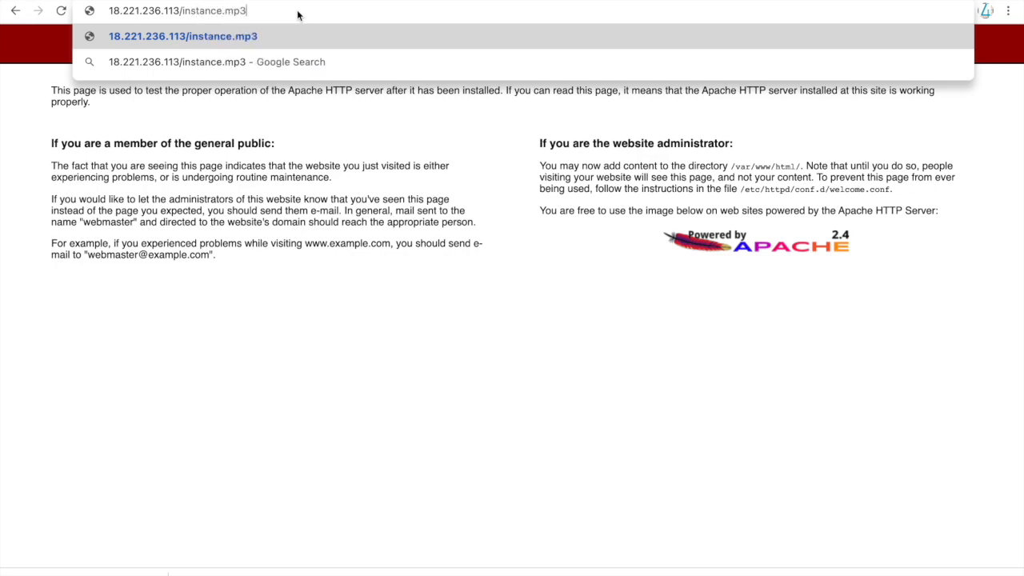
key("Return")
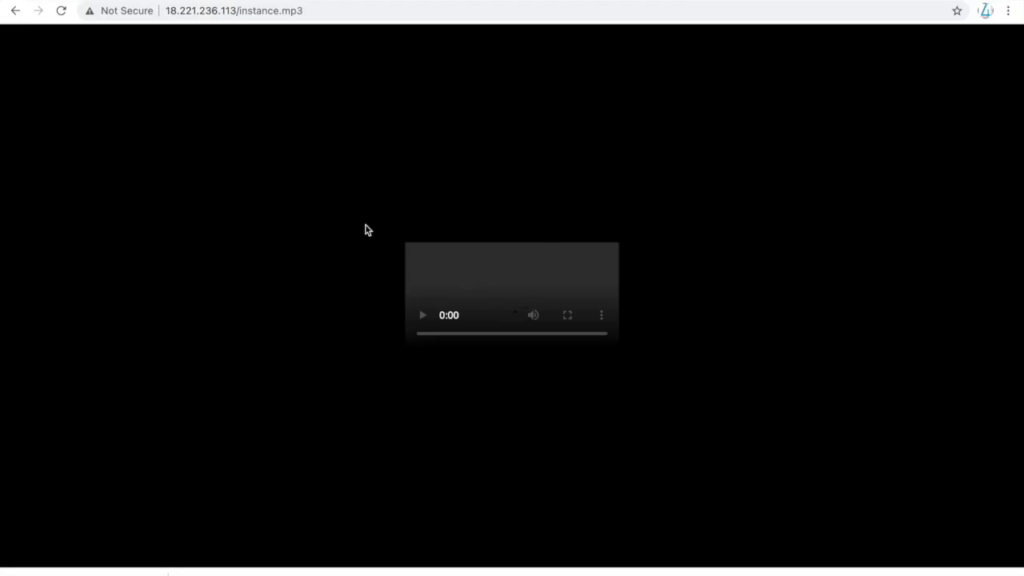